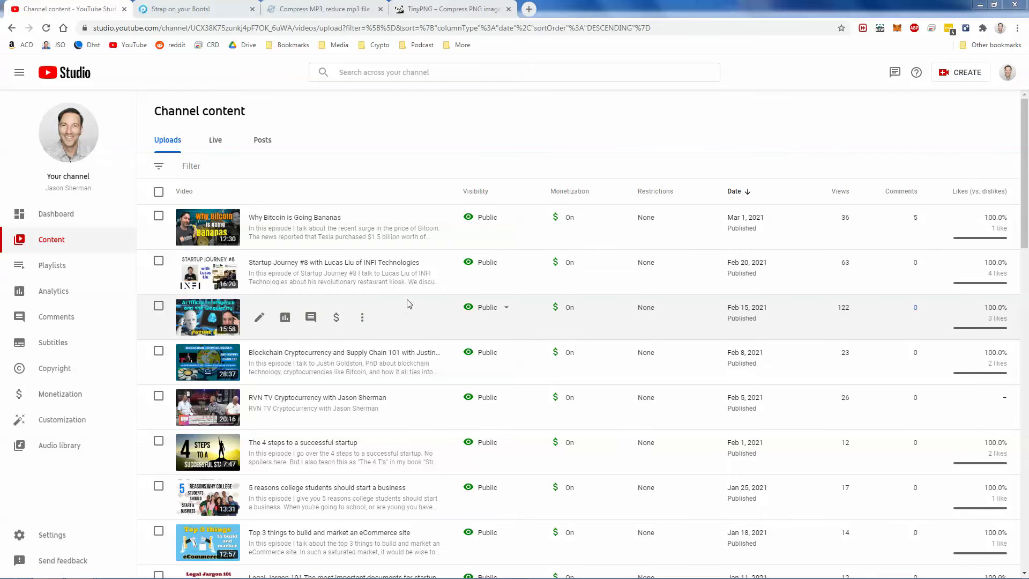
- Look over the podcast's Podomatic page and its episodes, and view the empty Audacity and Vegas Pro workspaces
{"action": "left_click", "coordinate": [204, 5]}
{"action": "scroll", "coordinate": [443, 324], "scroll_direction": "up", "scroll_amount": 1}
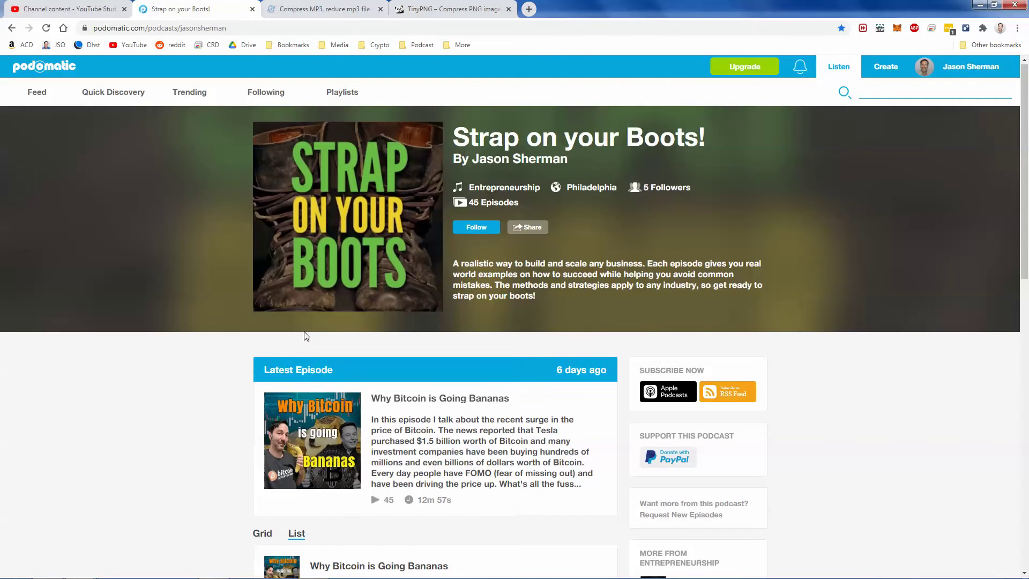
{"action": "scroll", "coordinate": [305, 332], "scroll_direction": "down", "scroll_amount": 3}
{"action": "scroll", "coordinate": [263, 336], "scroll_direction": "up", "scroll_amount": 3}
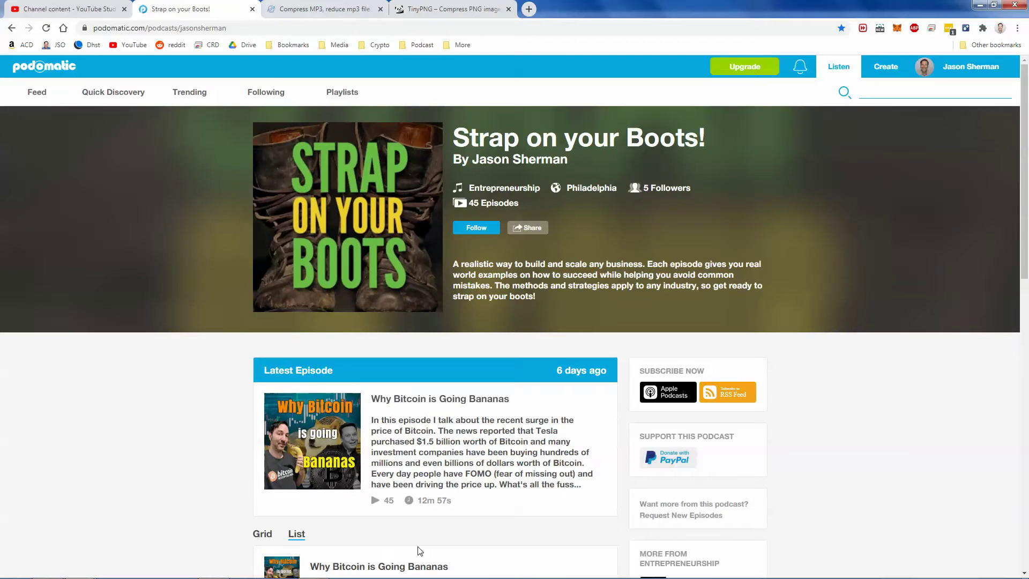
{"action": "left_click", "coordinate": [214, 568]}
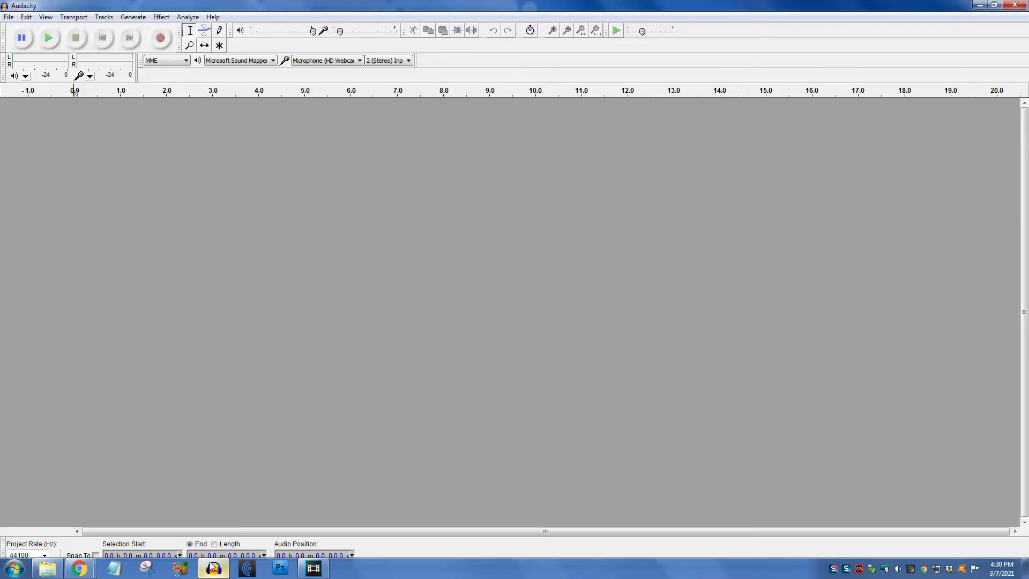
{"action": "left_click", "coordinate": [313, 567]}
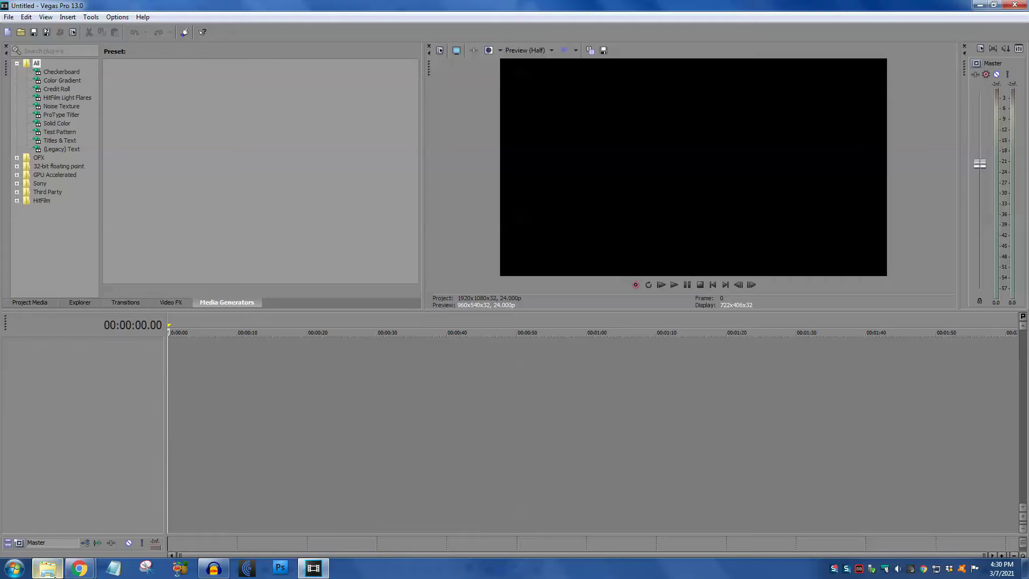
{"action": "mouse_move", "coordinate": [80, 568]}
{"action": "left_click", "coordinate": [186, 507]}
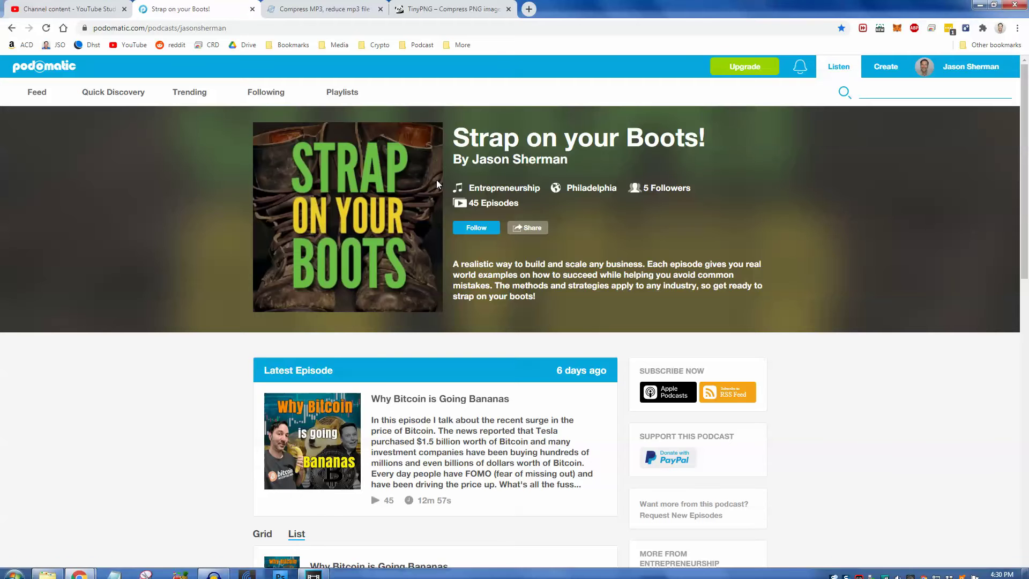
- Look over the online MP3 compressor, the TinyPNG image compressor, the Podomatic episode list and the YouTube channel content
{"action": "left_click", "coordinate": [347, 8]}
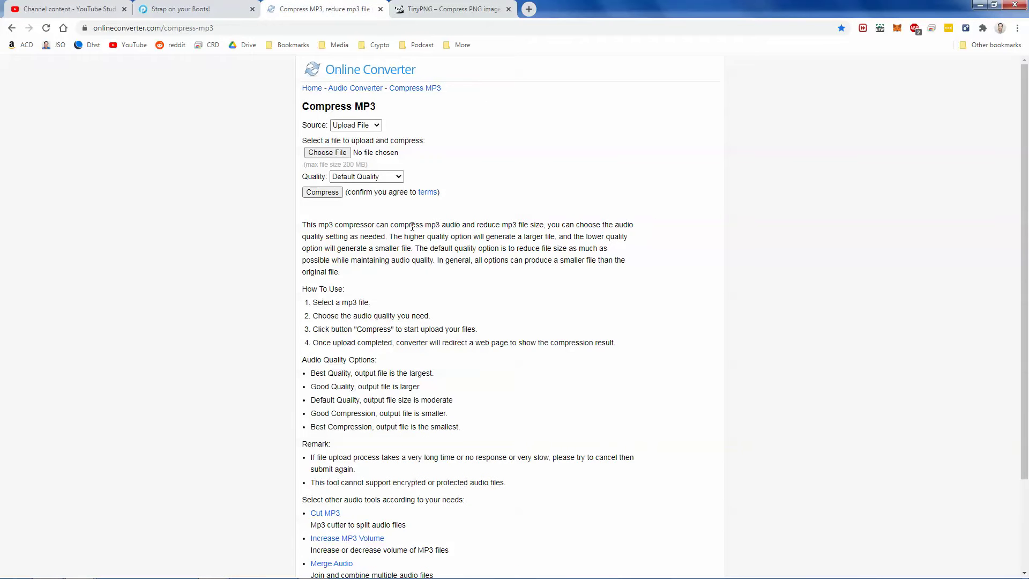
{"action": "left_click", "coordinate": [239, 8]}
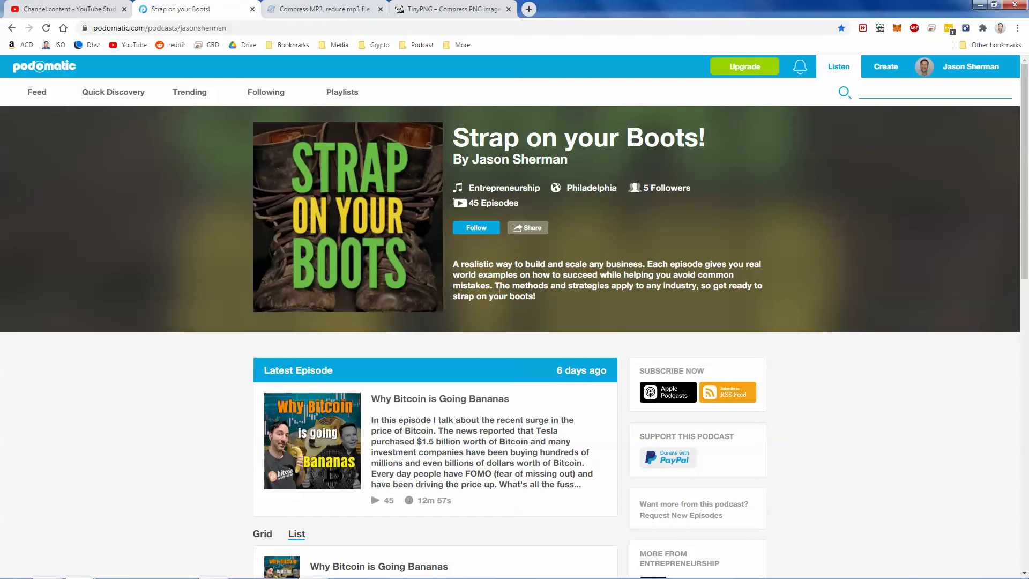
{"action": "scroll", "coordinate": [562, 318], "scroll_direction": "down", "scroll_amount": 9}
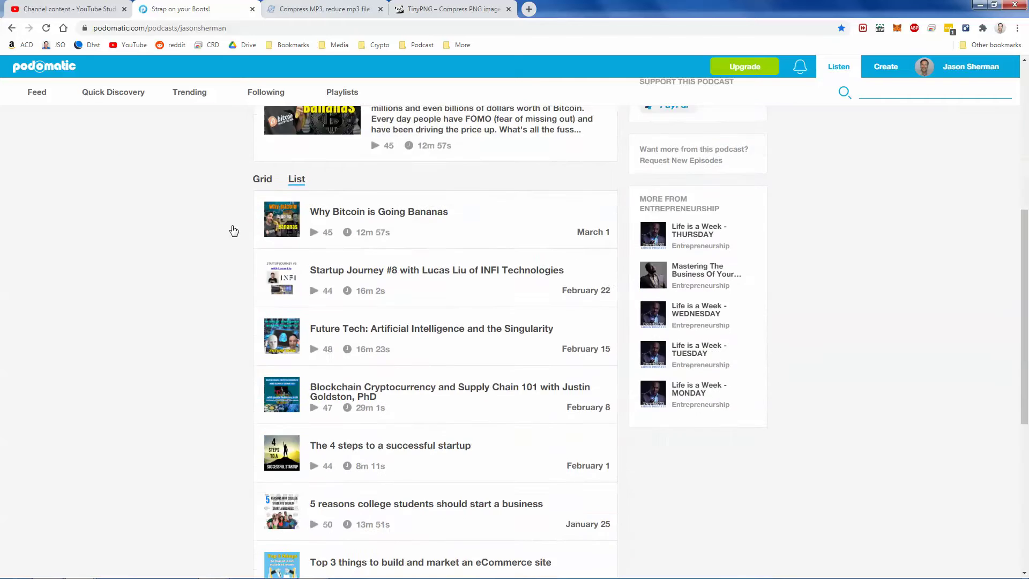
{"action": "scroll", "coordinate": [409, 402], "scroll_direction": "up", "scroll_amount": 10}
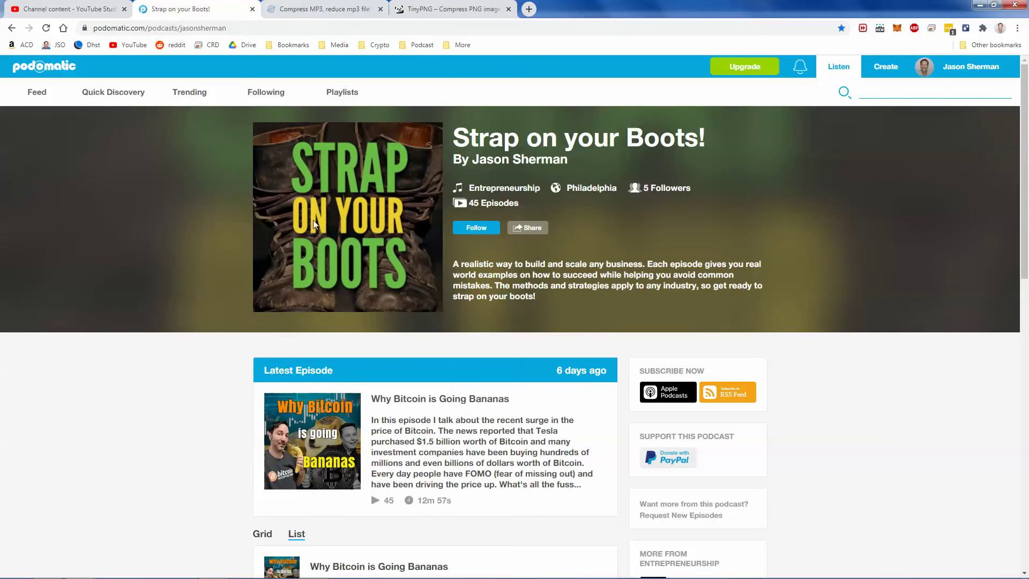
{"action": "left_click", "coordinate": [453, 6]}
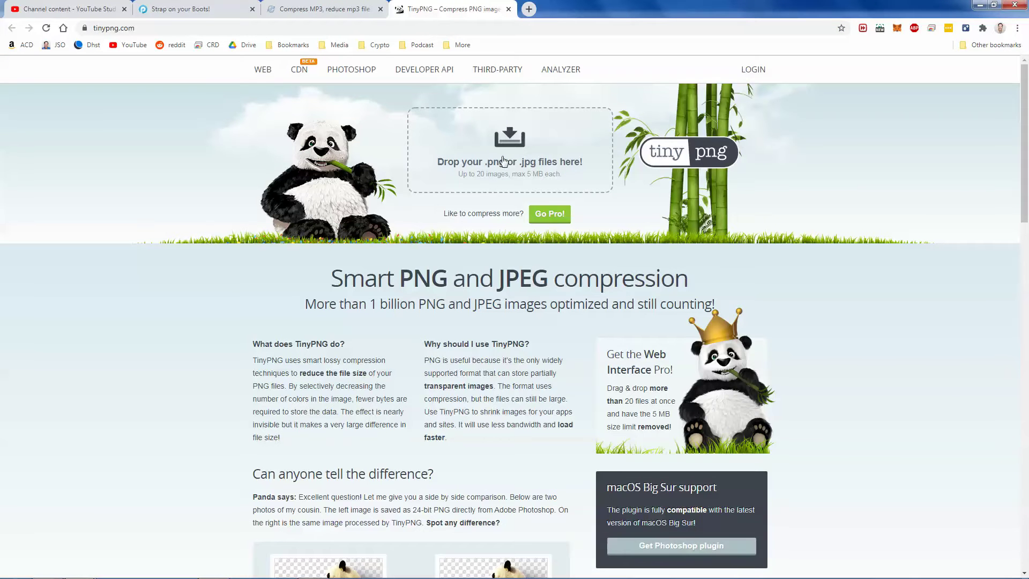
{"action": "left_click", "coordinate": [181, 9]}
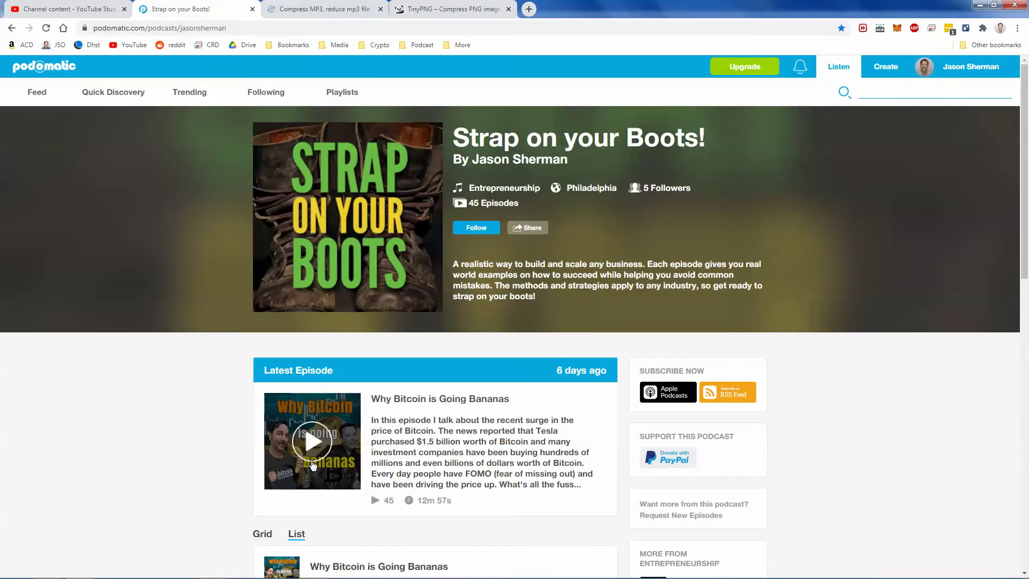
{"action": "scroll", "coordinate": [257, 371], "scroll_direction": "down", "scroll_amount": 4}
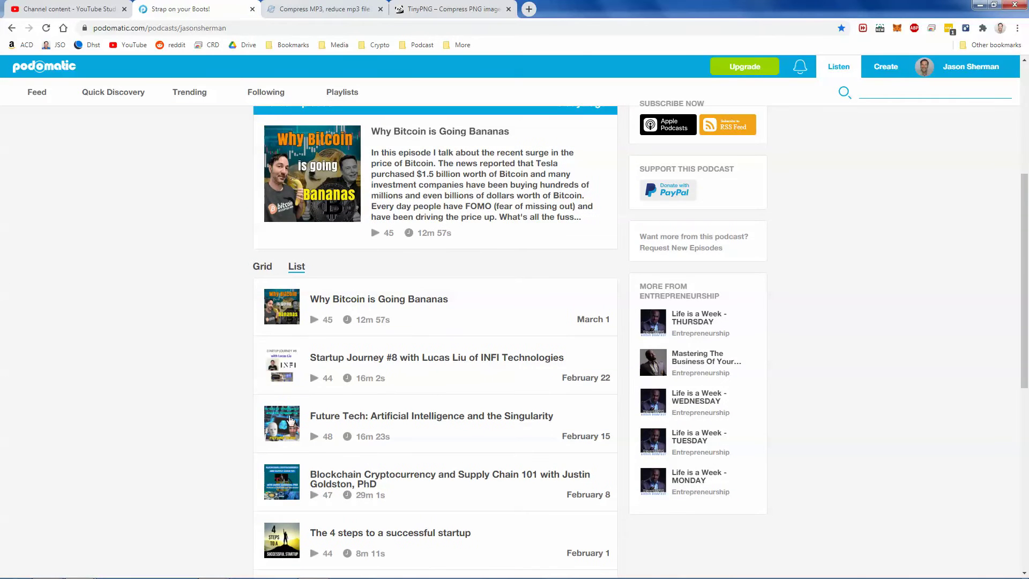
{"action": "left_click", "coordinate": [107, 8]}
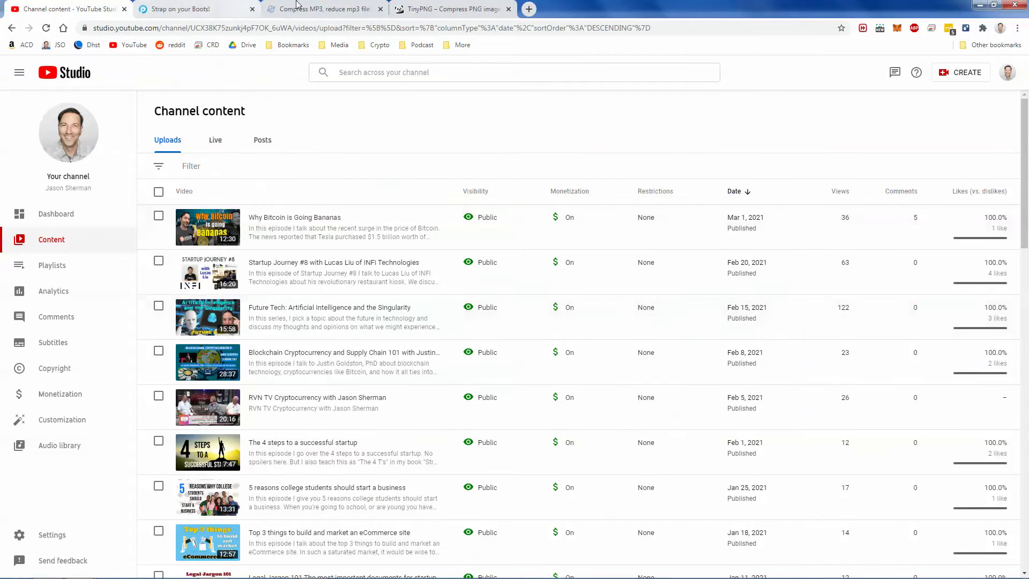
{"action": "left_click", "coordinate": [214, 5]}
{"action": "left_click", "coordinate": [318, 5]}
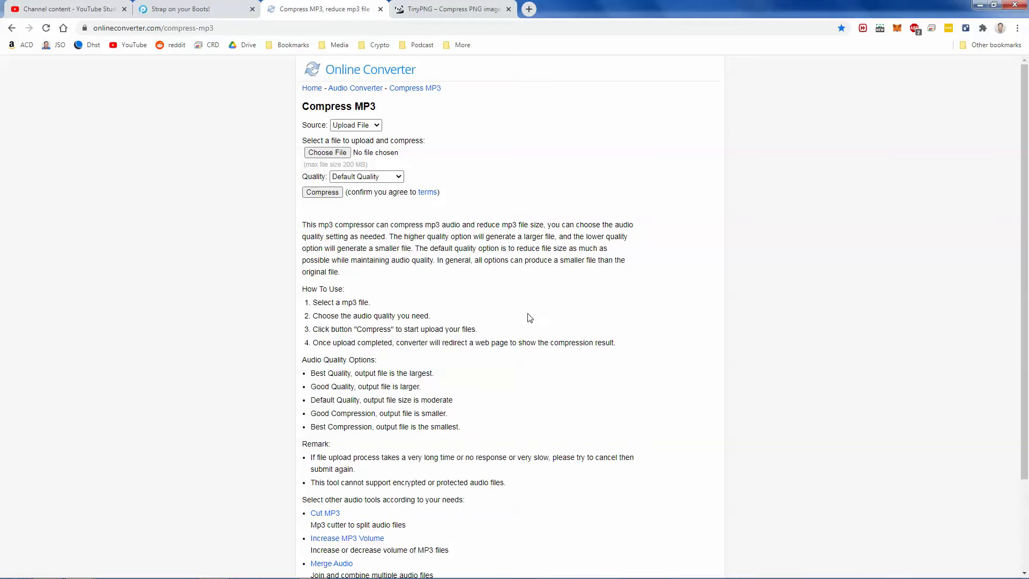
- Switch to Vegas Pro and add zoom_1.mp4 from the podcast recording folder to the start of the empty timeline
{"action": "mouse_move", "coordinate": [413, 572]}
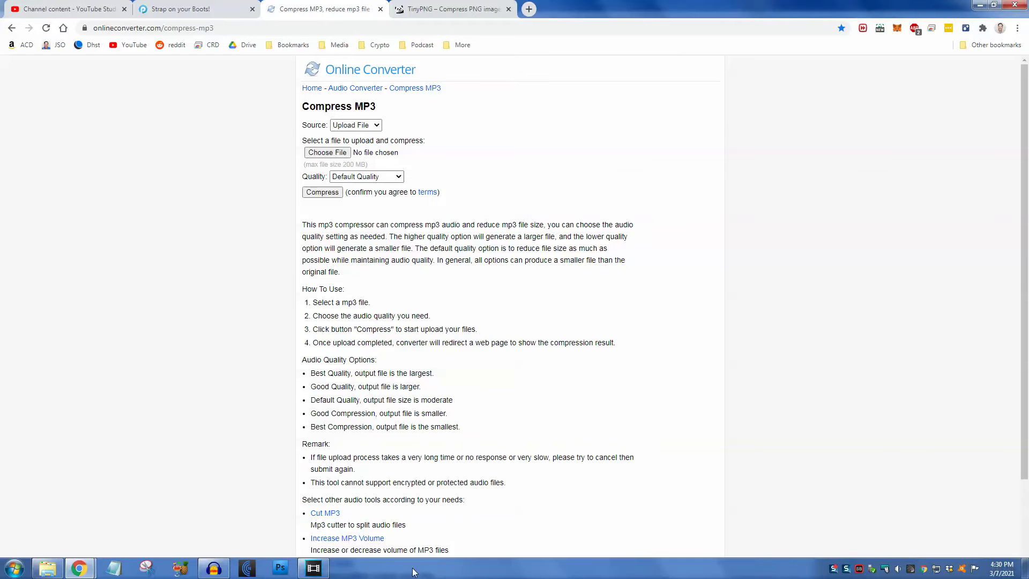
{"action": "left_click", "coordinate": [324, 570]}
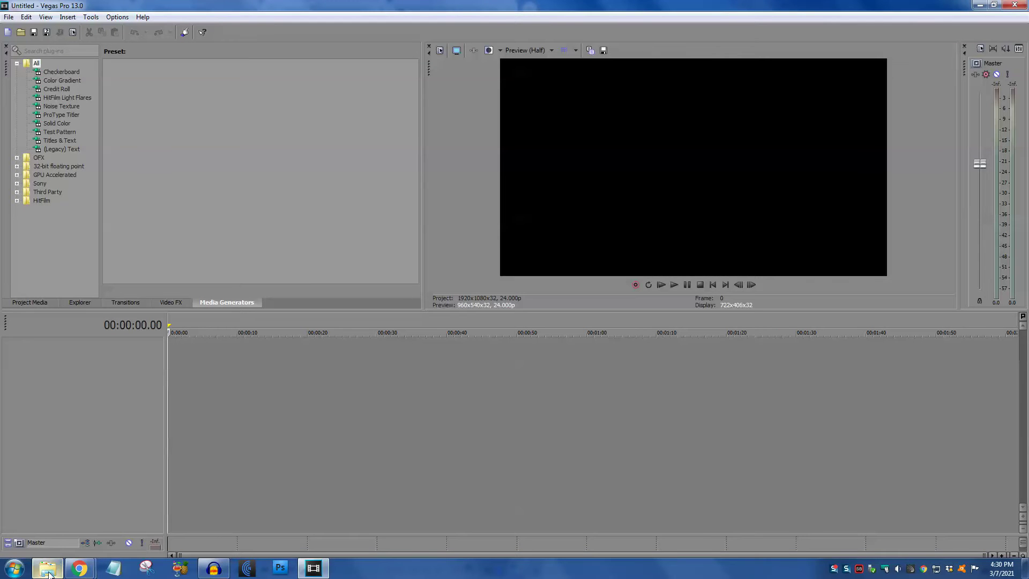
{"action": "left_click", "coordinate": [48, 572]}
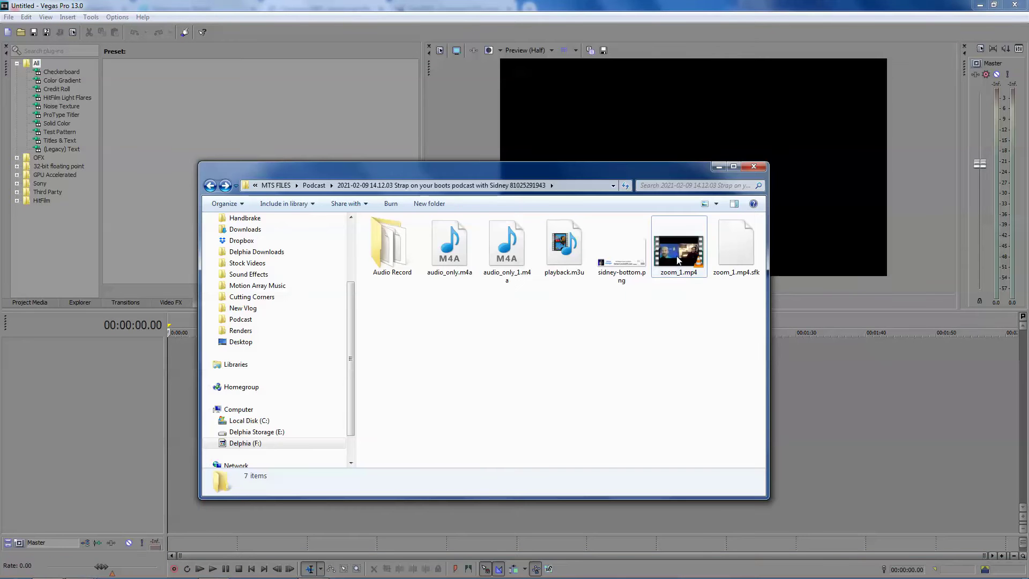
{"action": "left_click", "coordinate": [678, 259]}
{"action": "left_click_drag", "start_coordinate": [683, 255], "coordinate": [150, 349]}
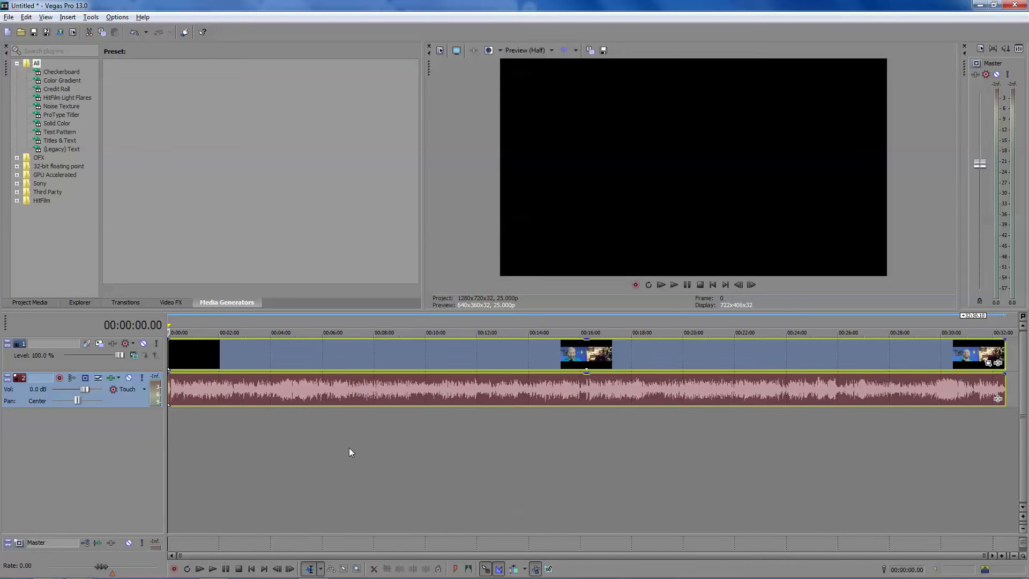
- Add both speakers' individual M4A recordings from the Audio Record folder as separate tracks below the video's audio, starting at zero
{"action": "key", "text": "alt+Tab"}
{"action": "double_click", "coordinate": [387, 252]}
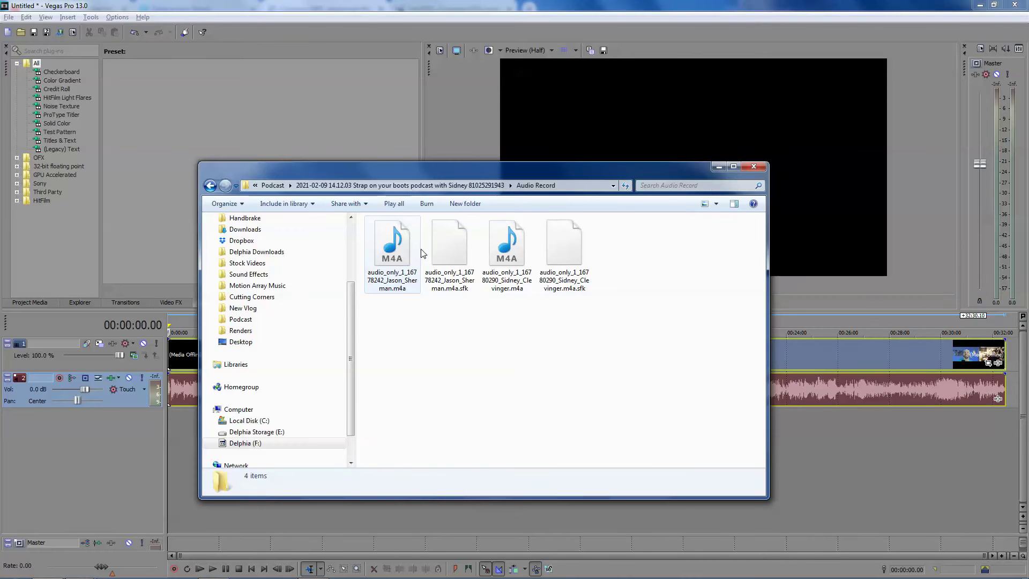
{"action": "left_click_drag", "start_coordinate": [392, 252], "coordinate": [282, 425]}
{"action": "left_click_drag", "start_coordinate": [146, 428], "coordinate": [146, 428]}
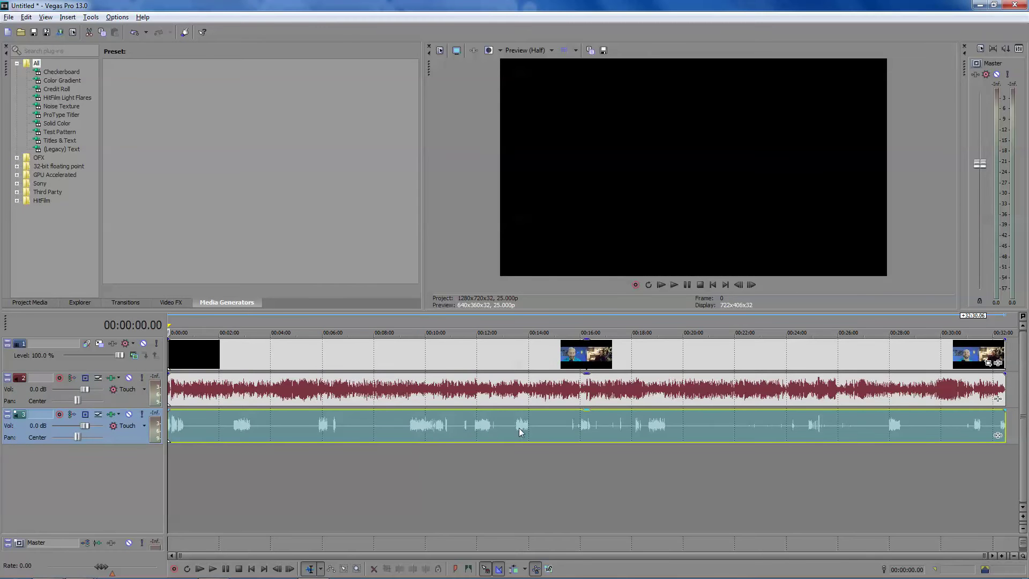
{"action": "key", "text": "alt+Tab"}
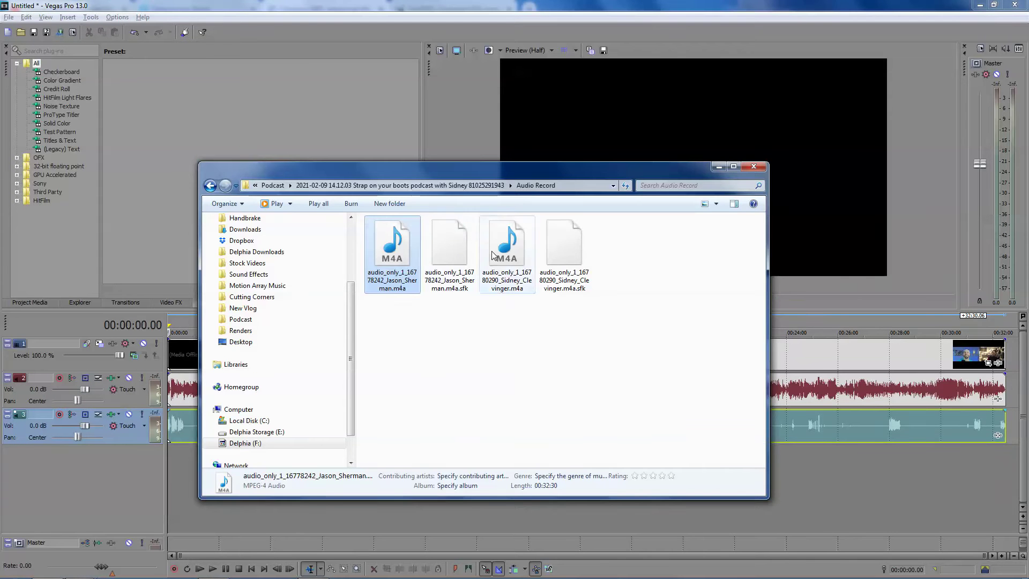
{"action": "left_click_drag", "start_coordinate": [506, 244], "coordinate": [142, 453]}
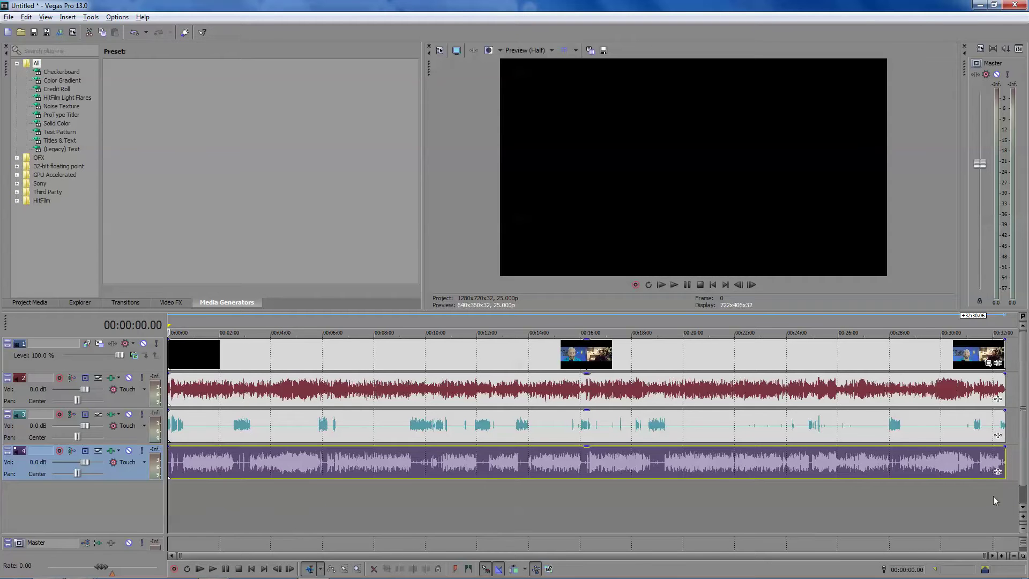
- Play the timeline from about 31:20 and from about 31:32 to compare the combined audio with the speakers' separate tracks
{"action": "left_click", "coordinate": [974, 484]}
{"action": "key", "text": "space"}
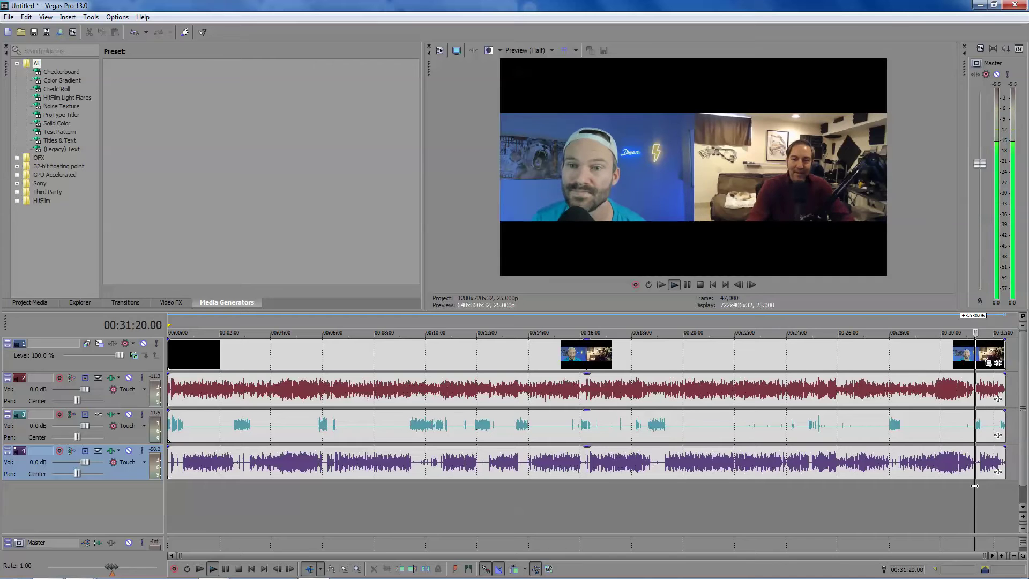
{"action": "scroll", "coordinate": [959, 488], "scroll_direction": "up", "scroll_amount": 5}
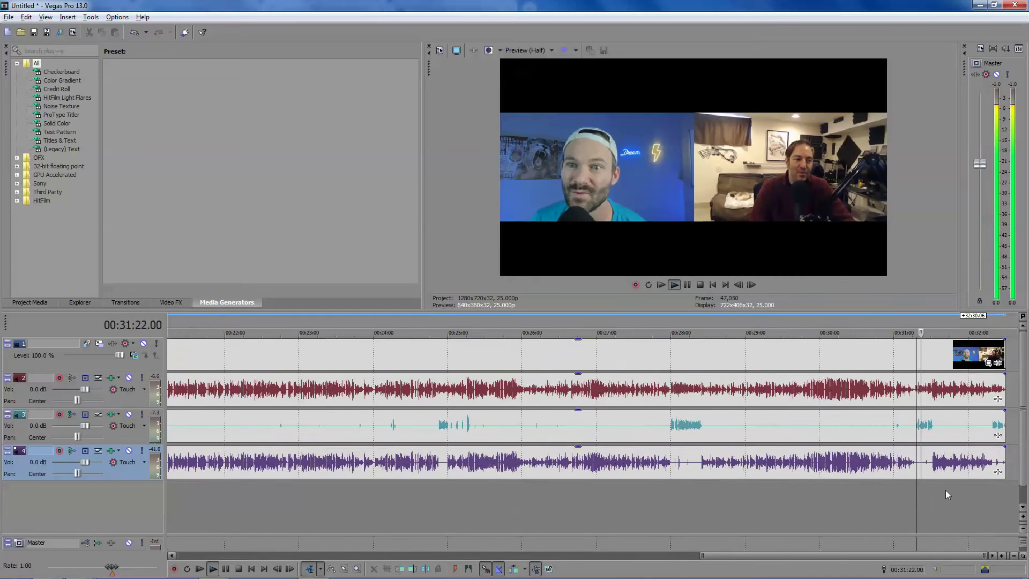
{"action": "left_click", "coordinate": [934, 493]}
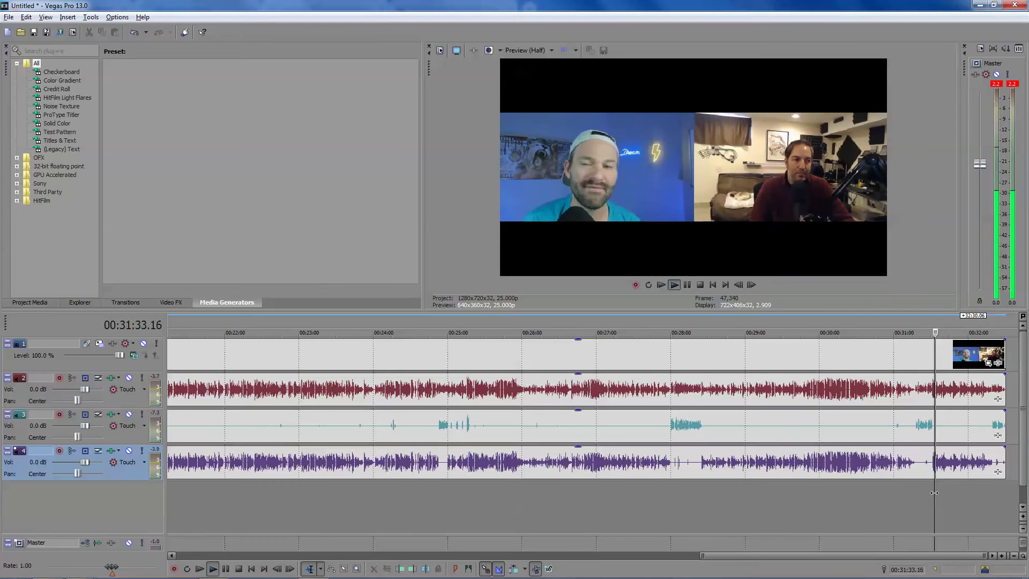
{"action": "key", "text": "space"}
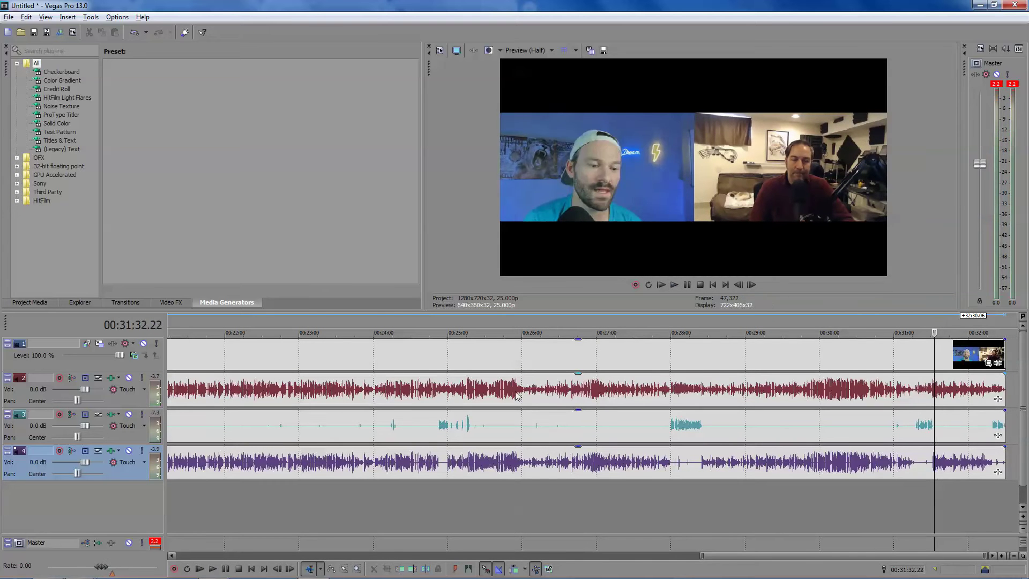
- Delete the combined audio track that came with the Zoom video, directly below the video track
{"action": "left_click", "coordinate": [51, 388]}
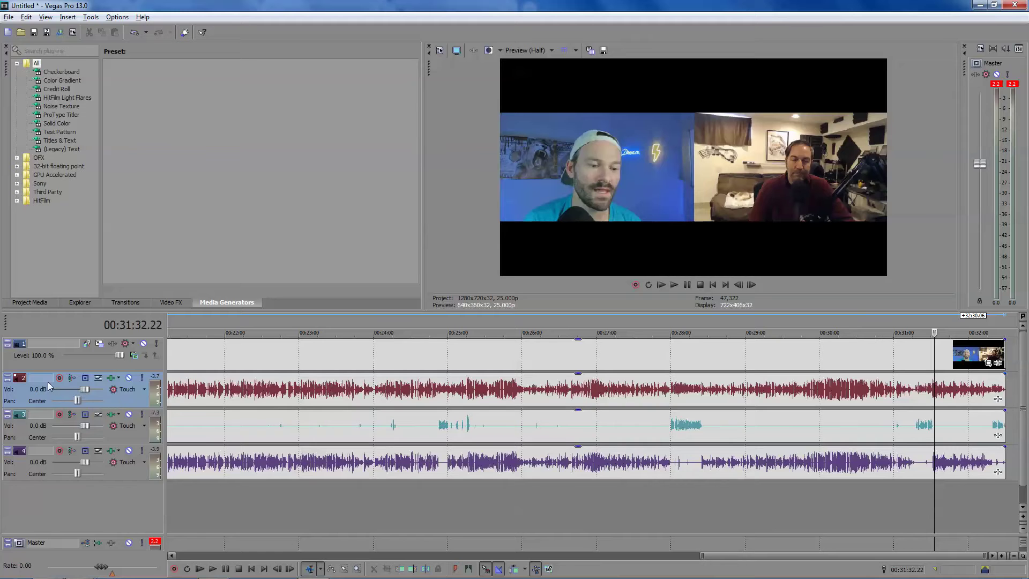
{"action": "key", "text": "Delete"}
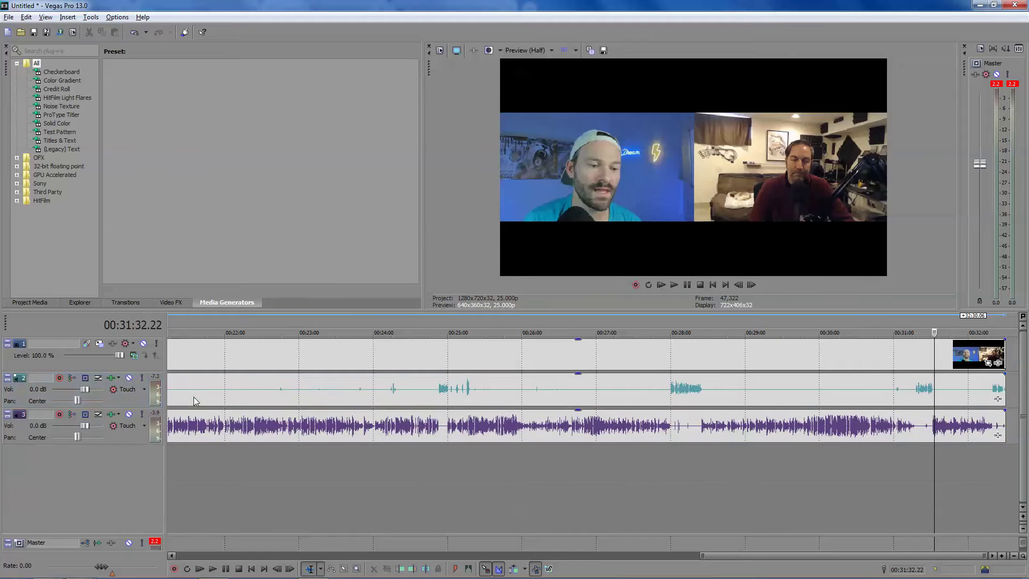
{"action": "scroll", "coordinate": [370, 441], "scroll_direction": "down", "scroll_amount": 5}
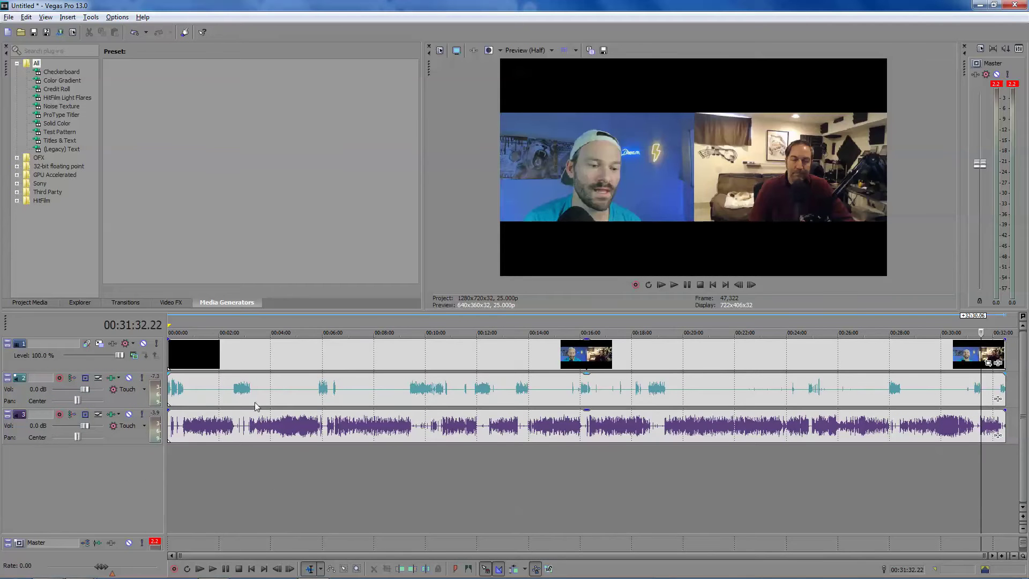
- Solo the first speaker's audio track and play it from about 2:34 to check which voices it contains
{"action": "left_click", "coordinate": [234, 391]}
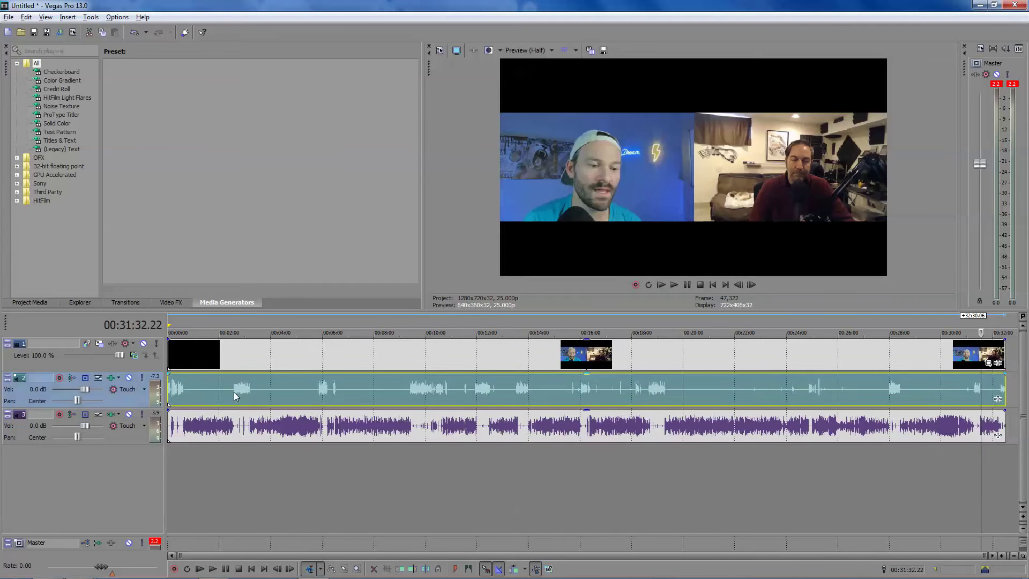
{"action": "left_click", "coordinate": [142, 378]}
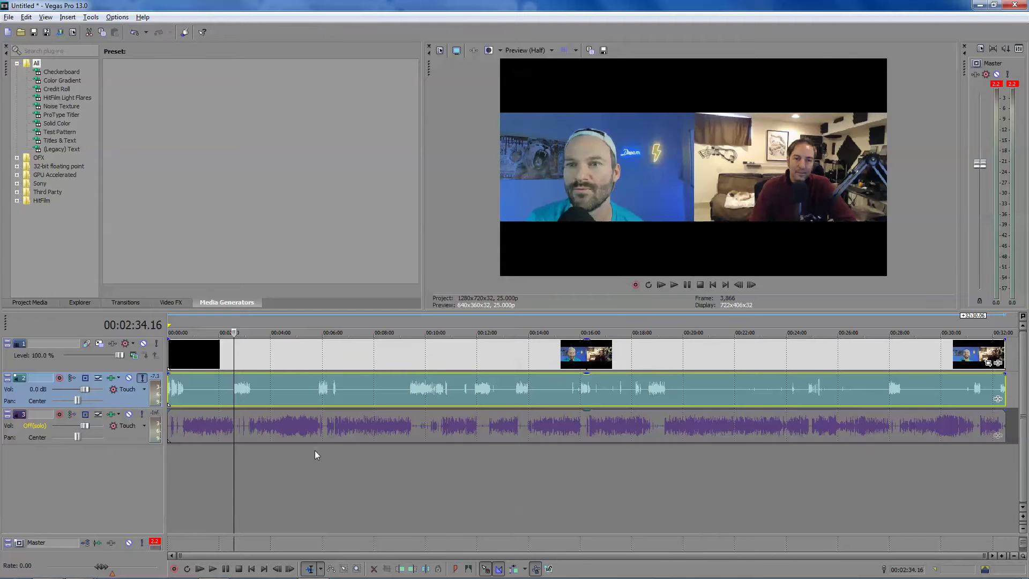
{"action": "key", "text": "space"}
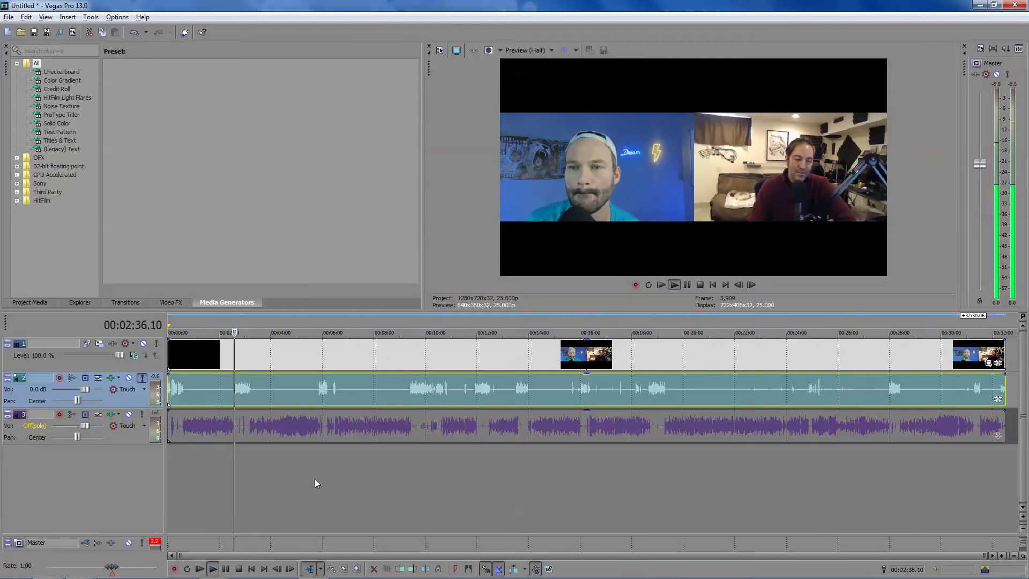
{"action": "scroll", "coordinate": [359, 473], "scroll_direction": "up", "scroll_amount": 5}
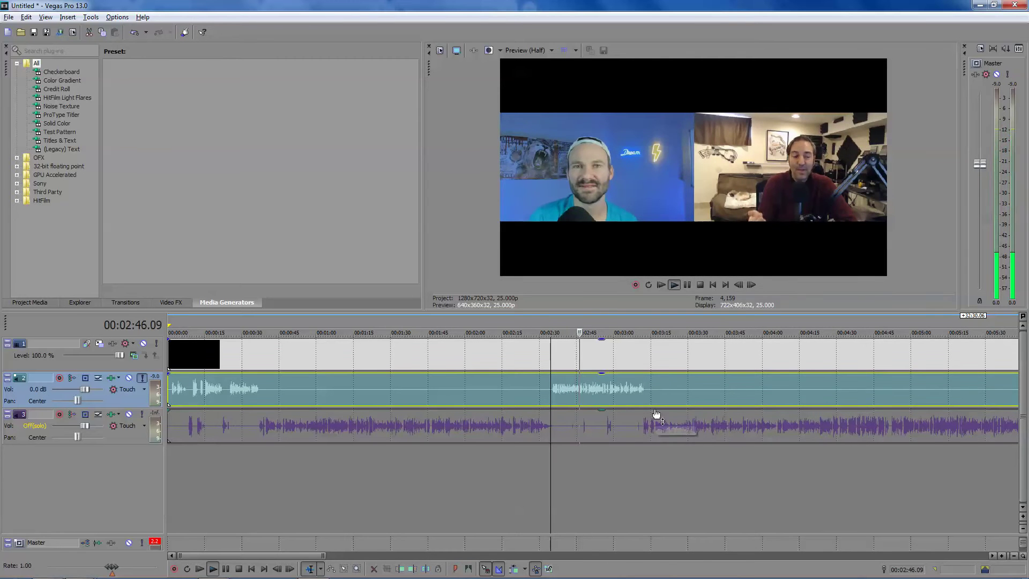
{"action": "key", "text": "space"}
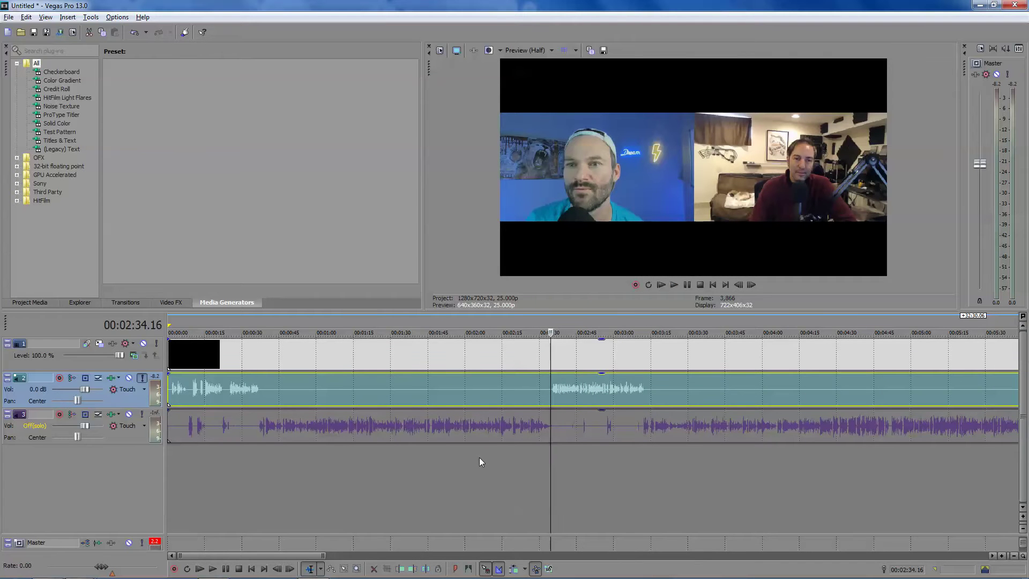
{"action": "key", "text": "grave"}
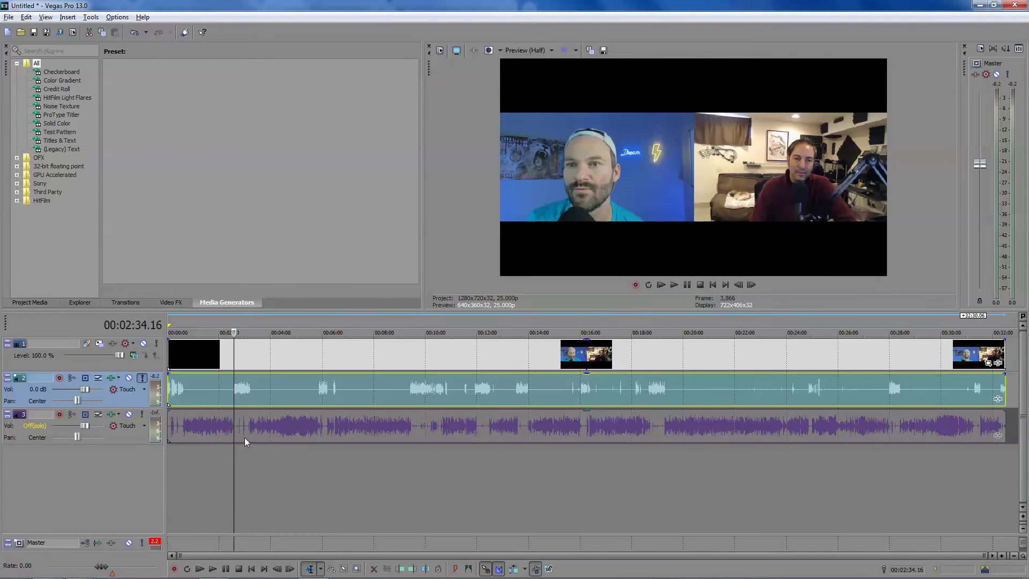
- Turn off solo on the first speaker's audio track and play all tracks together from about 0:25
{"action": "left_click", "coordinate": [141, 377]}
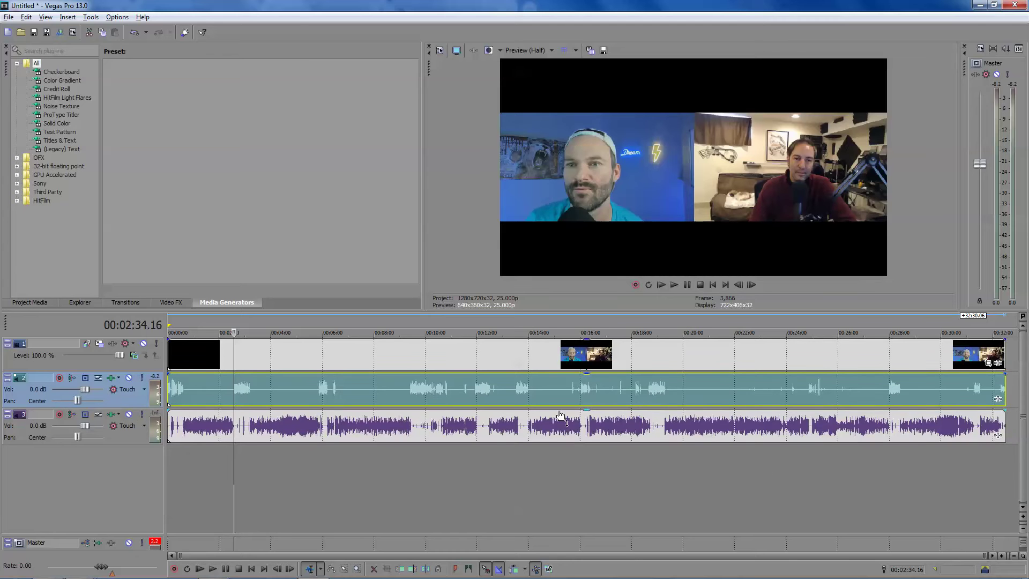
{"action": "left_click", "coordinate": [182, 460]}
{"action": "scroll", "coordinate": [362, 495], "scroll_direction": "up", "scroll_amount": 6}
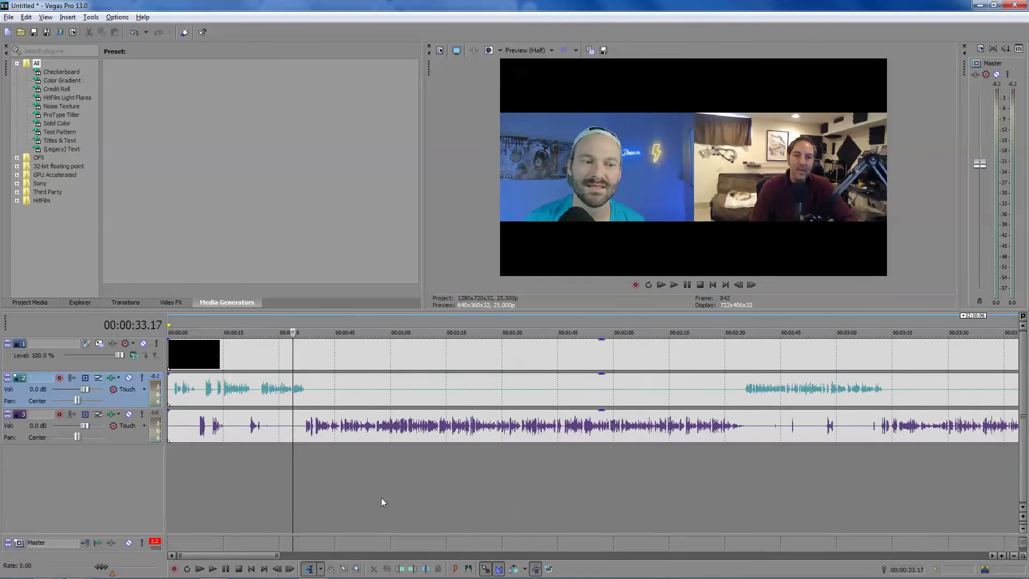
{"action": "left_click", "coordinate": [261, 461]}
{"action": "key", "text": "space"}
{"action": "scroll", "coordinate": [368, 489], "scroll_direction": "up", "scroll_amount": 4}
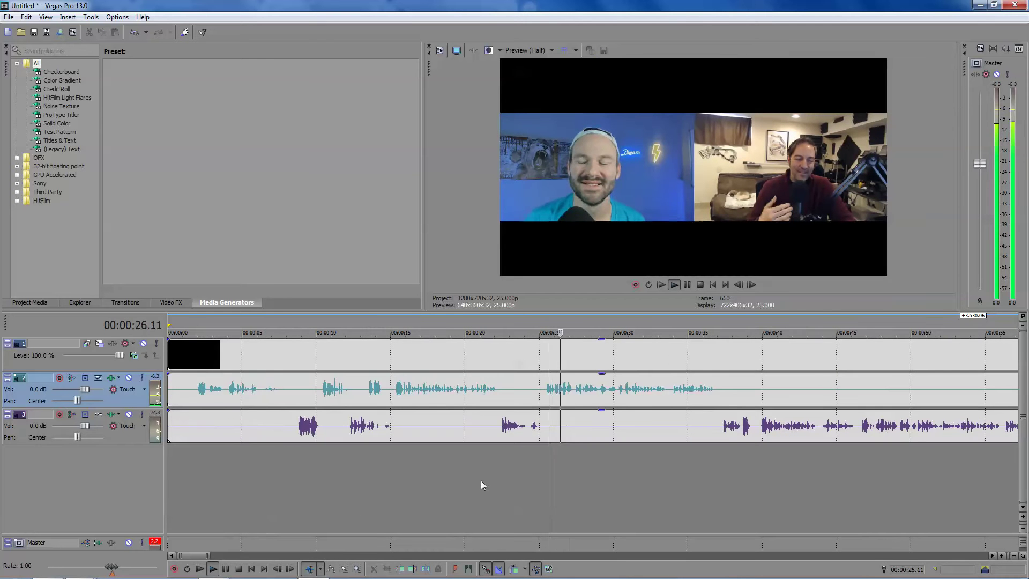
- Play the opening from about 0:15 and from about 0:10 to find where the interview properly begins
{"action": "left_click", "coordinate": [394, 467]}
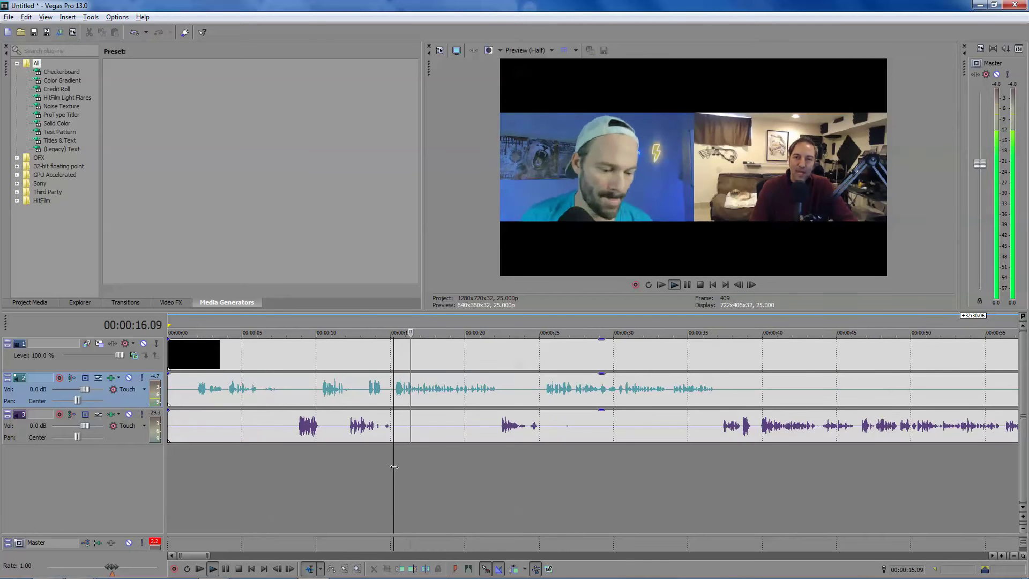
{"action": "key", "text": "space"}
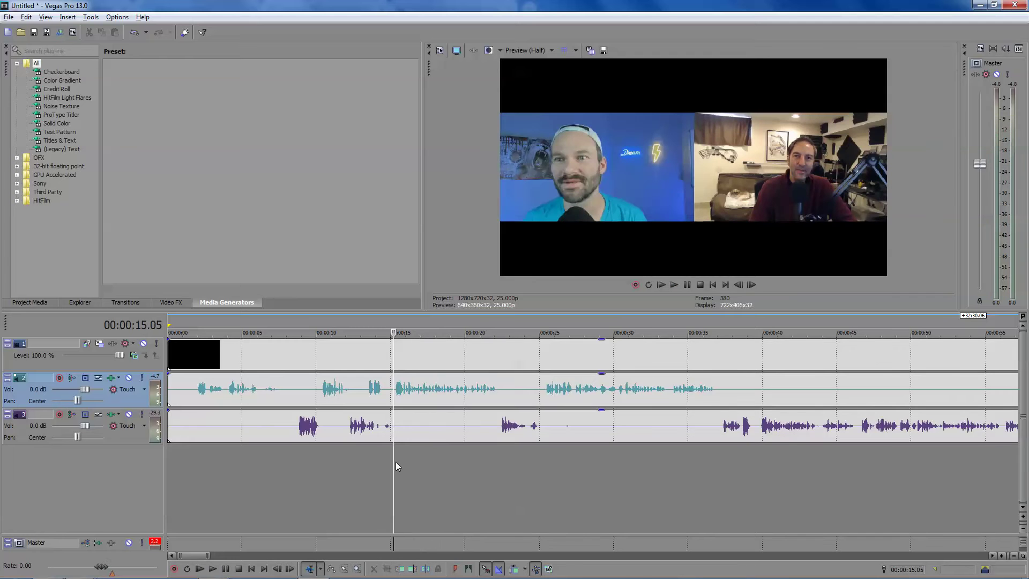
{"action": "left_click", "coordinate": [322, 459]}
{"action": "key", "text": "space"}
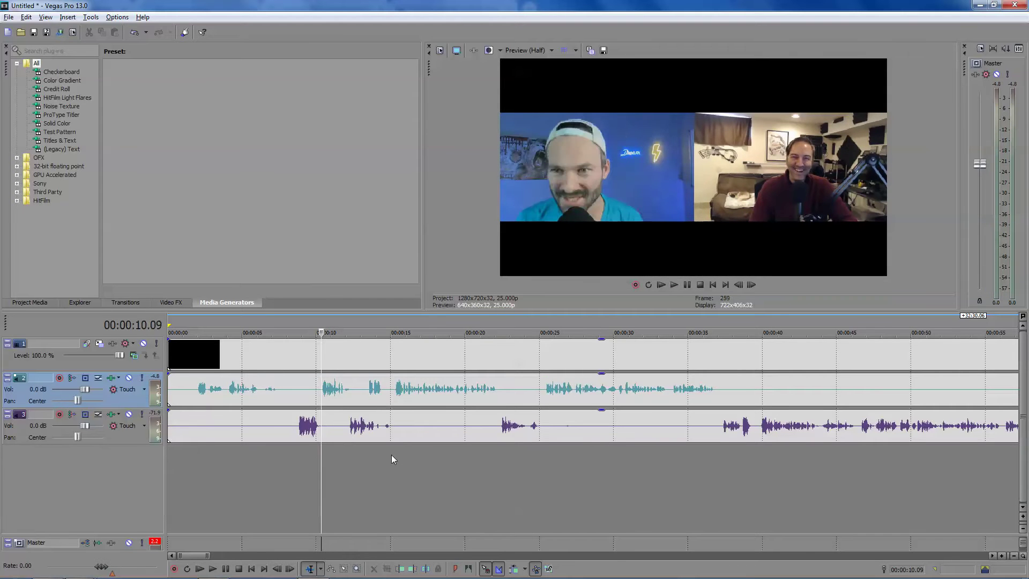
{"action": "key", "text": "space"}
- Split the video and both audio tracks at about 0:15, just before the first speaker's introduction
{"action": "left_click", "coordinate": [394, 452]}
{"action": "scroll", "coordinate": [391, 463], "scroll_direction": "up", "scroll_amount": 5}
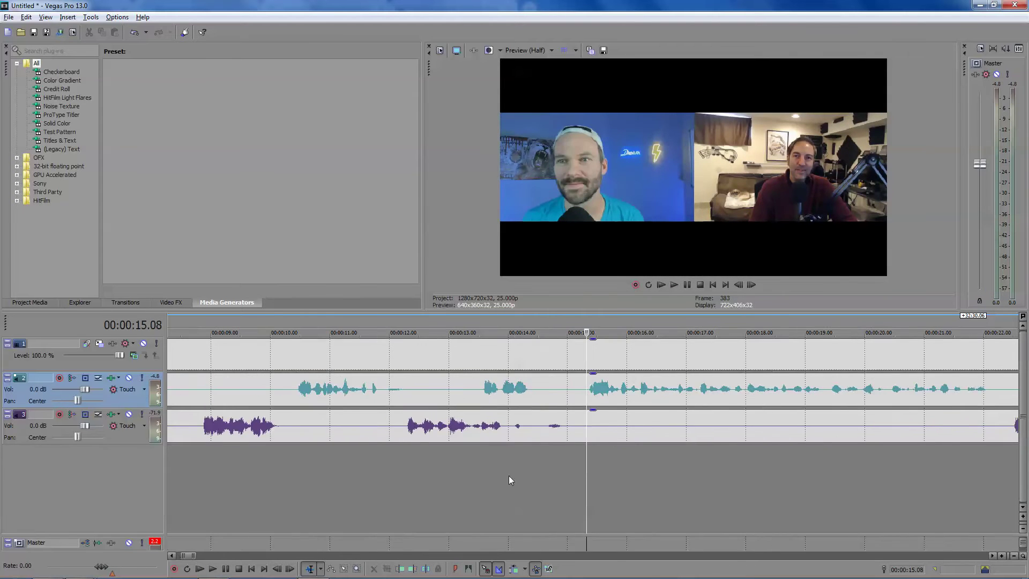
{"action": "left_click", "coordinate": [572, 474]}
{"action": "key", "text": "s"}
{"action": "scroll", "coordinate": [474, 478], "scroll_direction": "down", "scroll_amount": 10}
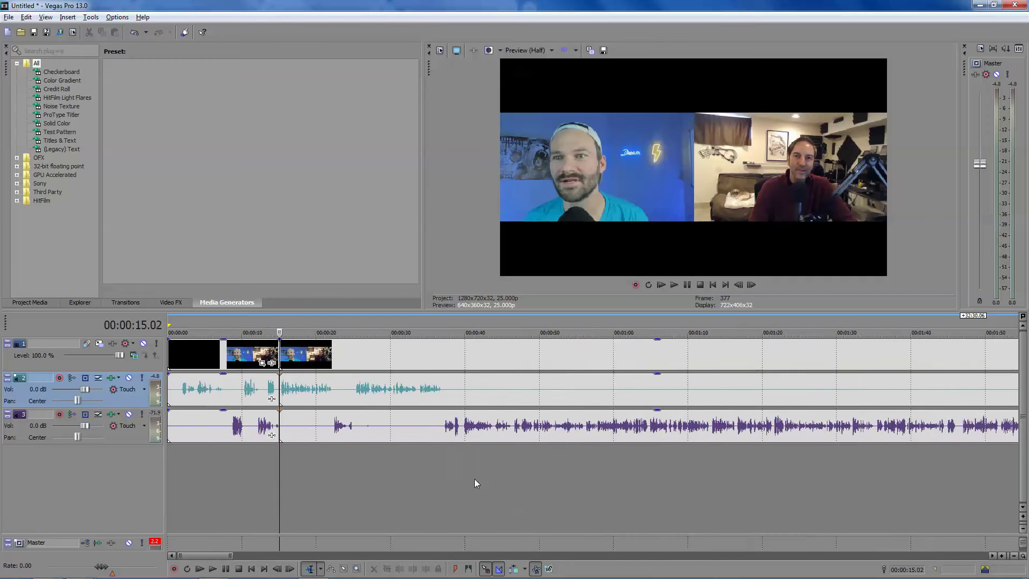
- Delete everything before the split at about 0:15 from the video and both audio tracks
{"action": "left_click_drag", "start_coordinate": [182, 387], "coordinate": [177, 386]}
{"action": "key", "text": "d"}
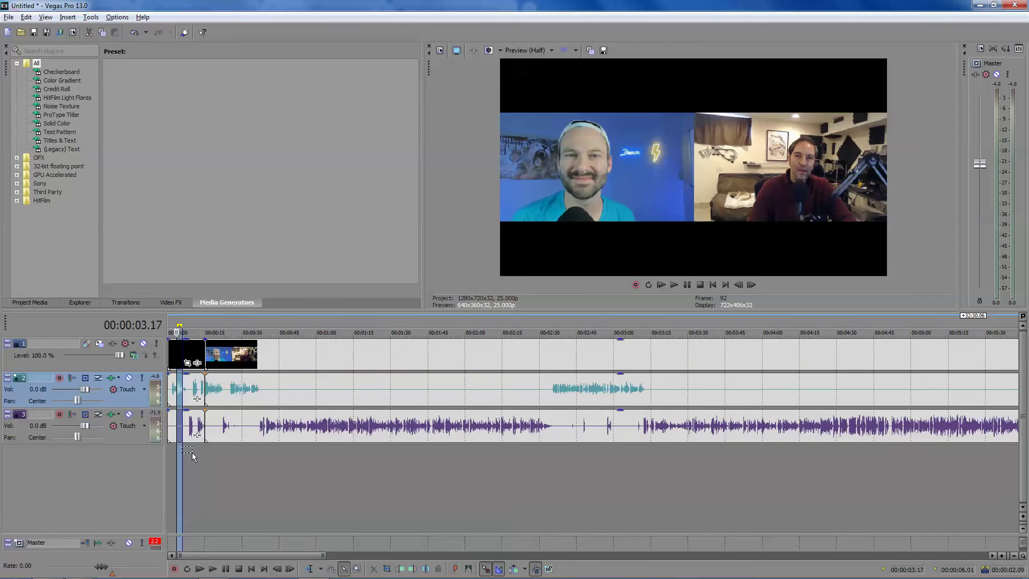
{"action": "left_click_drag", "start_coordinate": [192, 455], "coordinate": [185, 351]}
{"action": "key", "text": "Delete"}
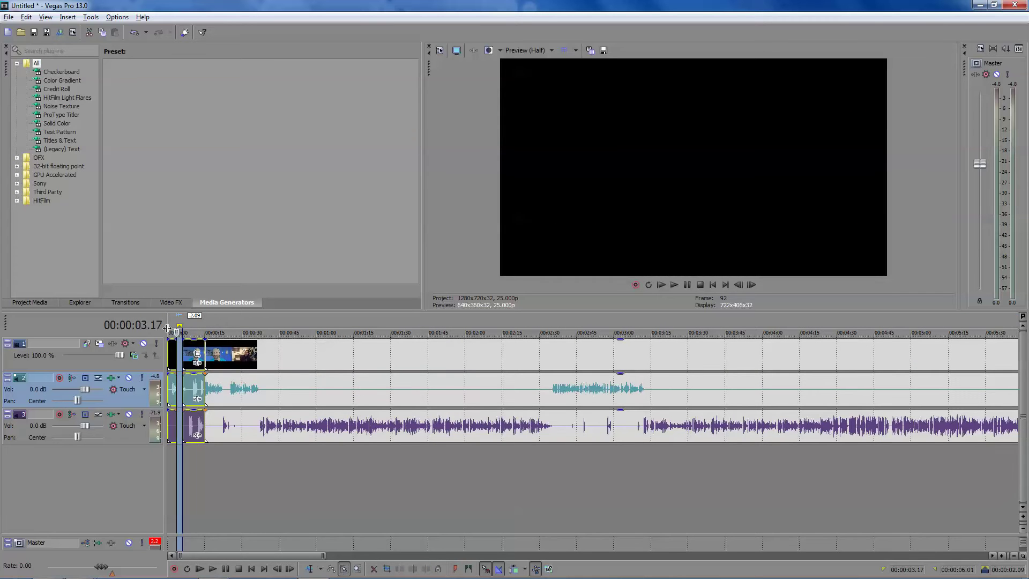
{"action": "left_click", "coordinate": [186, 491]}
{"action": "key", "text": "d"}
{"action": "left_click", "coordinate": [225, 470]}
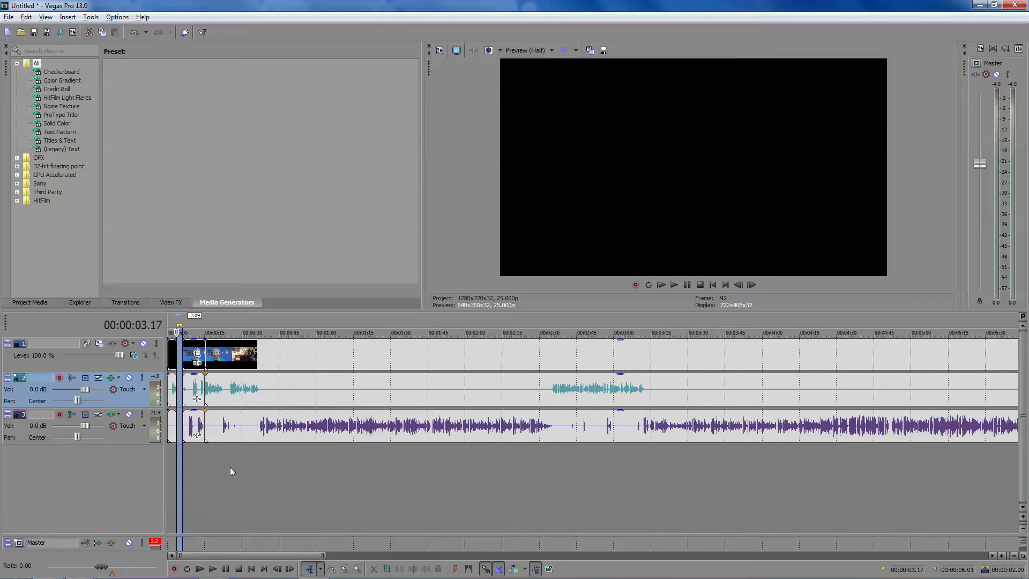
{"action": "key", "text": "d"}
{"action": "left_click_drag", "start_coordinate": [193, 455], "coordinate": [139, 309]}
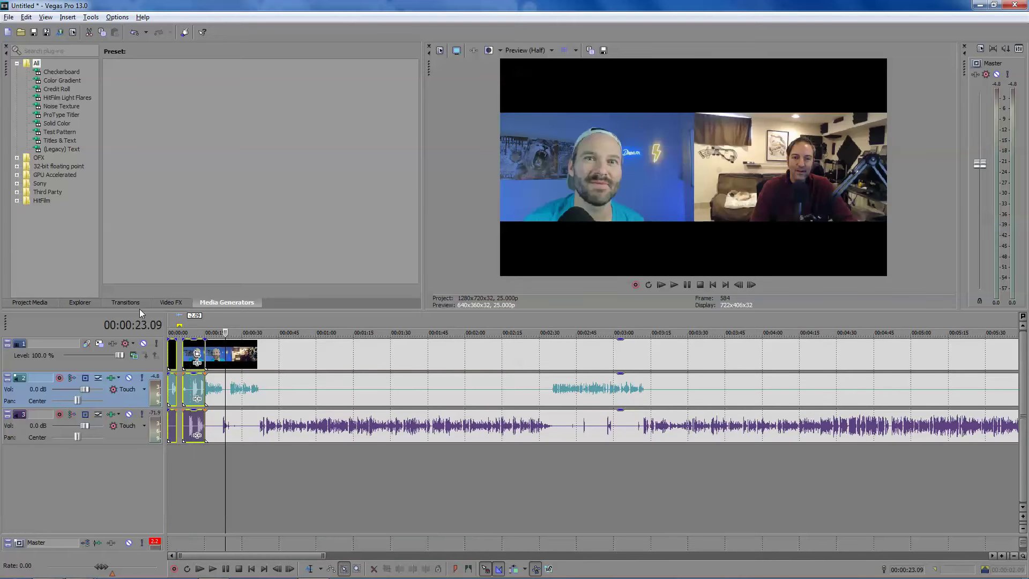
{"action": "key", "text": "Delete"}
- Move all remaining video and audio clips together to the start of the timeline at zero
{"action": "key", "text": "ctrl+a"}
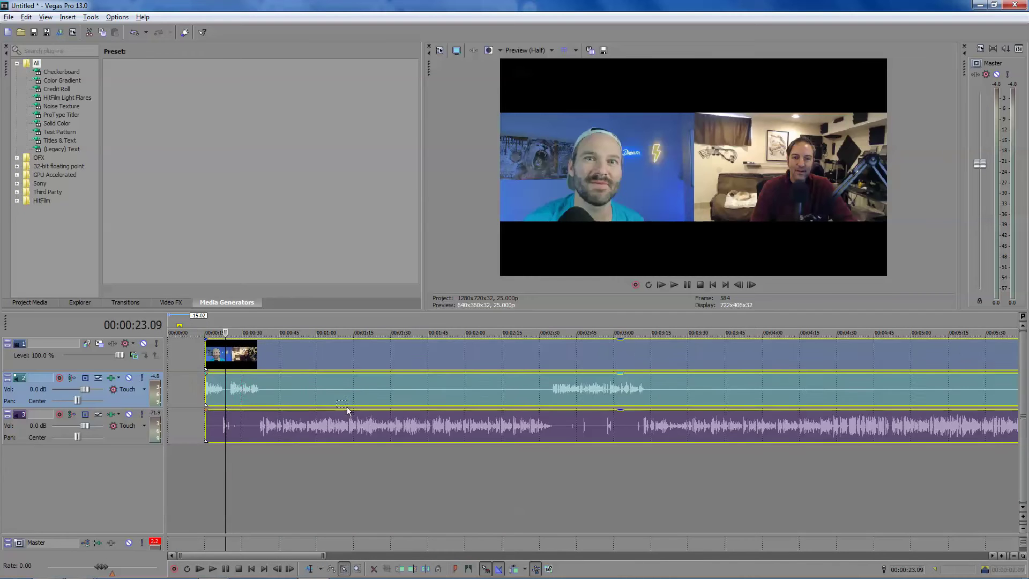
{"action": "key", "text": "grave"}
{"action": "key", "text": "d"}
{"action": "key", "text": "d"}
{"action": "left_click_drag", "start_coordinate": [366, 349], "coordinate": [350, 352]}
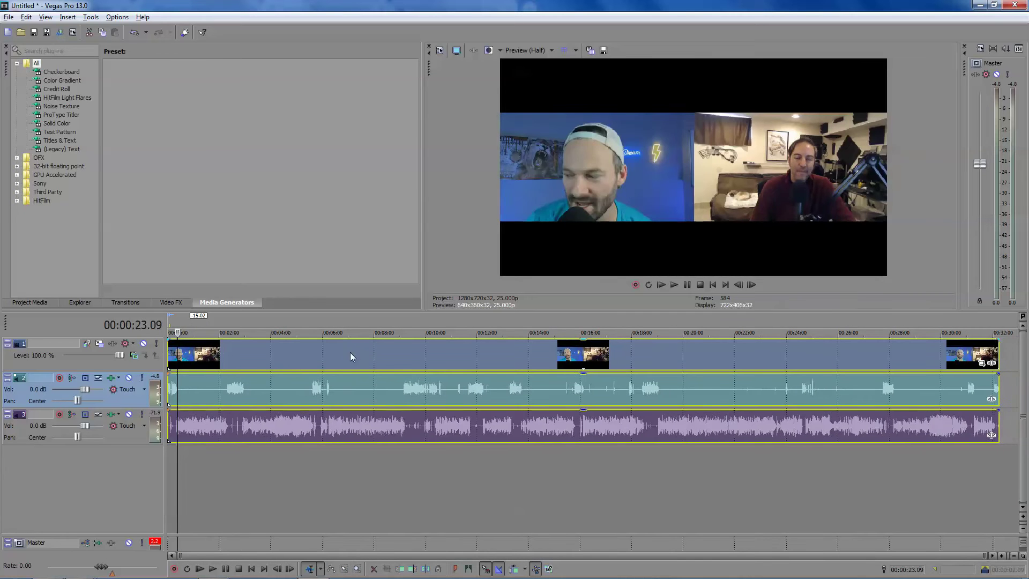
- Look over the trimmed interview at several points between about 2:15 and 27:14
{"action": "left_click", "coordinate": [225, 456]}
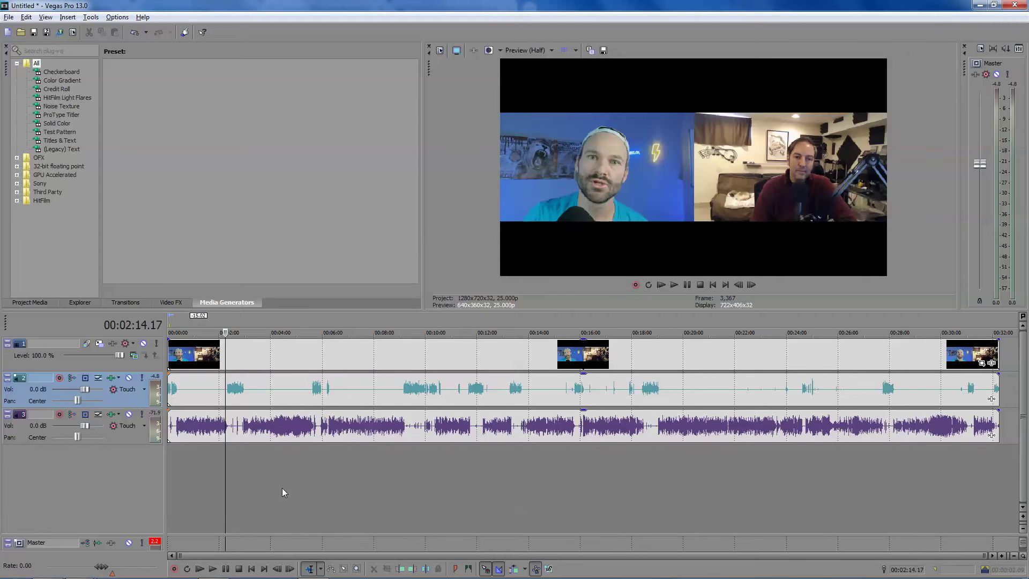
{"action": "left_click_drag", "start_coordinate": [281, 487], "coordinate": [866, 480]}
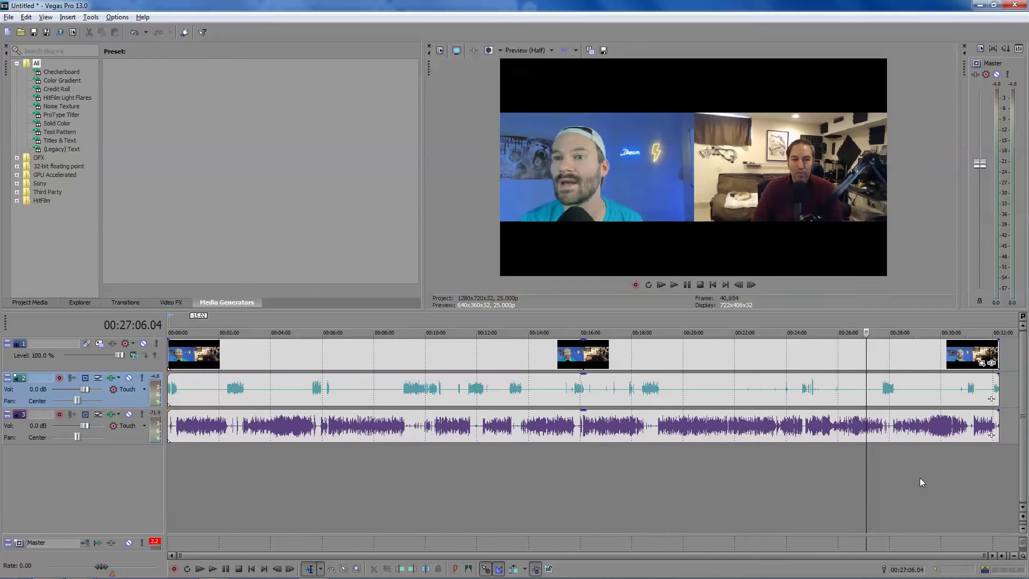
{"action": "left_click", "coordinate": [675, 485]}
{"action": "left_click", "coordinate": [754, 481]}
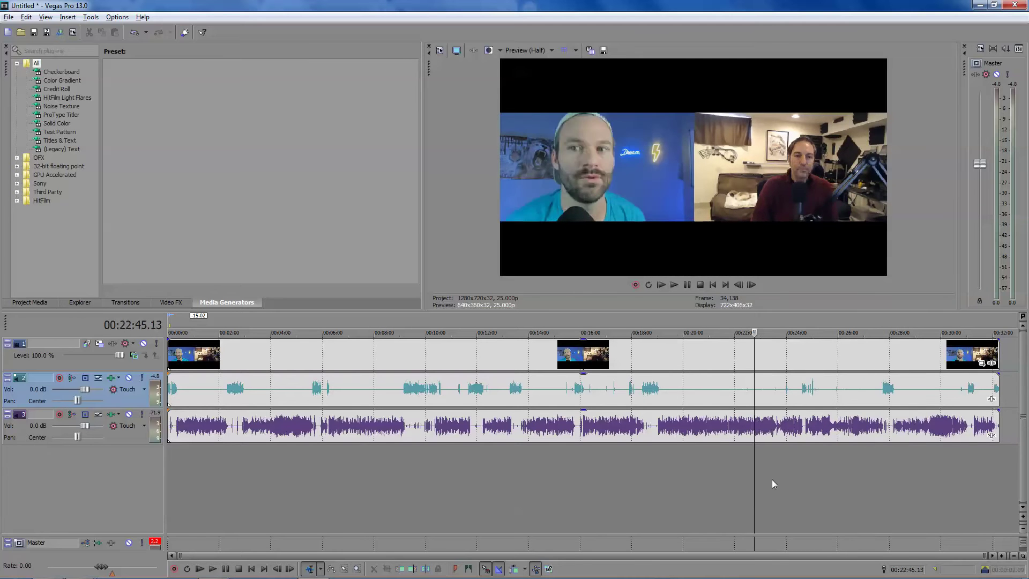
{"action": "left_click", "coordinate": [783, 477]}
{"action": "left_click", "coordinate": [869, 467]}
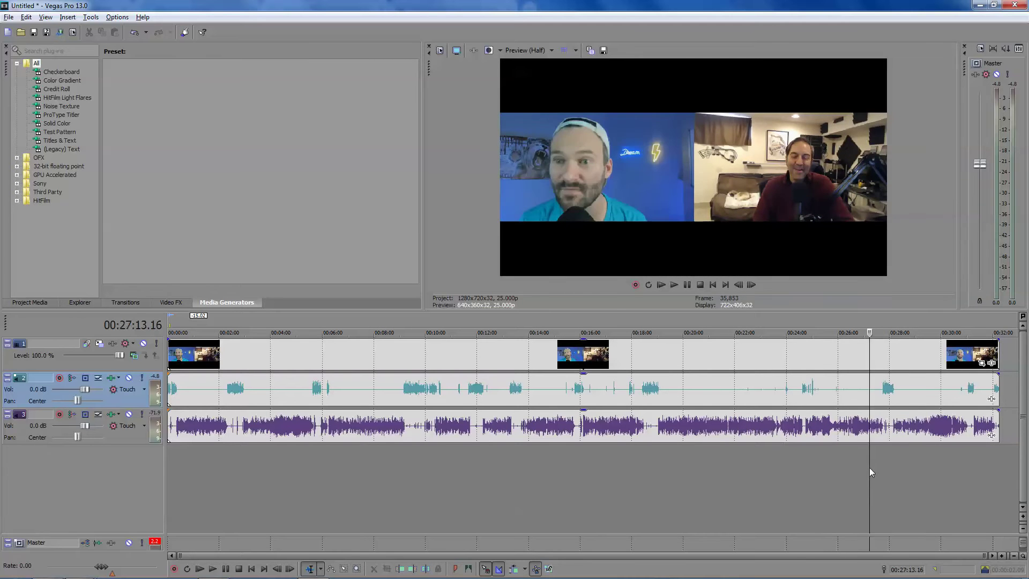
{"action": "left_click", "coordinate": [582, 478]}
{"action": "left_click", "coordinate": [378, 488]}
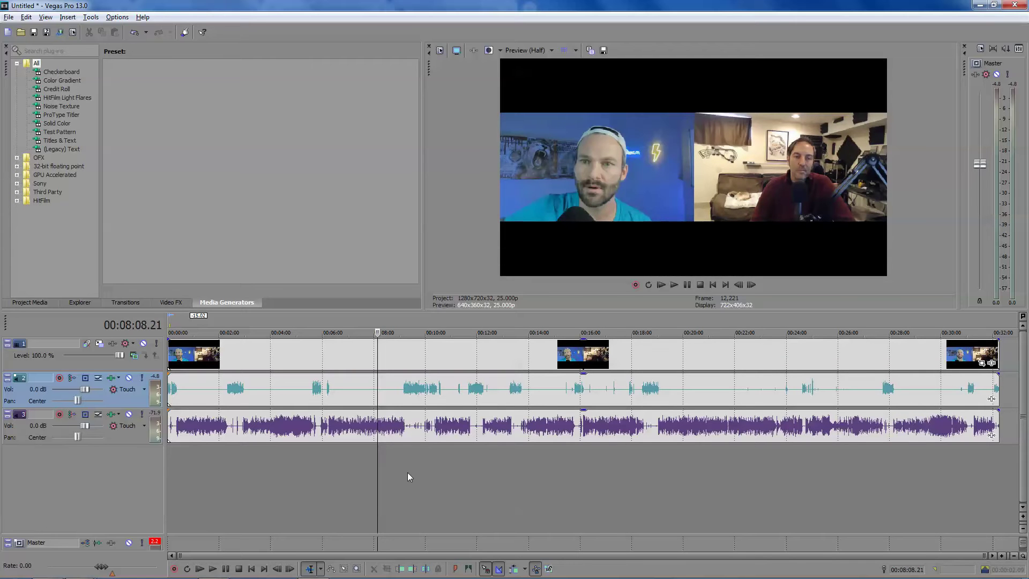
- Add the guest's lower-third banner from the episode folder on a new track above the video, starting at about 2:25
{"action": "left_click", "coordinate": [54, 567]}
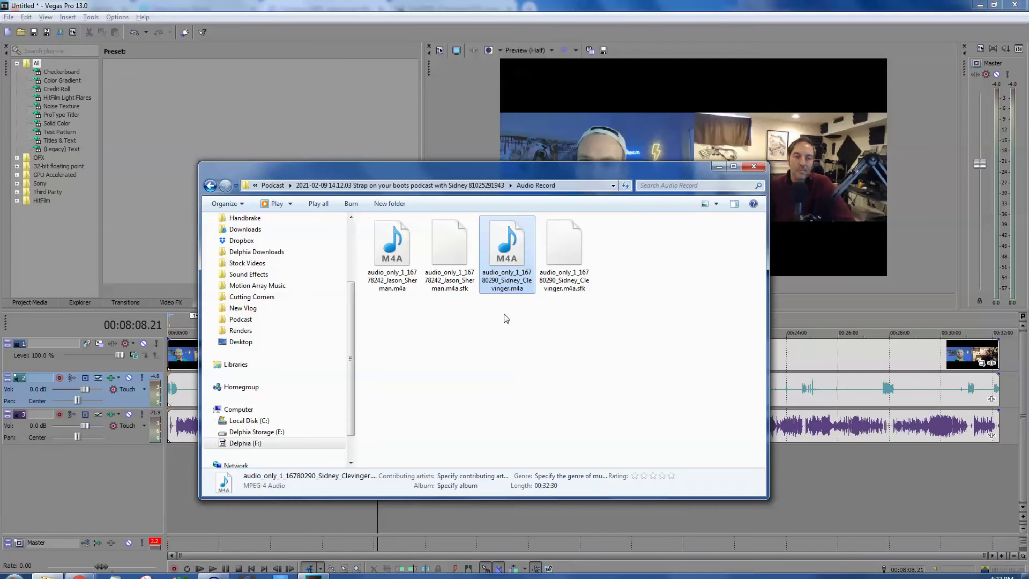
{"action": "key", "text": "BackSpace"}
{"action": "mouse_move", "coordinate": [620, 253]}
{"action": "left_mouse_down"}
{"action": "mouse_move", "coordinate": [287, 329]}
{"action": "mouse_move", "coordinate": [231, 329]}
{"action": "mouse_move", "coordinate": [231, 356]}
{"action": "mouse_move", "coordinate": [410, 362]}
{"action": "left_mouse_up"}
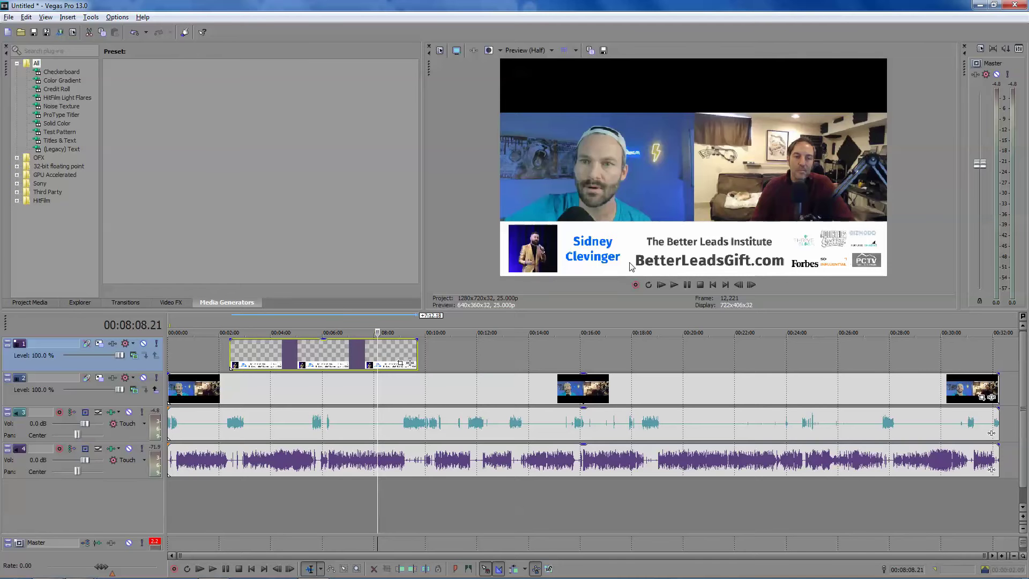
- Add top-banner.png from the New Vlog folder on a new top track, matching the lower-third banner's start and length
{"action": "key", "text": "alt+Tab"}
{"action": "key", "text": "BackSpace"}
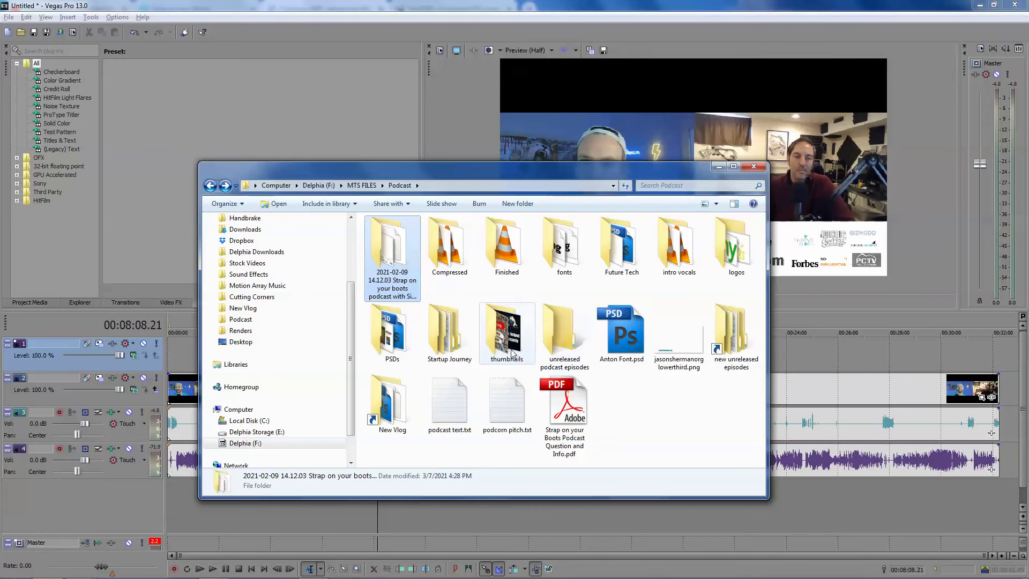
{"action": "double_click", "coordinate": [386, 402]}
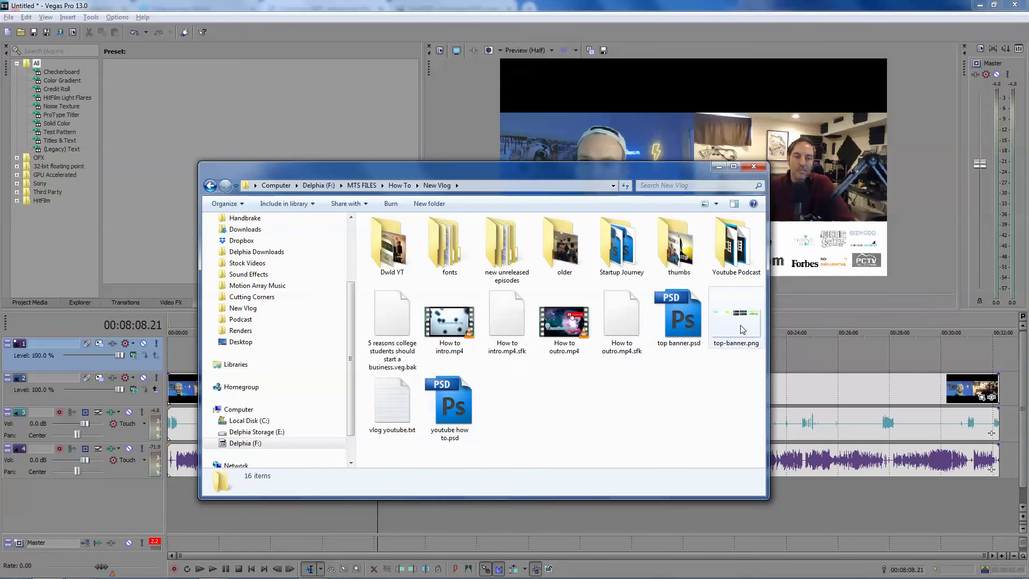
{"action": "left_click", "coordinate": [745, 333]}
{"action": "key", "text": "alt+Tab"}
{"action": "left_click_drag", "start_coordinate": [334, 359], "coordinate": [231, 353]}
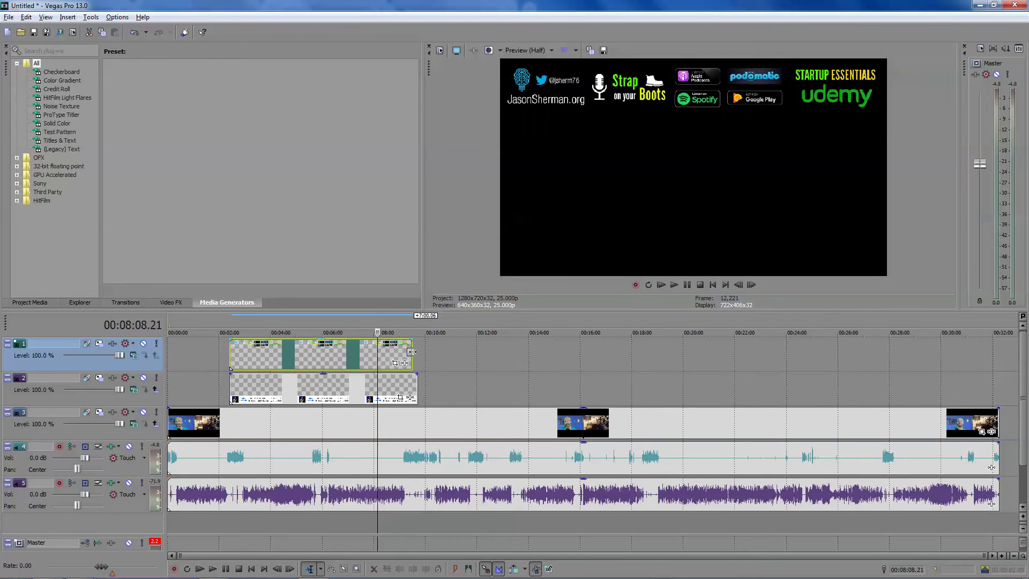
{"action": "left_click_drag", "start_coordinate": [412, 351], "coordinate": [413, 401]}
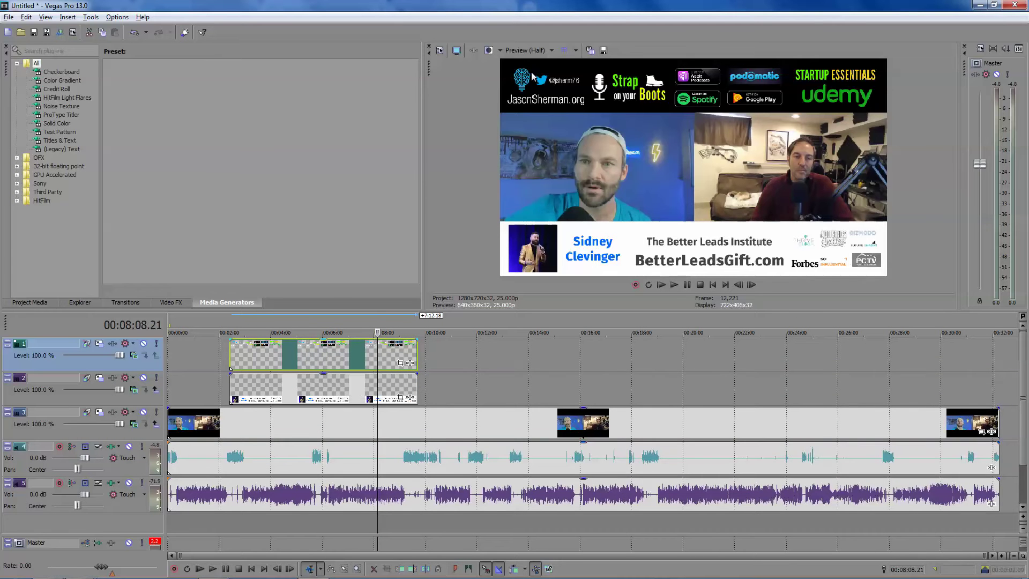
- Compare the preview quality at Best (Auto) and Draft (Half), and return it to Preview (Half)
{"action": "left_click", "coordinate": [554, 51]}
{"action": "mouse_move", "coordinate": [537, 105]}
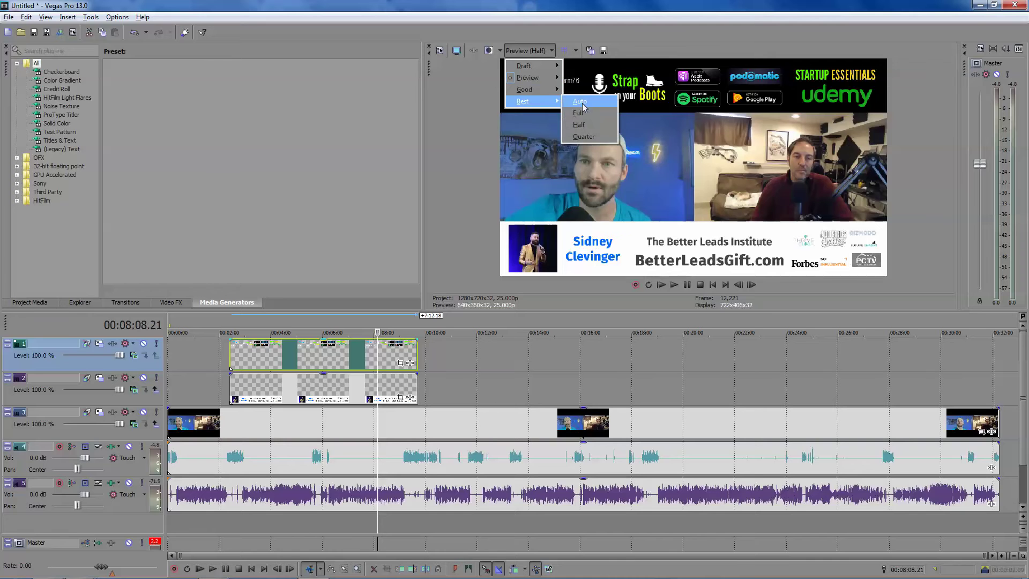
{"action": "left_click", "coordinate": [582, 102]}
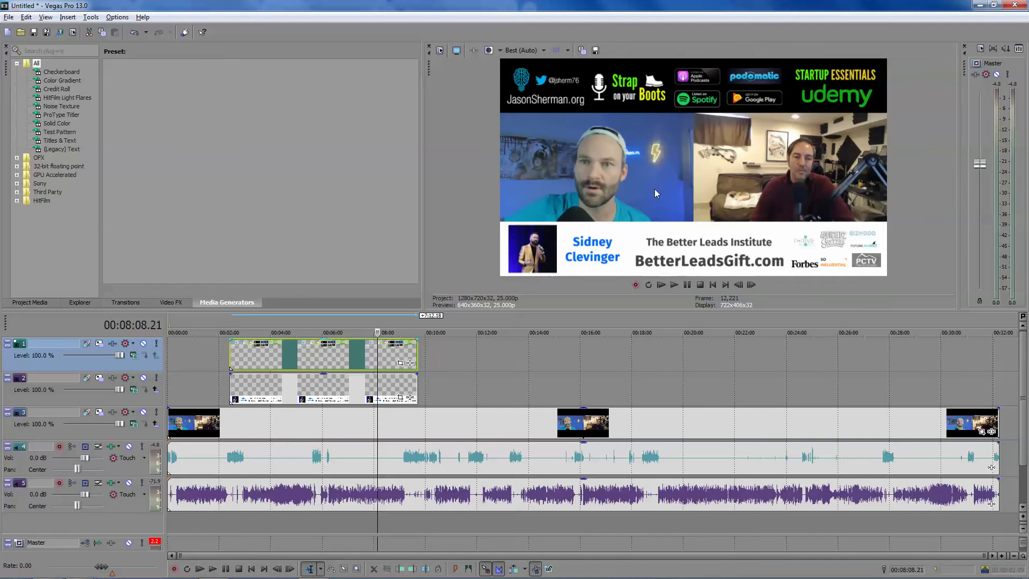
{"action": "left_click", "coordinate": [538, 51]}
{"action": "mouse_move", "coordinate": [532, 67]}
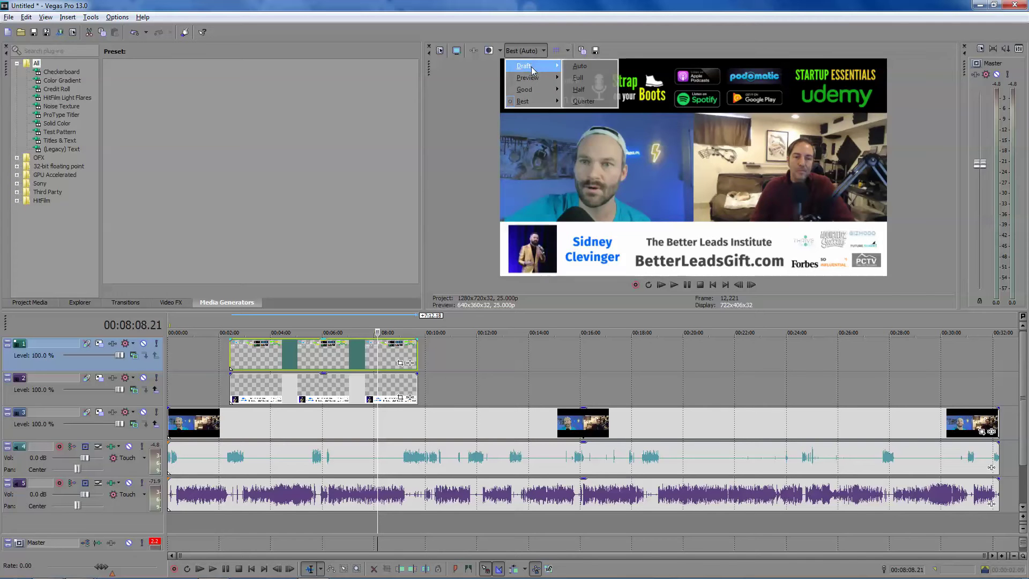
{"action": "left_click", "coordinate": [601, 94]}
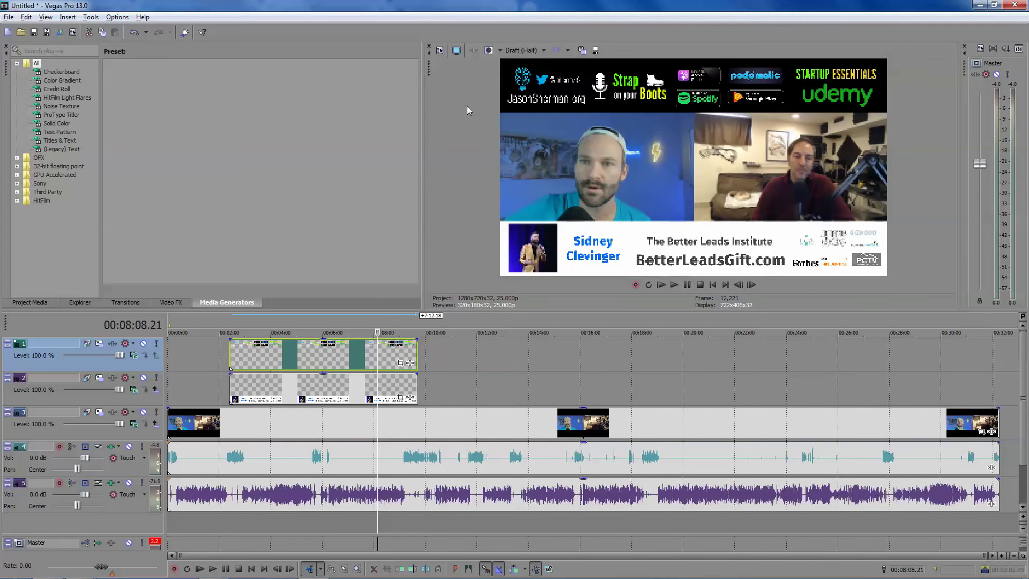
{"action": "left_click", "coordinate": [518, 50]}
{"action": "mouse_move", "coordinate": [541, 81]}
{"action": "left_click", "coordinate": [580, 102]}
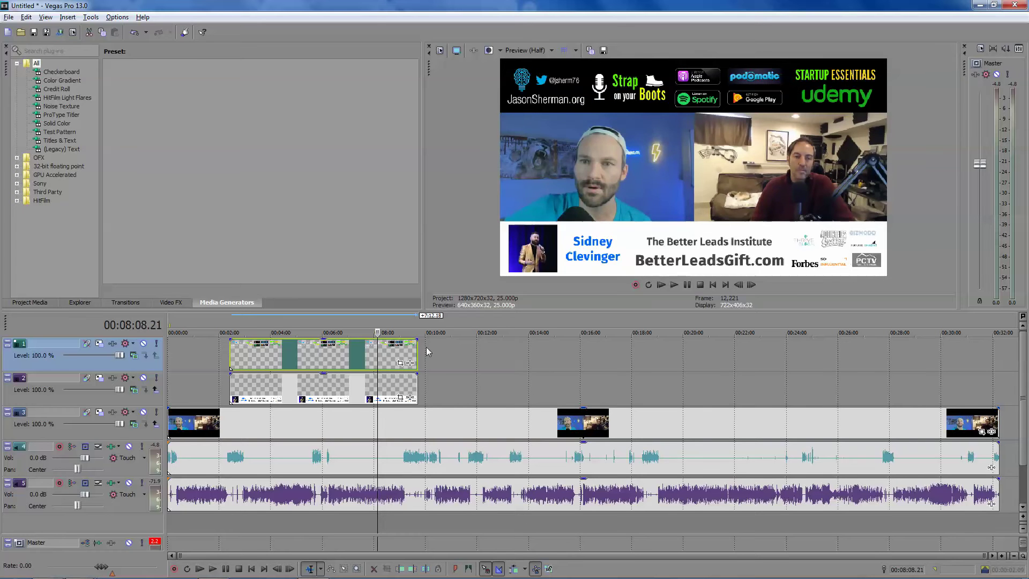
- Extend both the top banner and the lower-third banner to the end of the interview video
{"action": "left_click_drag", "start_coordinate": [417, 354], "coordinate": [995, 346]}
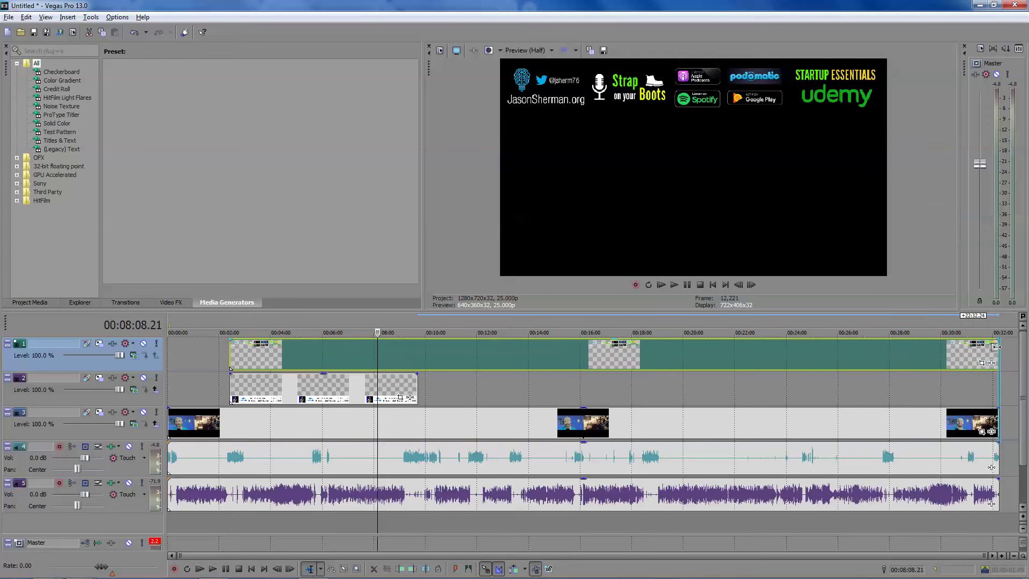
{"action": "left_click_drag", "start_coordinate": [417, 391], "coordinate": [998, 387]}
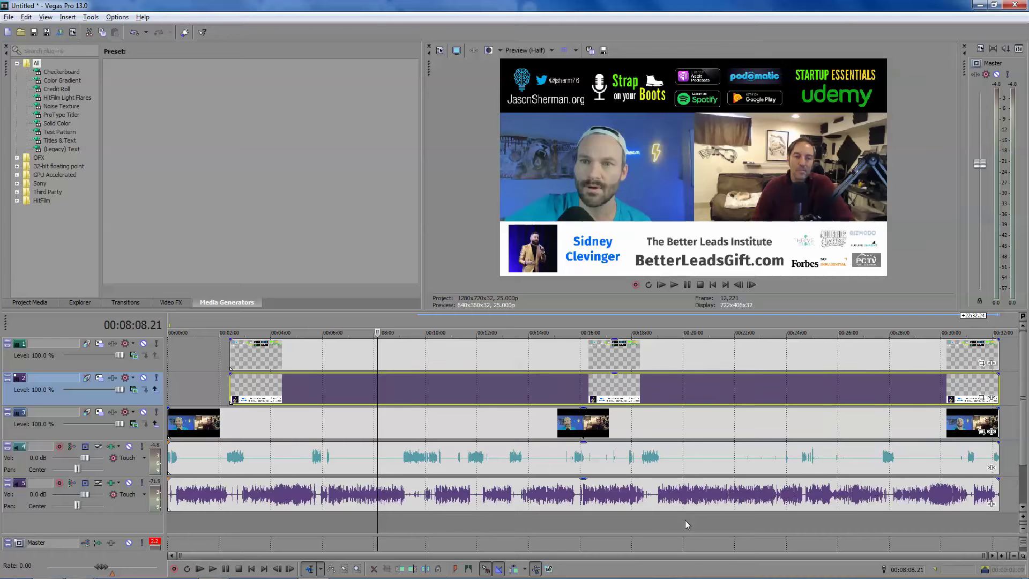
{"action": "left_click", "coordinate": [807, 528]}
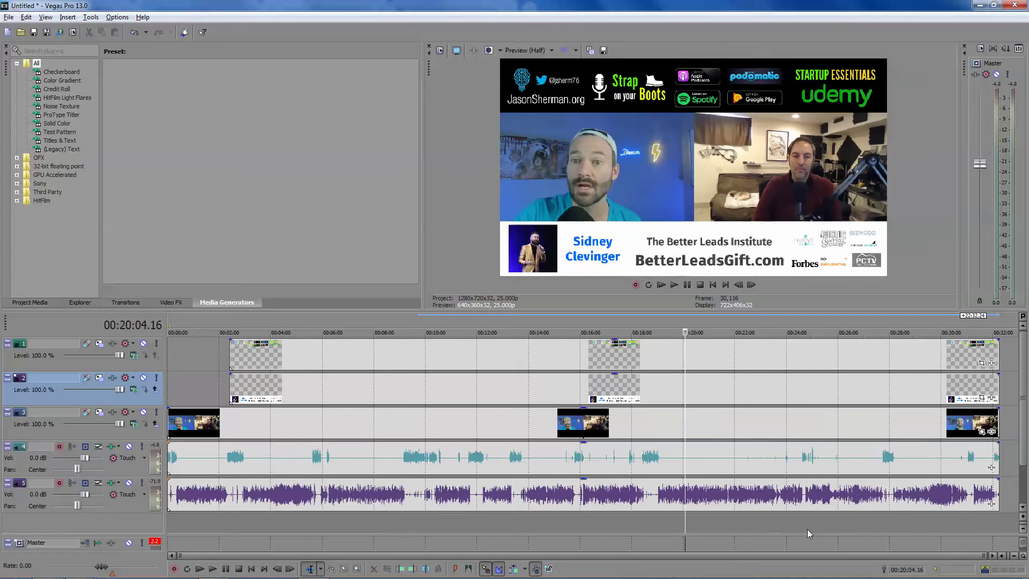
{"action": "left_click", "coordinate": [418, 523]}
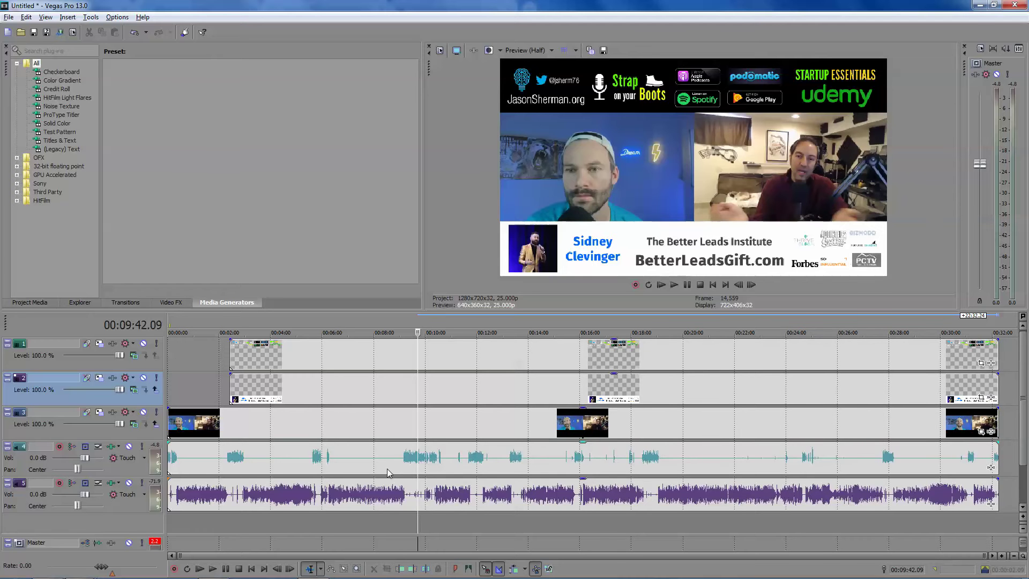
- Look at the separate speaker audio files in the episode's Audio Record folder inside the Podcast folder
{"action": "key", "text": "alt+Tab"}
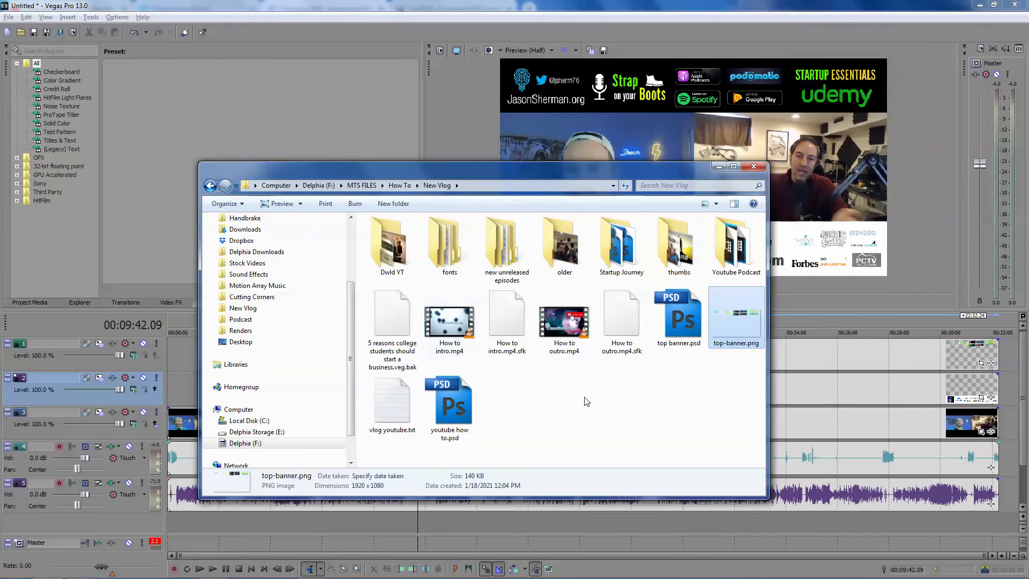
{"action": "left_click", "coordinate": [240, 319]}
{"action": "double_click", "coordinate": [392, 246]}
{"action": "double_click", "coordinate": [390, 248]}
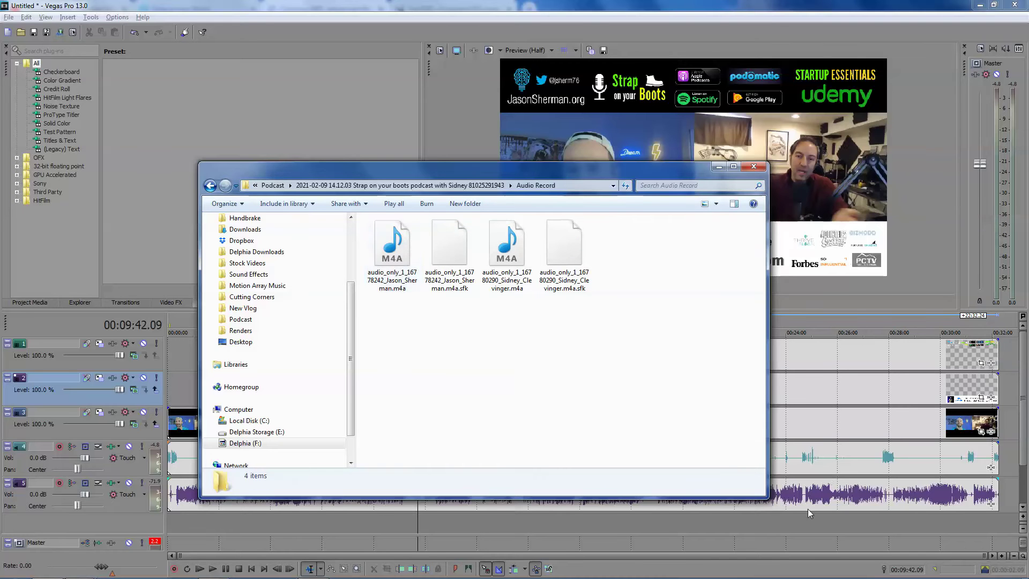
- Select the whole timeline through its end and save the project on the Desktop as "Startup Journey 9" followed by the guest's name
{"action": "left_click", "coordinate": [660, 512]}
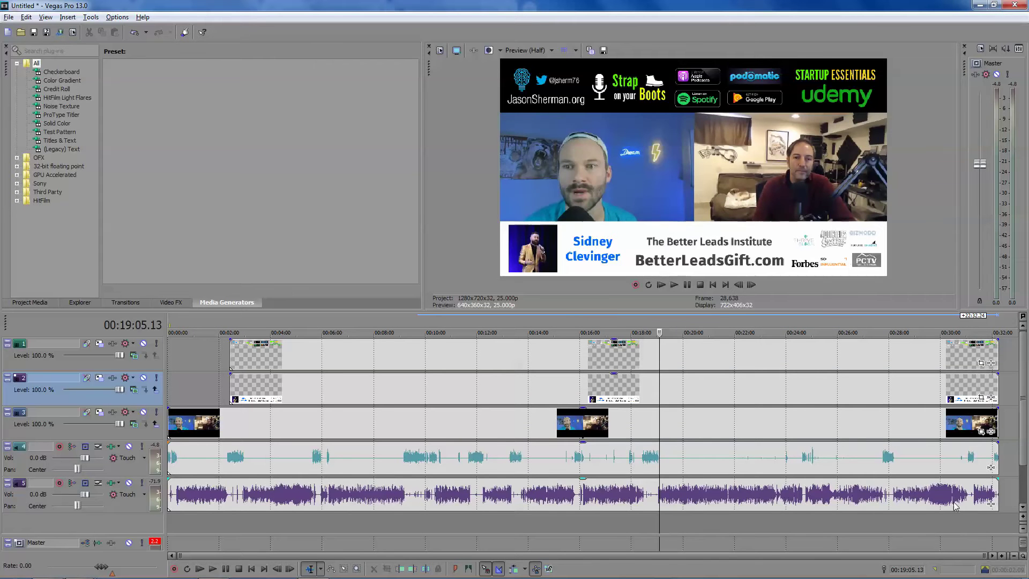
{"action": "left_click", "coordinate": [997, 517]}
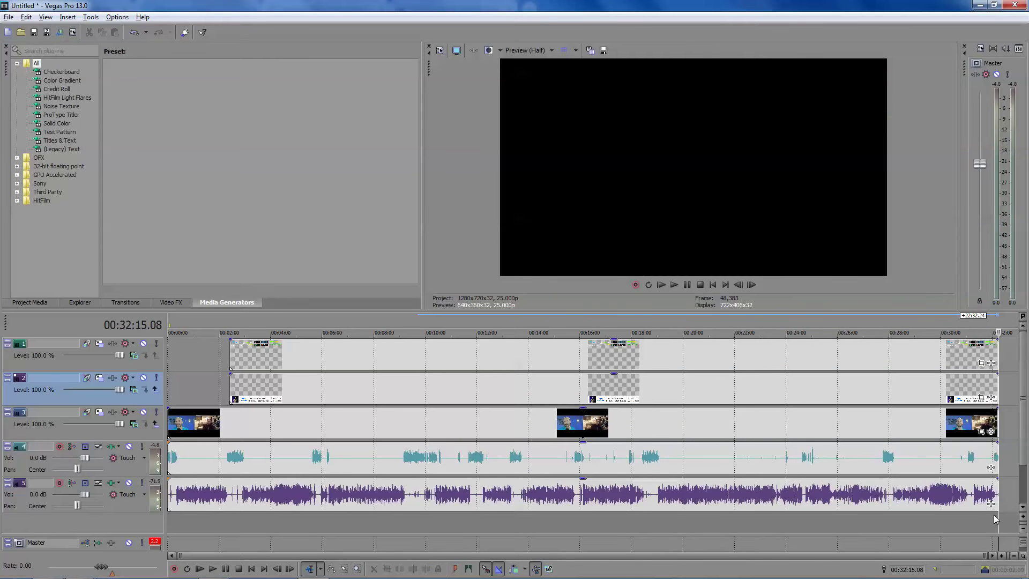
{"action": "key", "text": "ctrl+a"}
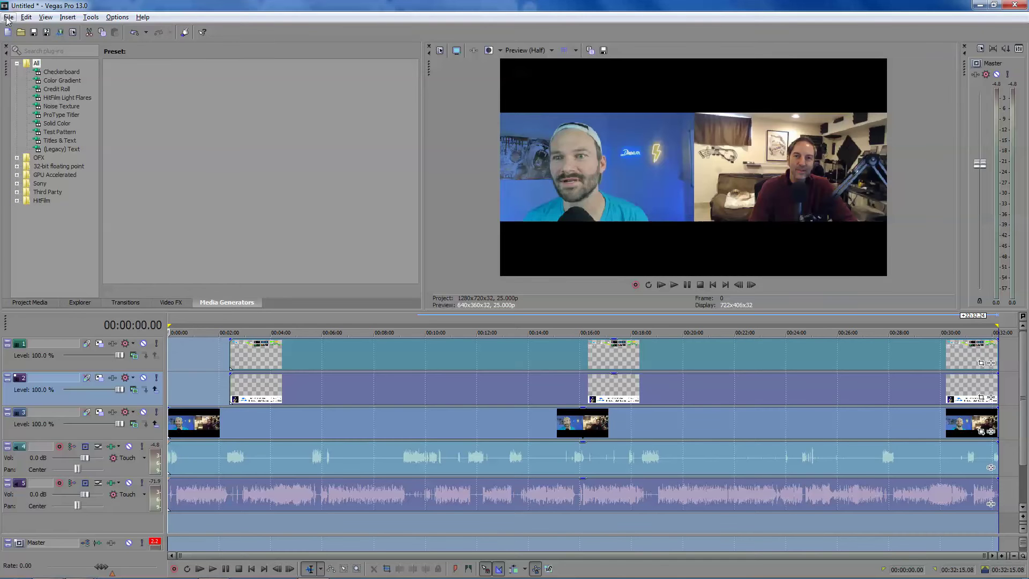
{"action": "key", "text": "ctrl+s"}
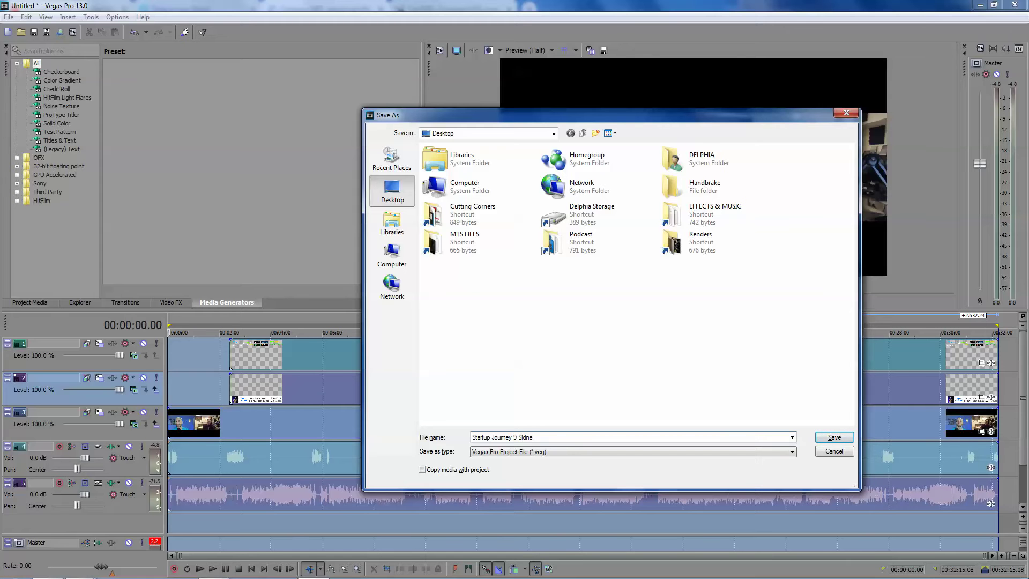
{"action": "type", "text": "r"}
{"action": "key", "text": "Return"}
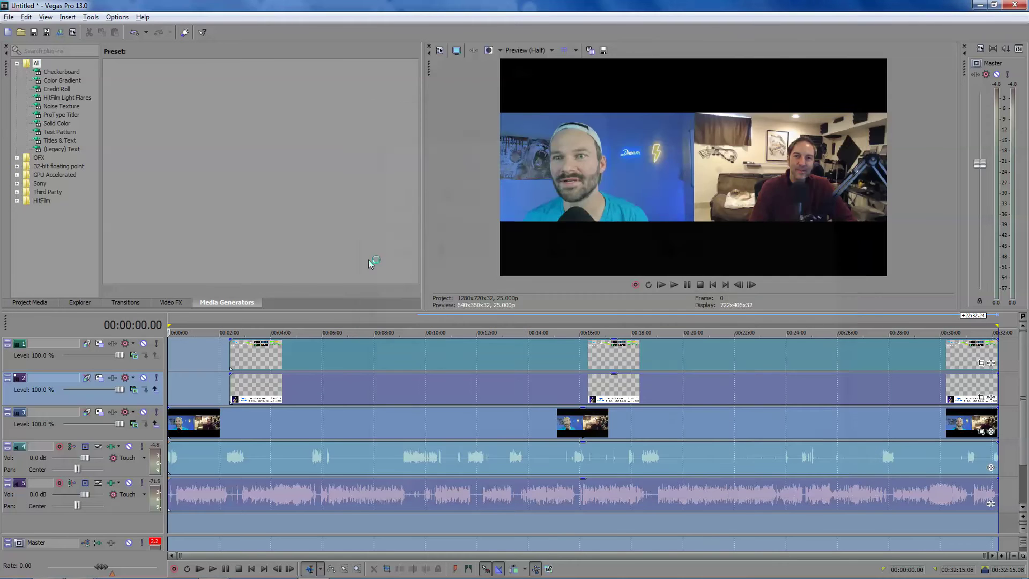
- Start a Render As of the project and choose the favorite Wave template 48,000 Hz, 24 Bit, Stereo, PCM
{"action": "left_click", "coordinate": [9, 17]}
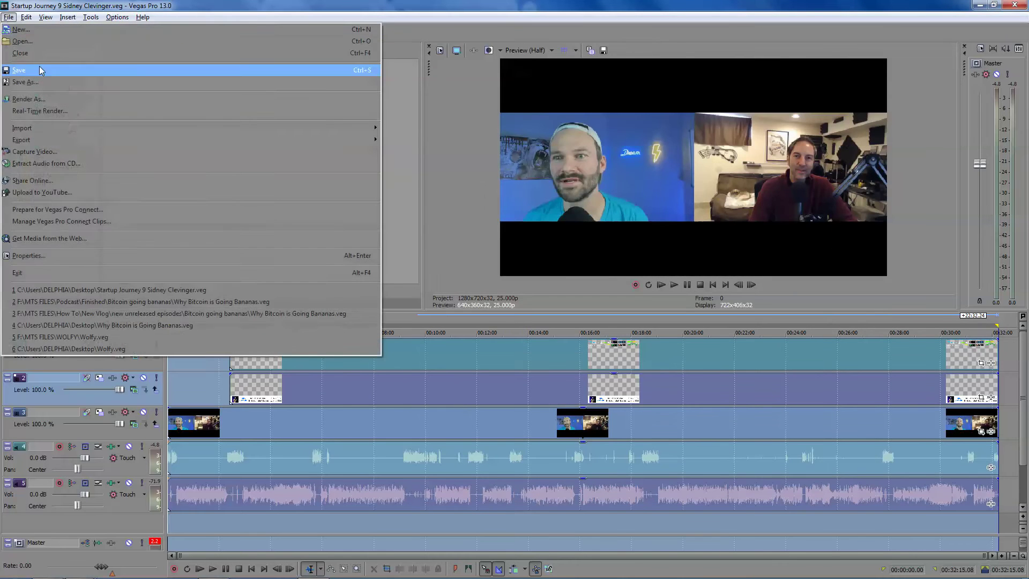
{"action": "left_click", "coordinate": [32, 99]}
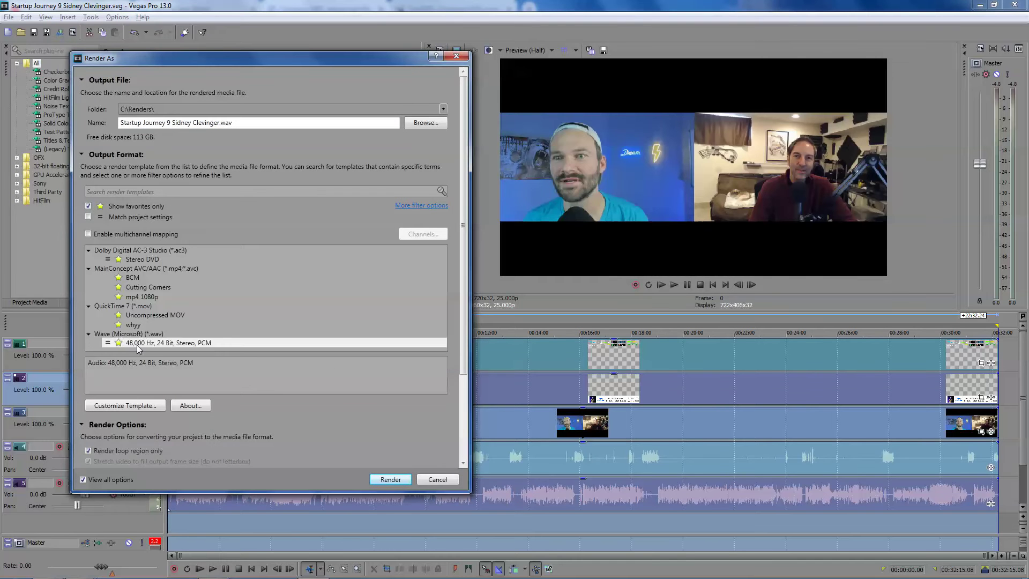
{"action": "left_click", "coordinate": [140, 344]}
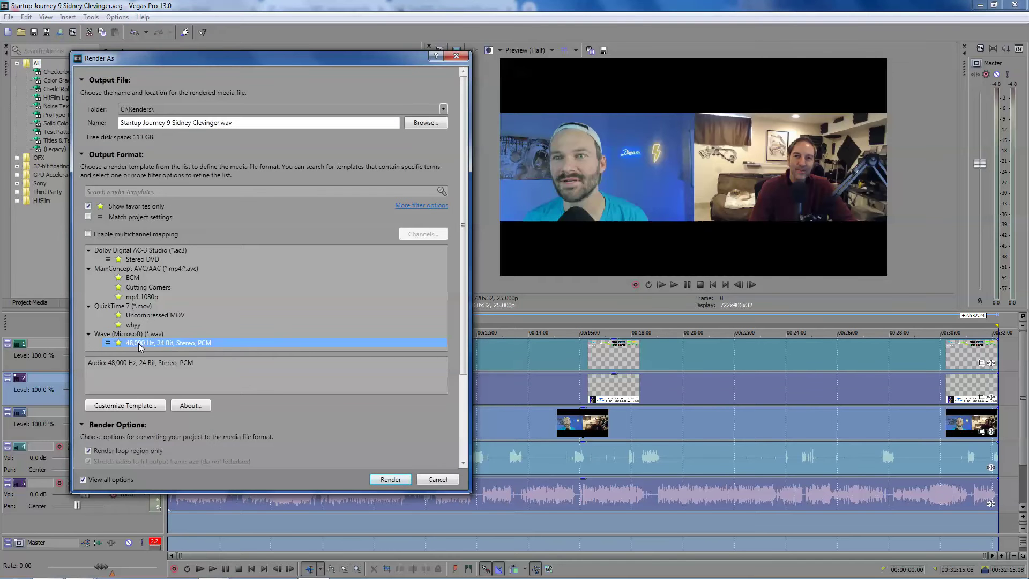
- Examine the full list of Wave (Microsoft) render templates, including non-favorites, and return to showing favorites only
{"action": "left_click", "coordinate": [88, 206]}
{"action": "scroll", "coordinate": [170, 309], "scroll_direction": "down", "scroll_amount": 3}
{"action": "double_click", "coordinate": [138, 208]}
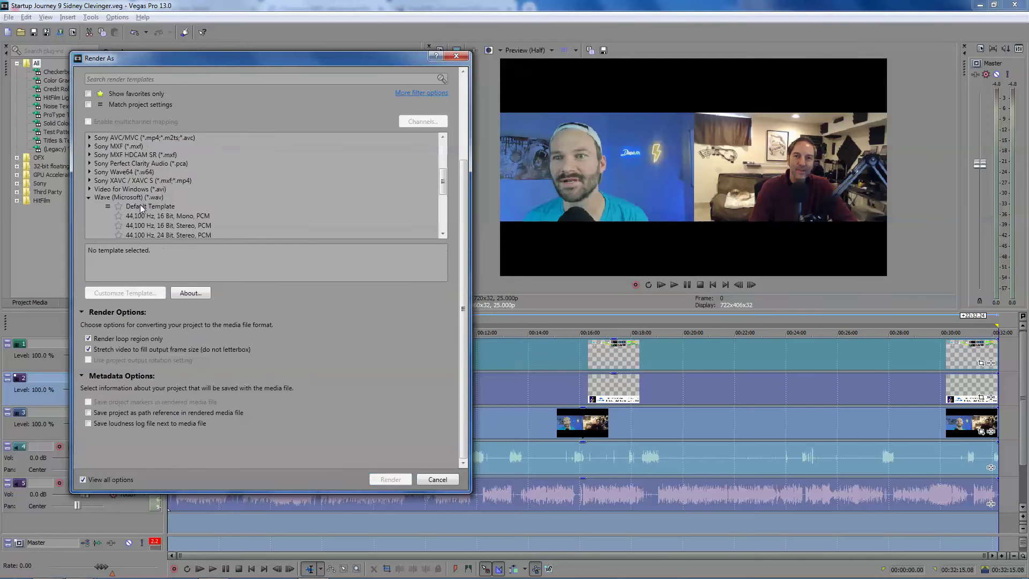
{"action": "scroll", "coordinate": [138, 214], "scroll_direction": "down", "scroll_amount": 6}
{"action": "scroll", "coordinate": [112, 186], "scroll_direction": "up", "scroll_amount": 2}
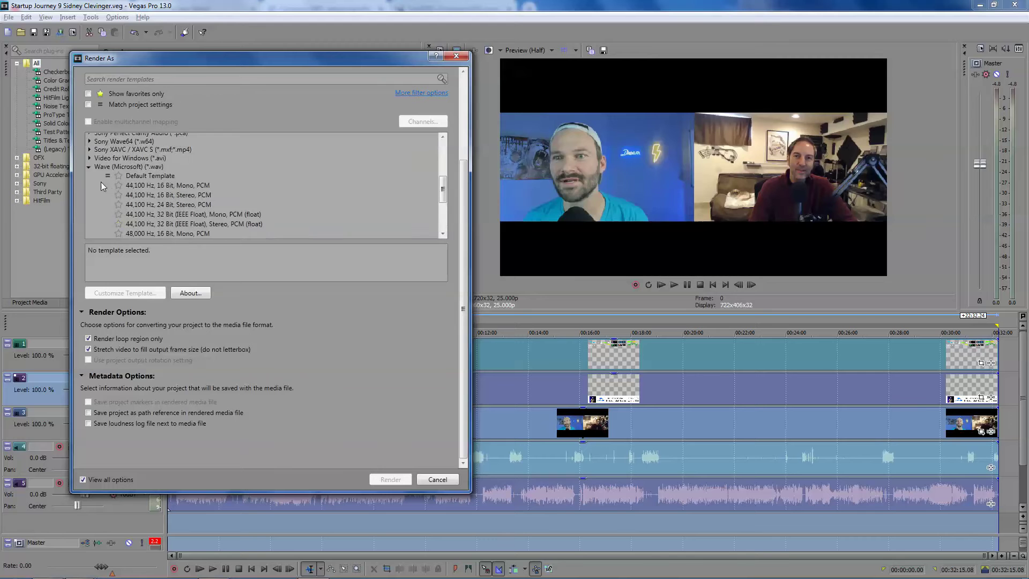
{"action": "left_click", "coordinate": [89, 173]}
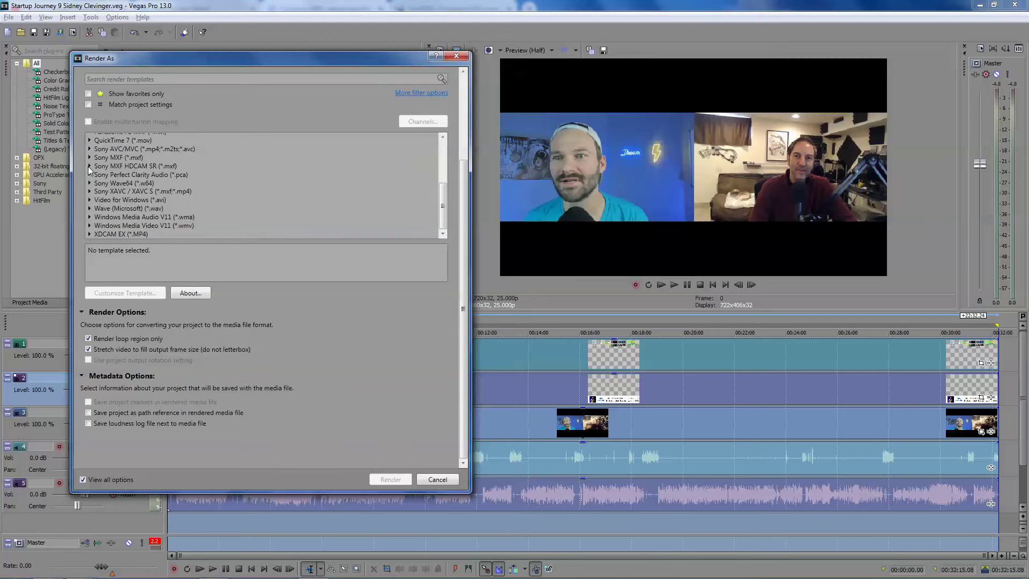
{"action": "left_click", "coordinate": [89, 209]}
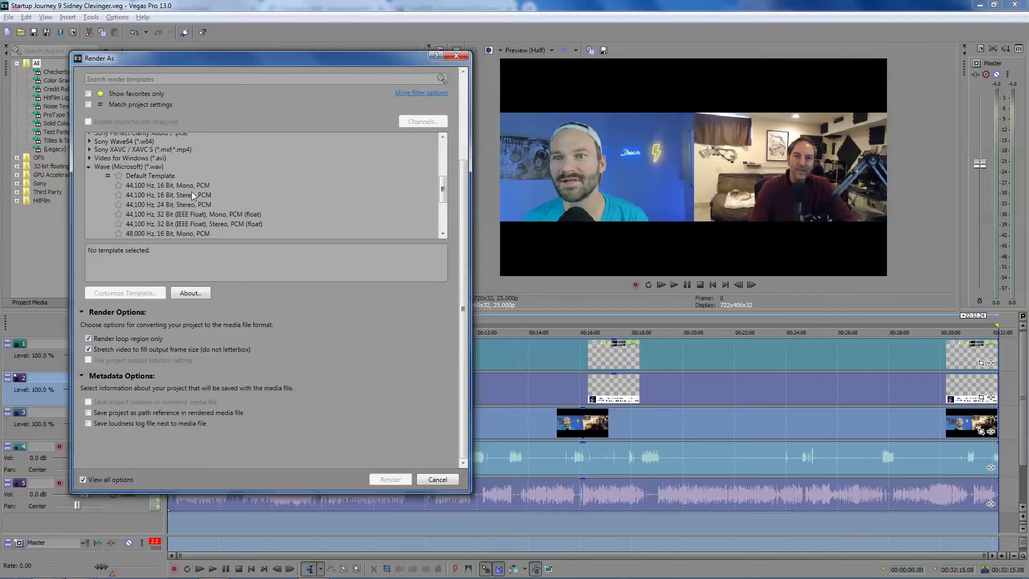
{"action": "scroll", "coordinate": [110, 202], "scroll_direction": "down", "scroll_amount": 2}
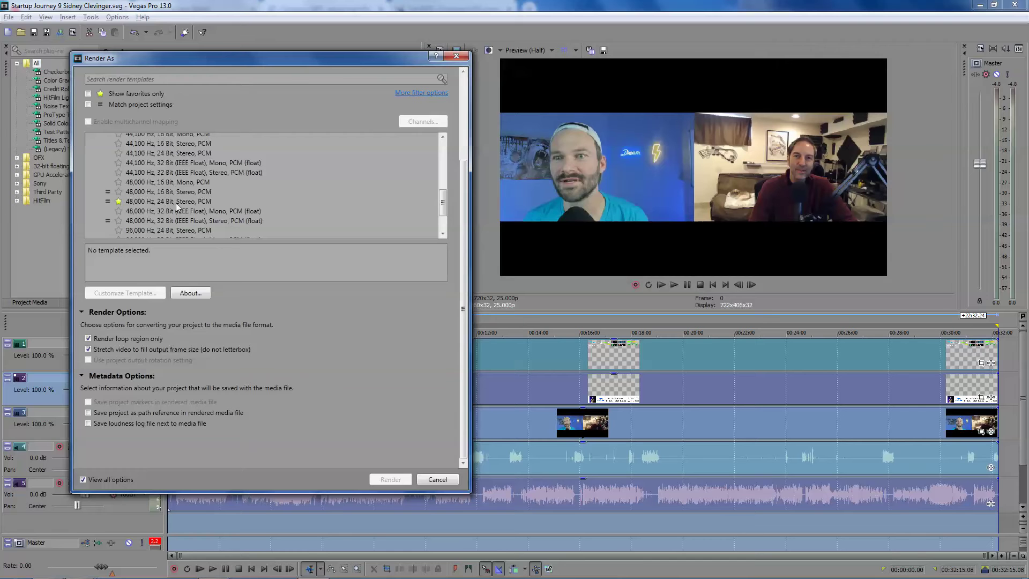
{"action": "left_click", "coordinate": [102, 94]}
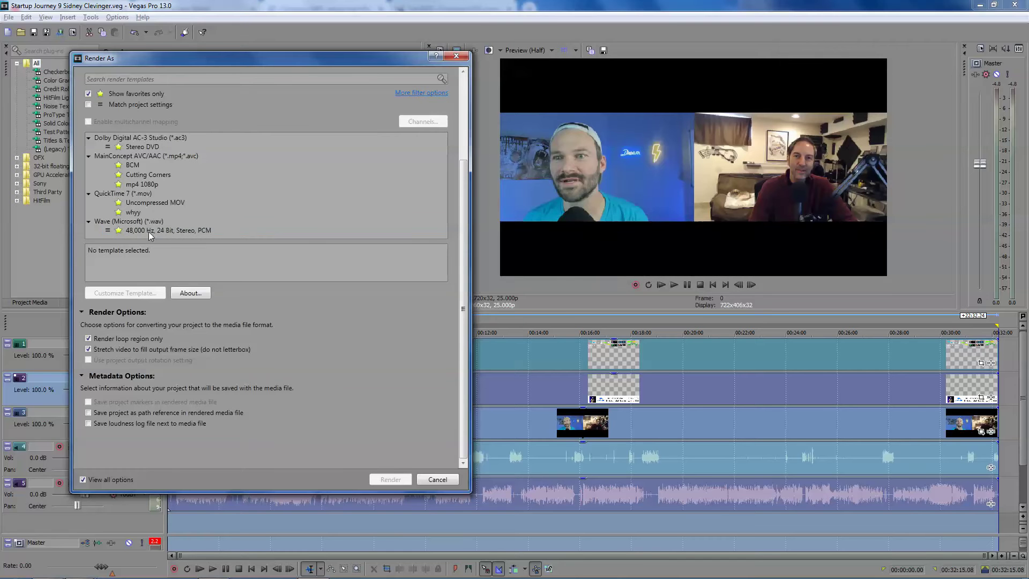
- Render the project to C:\Renders with the 48,000 Hz, 24 Bit, Stereo, PCM Wave template, adding "audio" to the end of the file name
{"action": "left_click", "coordinate": [169, 230]}
{"action": "scroll", "coordinate": [214, 188], "scroll_direction": "up", "scroll_amount": 3}
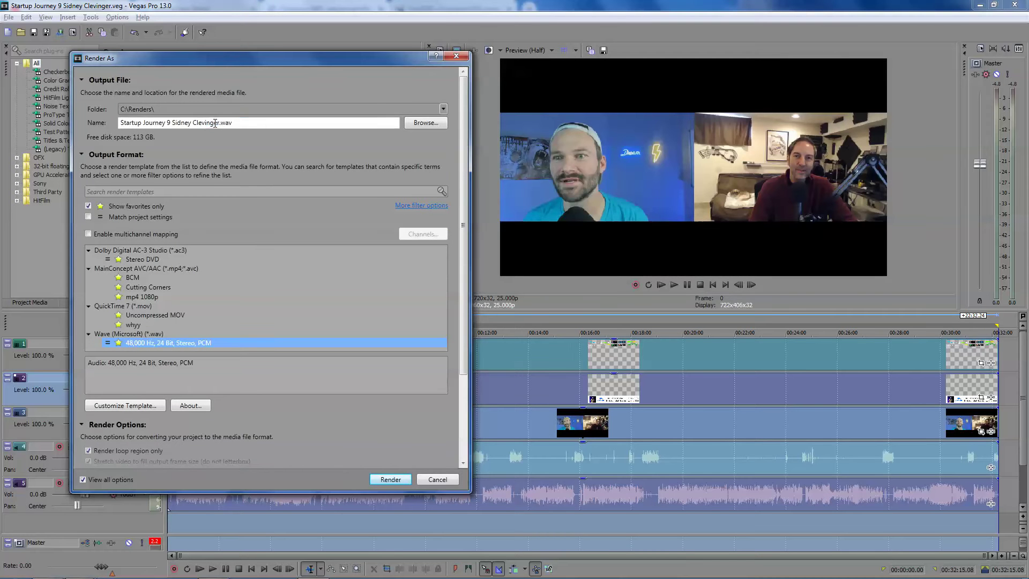
{"action": "left_click", "coordinate": [231, 122]}
{"action": "key", "text": "Left"}
{"action": "key", "text": "Left"}
{"action": "key", "text": "Left"}
{"action": "key", "text": "Left"}
{"action": "type", "text": "audio"}
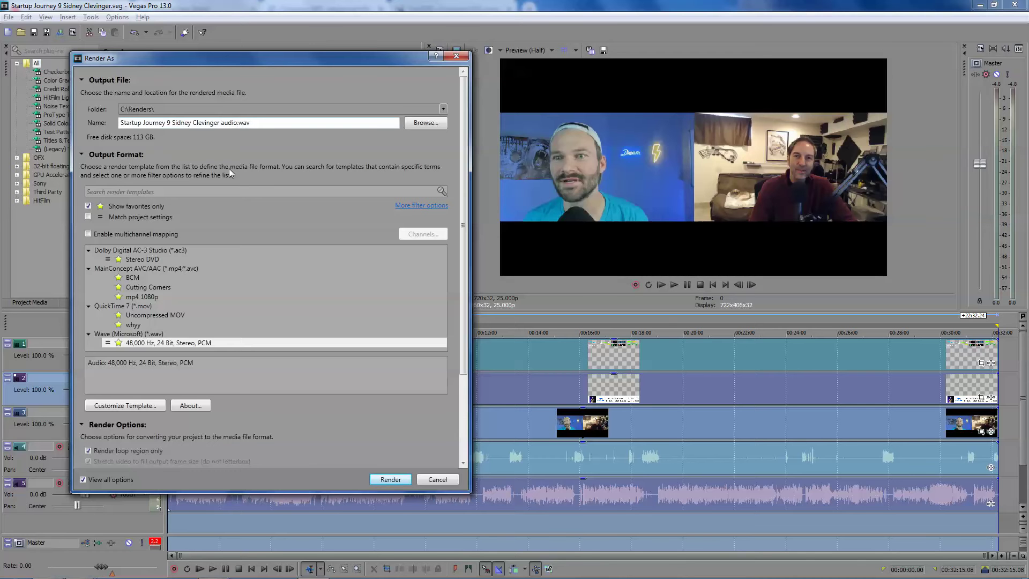
{"action": "key", "text": "Return"}
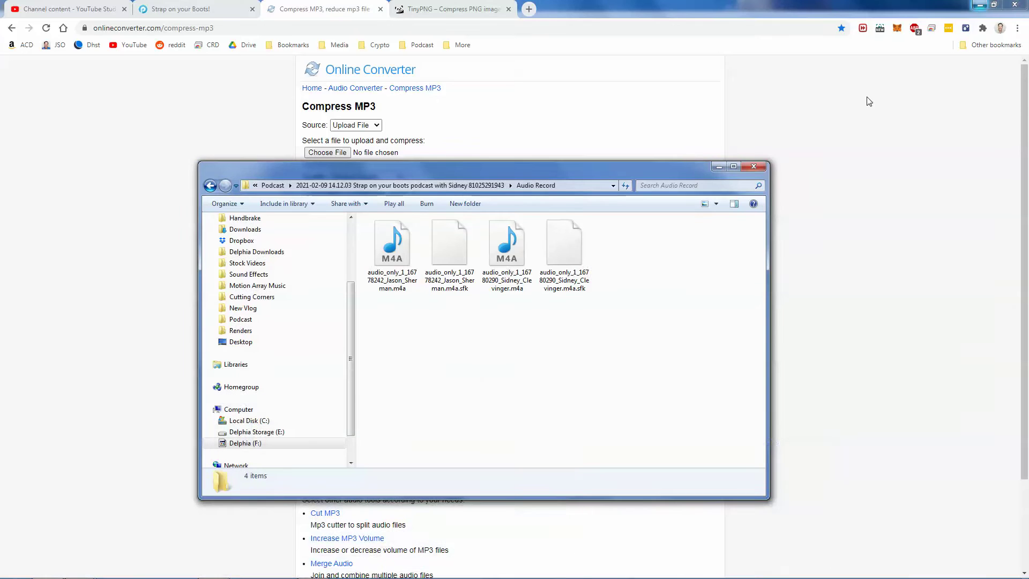
- Switch to Audacity and import the rendered interview WAV from the Renders folder
{"action": "left_click", "coordinate": [262, 331]}
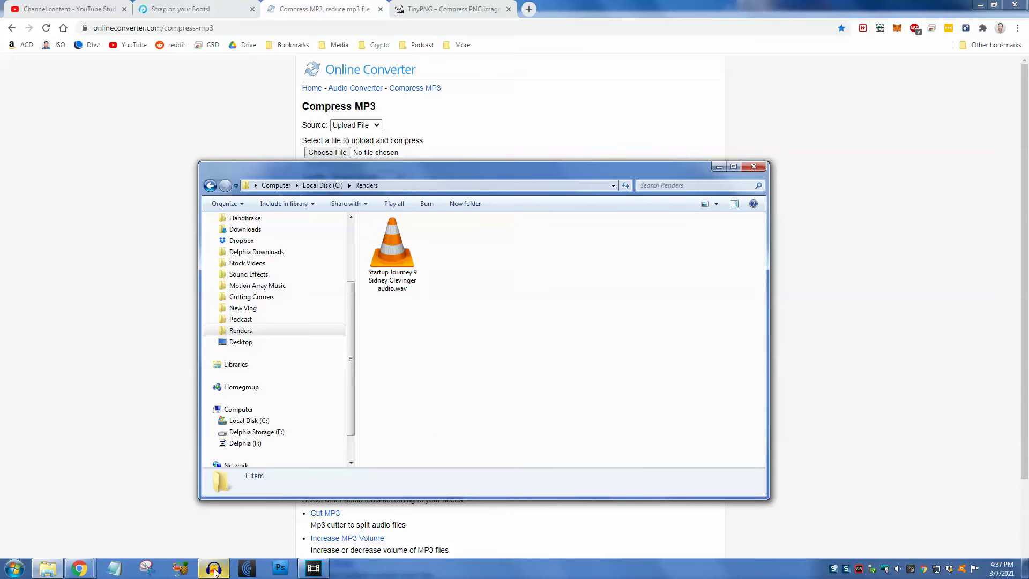
{"action": "left_click", "coordinate": [215, 570]}
{"action": "key", "text": "alt+Tab"}
{"action": "left_click_drag", "start_coordinate": [392, 246], "coordinate": [76, 202]}
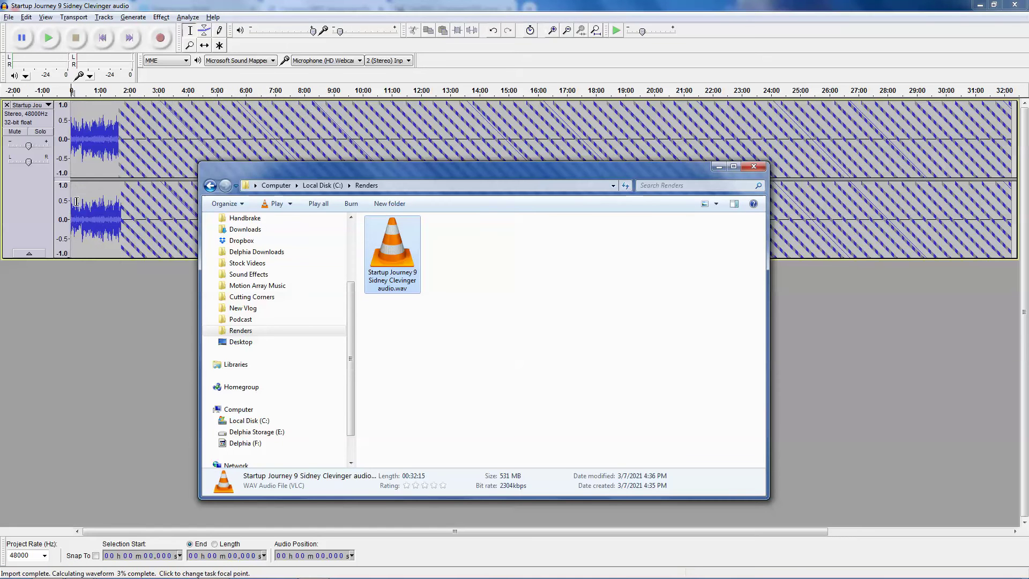
- Listen to the imported interview audio from about 1:40, 6:30 and 10:00 to check its sound
{"action": "left_click", "coordinate": [120, 214]}
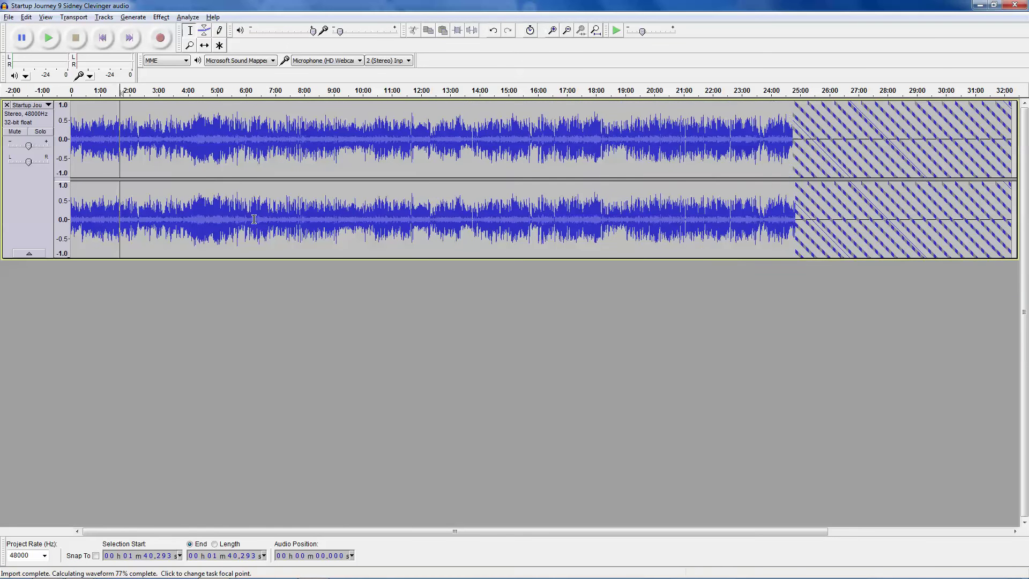
{"action": "key", "text": "space"}
{"action": "left_click", "coordinate": [207, 155]}
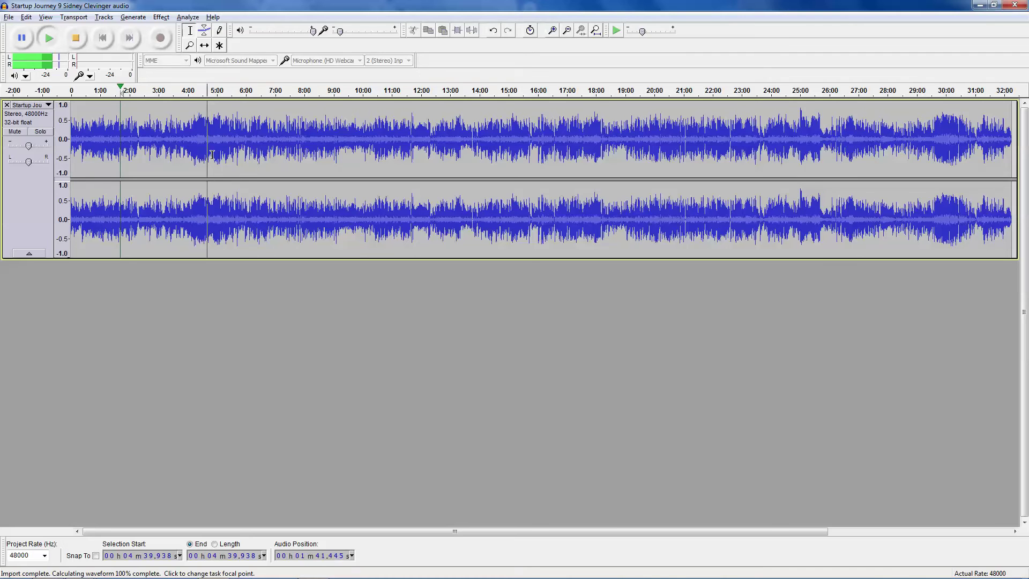
{"action": "left_click", "coordinate": [259, 90]}
{"action": "left_click", "coordinate": [298, 152]}
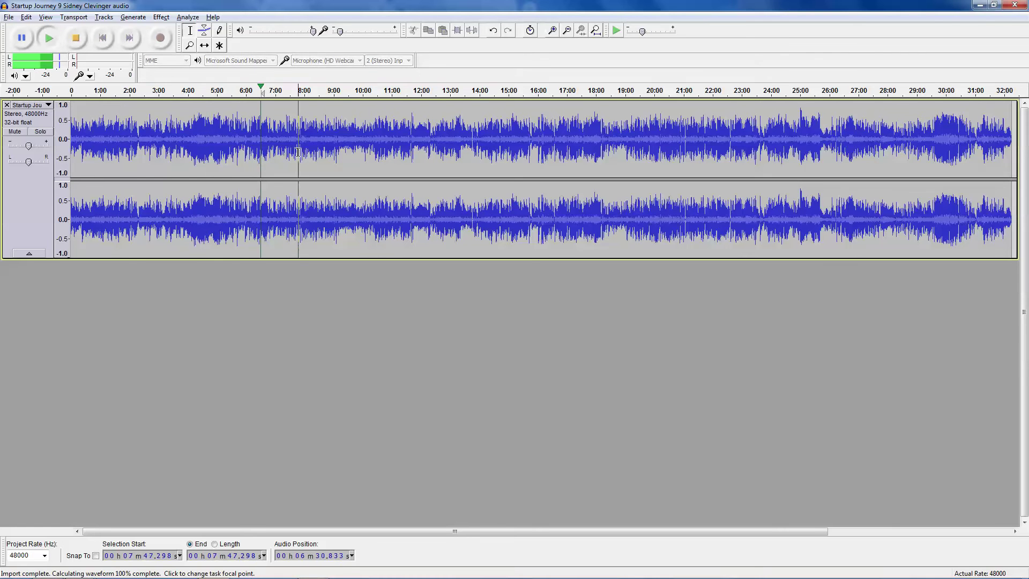
{"action": "left_click", "coordinate": [362, 90]}
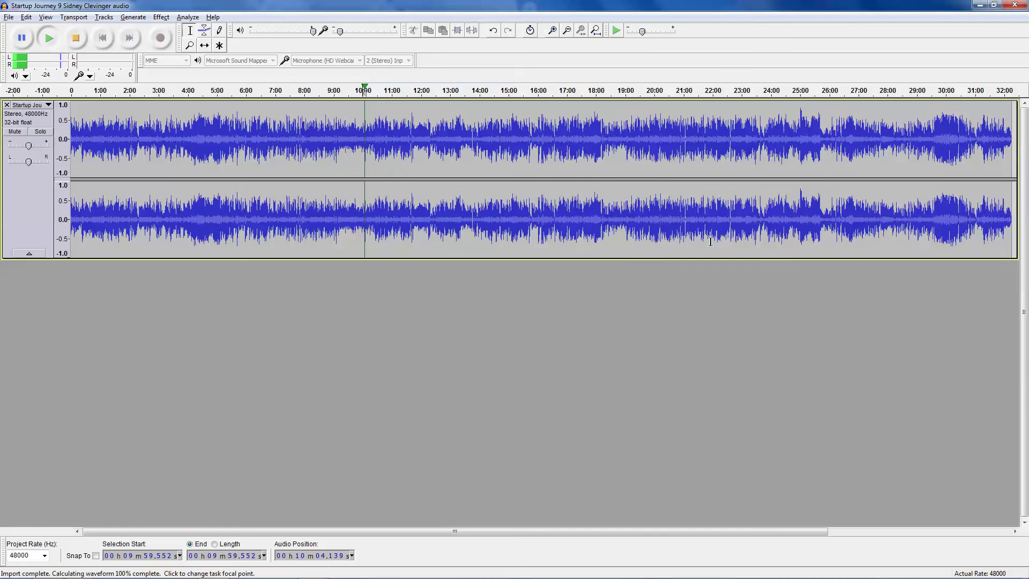
{"action": "key", "text": "space"}
- Import "short intro with music.wav" from the Podcast folder's intro vocals subfolder onto a new track below the interview
{"action": "mouse_move", "coordinate": [205, 563]}
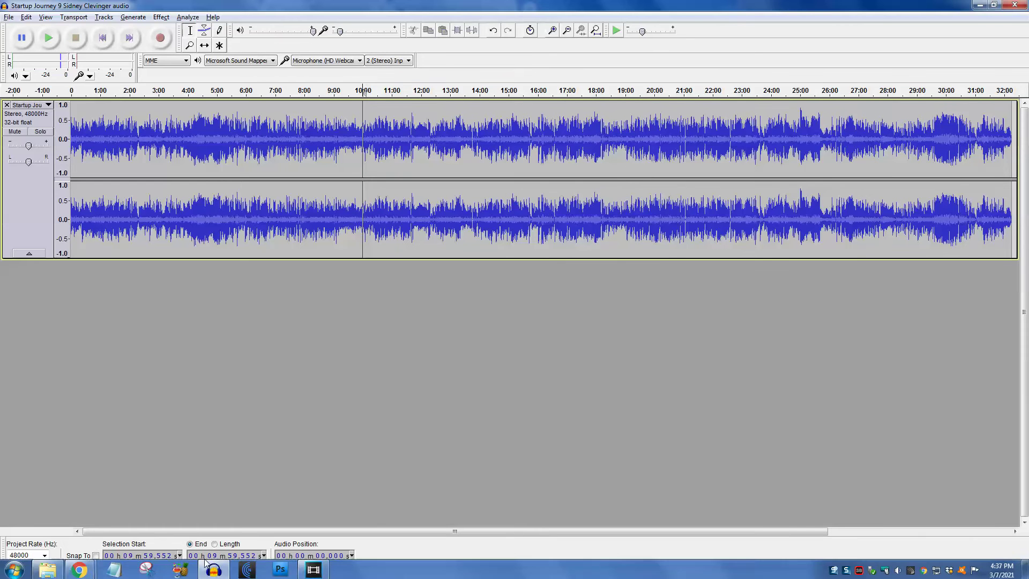
{"action": "left_click", "coordinate": [47, 569]}
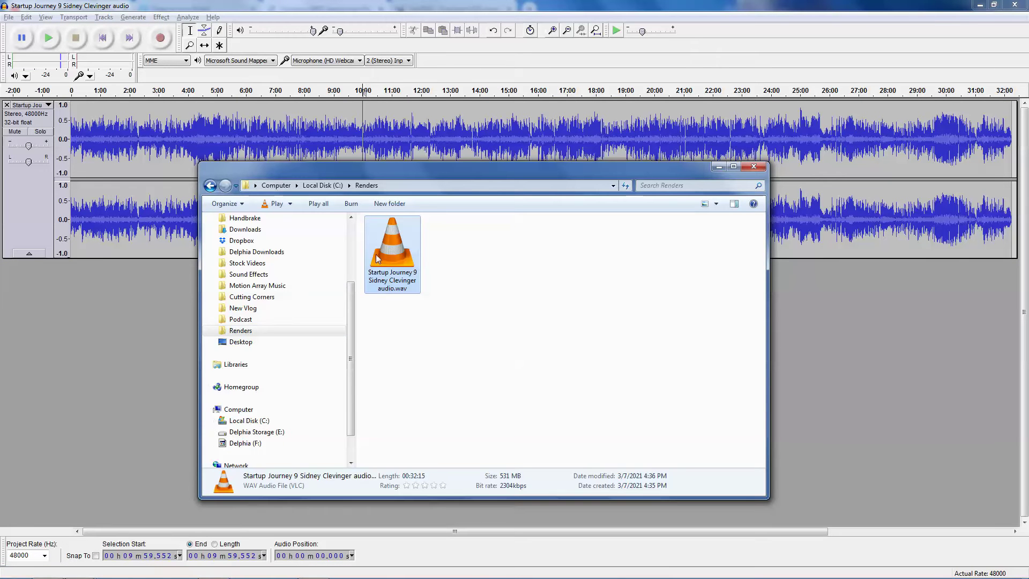
{"action": "left_click", "coordinate": [254, 322]}
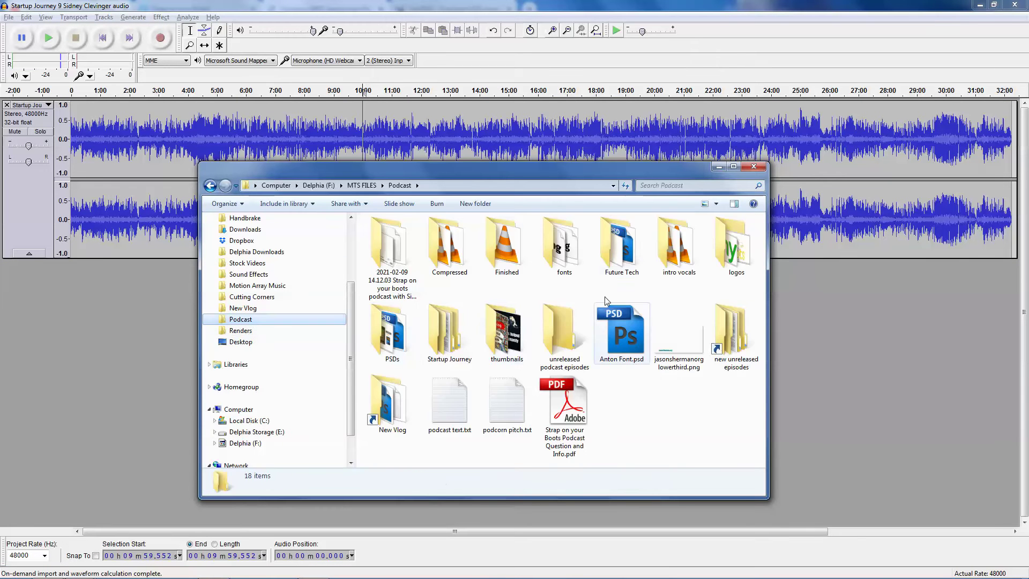
{"action": "double_click", "coordinate": [676, 251]}
{"action": "left_click_drag", "start_coordinate": [601, 293], "coordinate": [481, 217]}
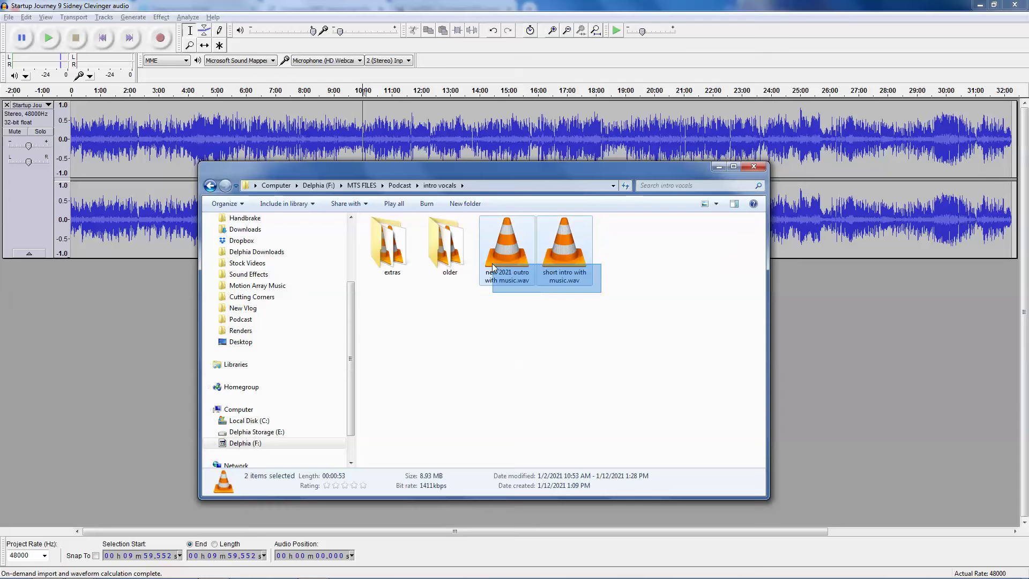
{"action": "left_click", "coordinate": [534, 338]}
{"action": "left_click", "coordinate": [553, 268]}
{"action": "left_click_drag", "start_coordinate": [553, 268], "coordinate": [78, 302]}
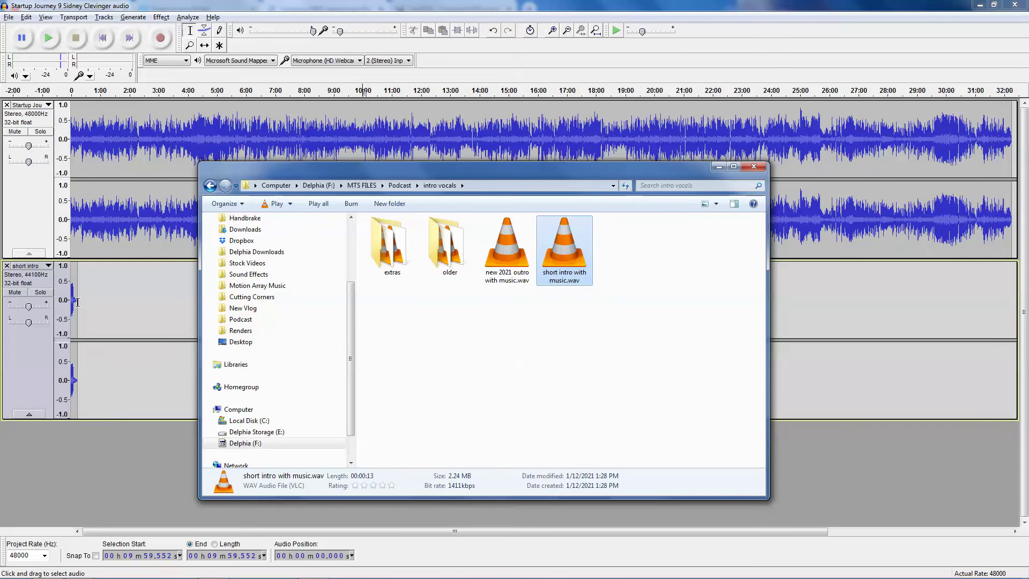
- Cut the whole interview clip and paste it back on its own track starting at about 5 seconds, after the intro vocals
{"action": "double_click", "coordinate": [88, 221]}
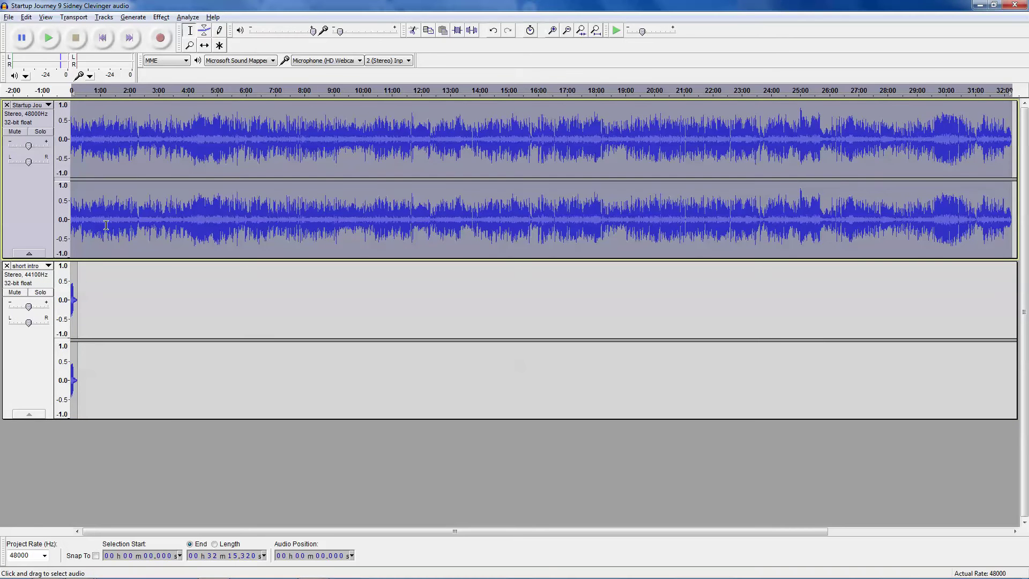
{"action": "key", "text": "Delete"}
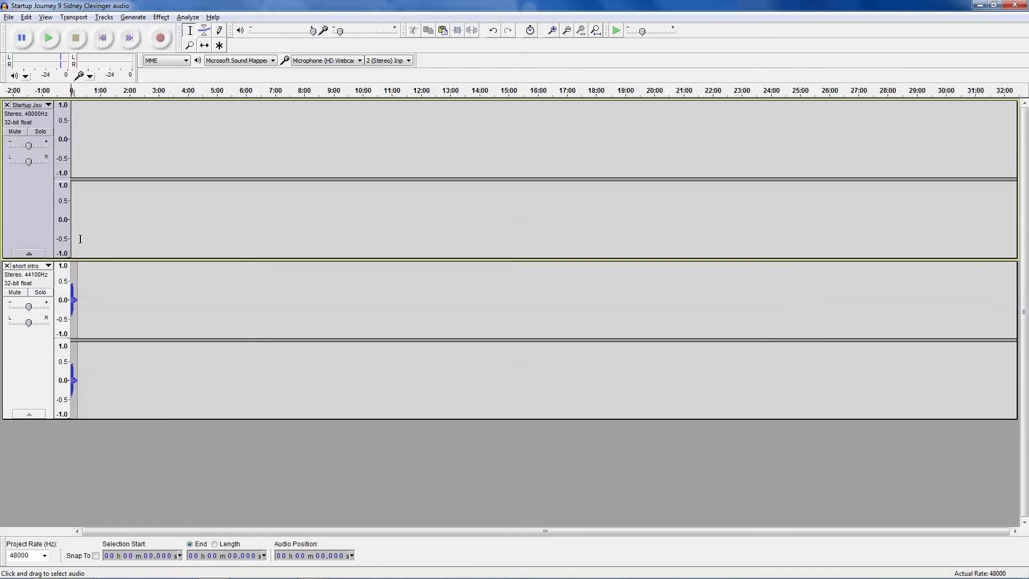
{"action": "key", "text": "ctrl+f"}
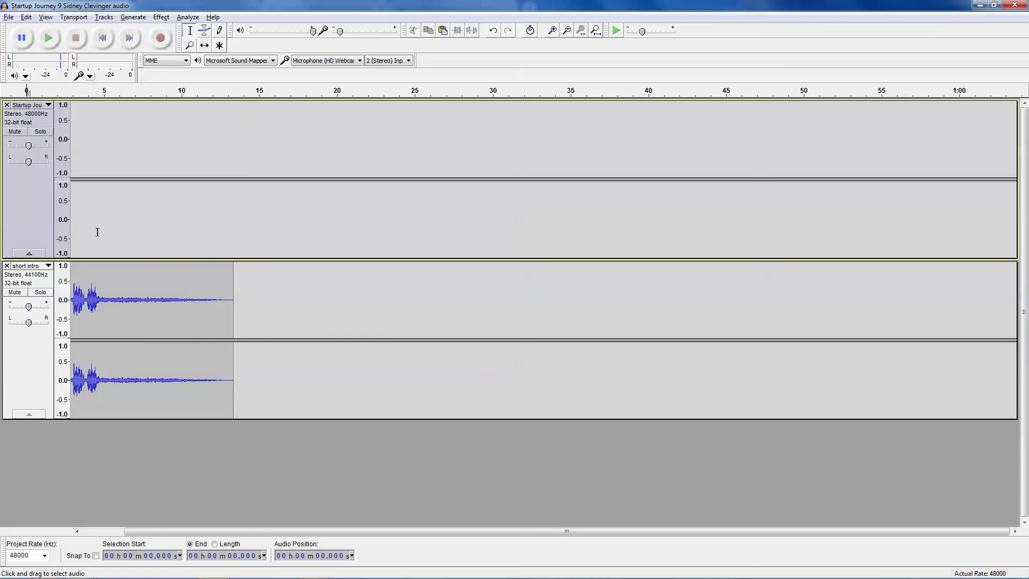
{"action": "left_click", "coordinate": [100, 231]}
{"action": "left_click", "coordinate": [103, 230]}
{"action": "key", "text": "ctrl+v"}
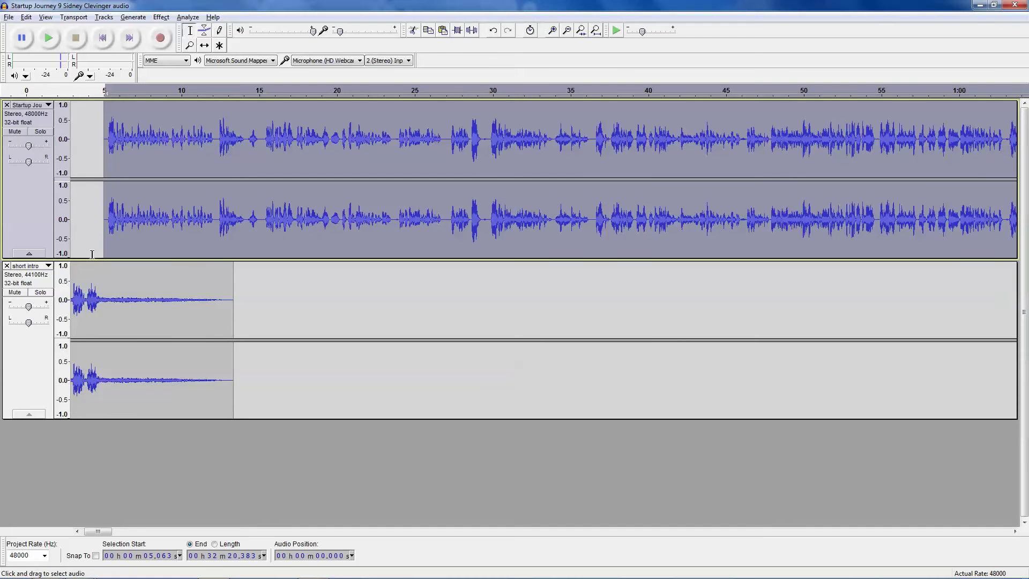
{"action": "key", "text": "ctrl+3"}
{"action": "key", "text": "ctrl+3"}
{"action": "key", "text": "Home"}
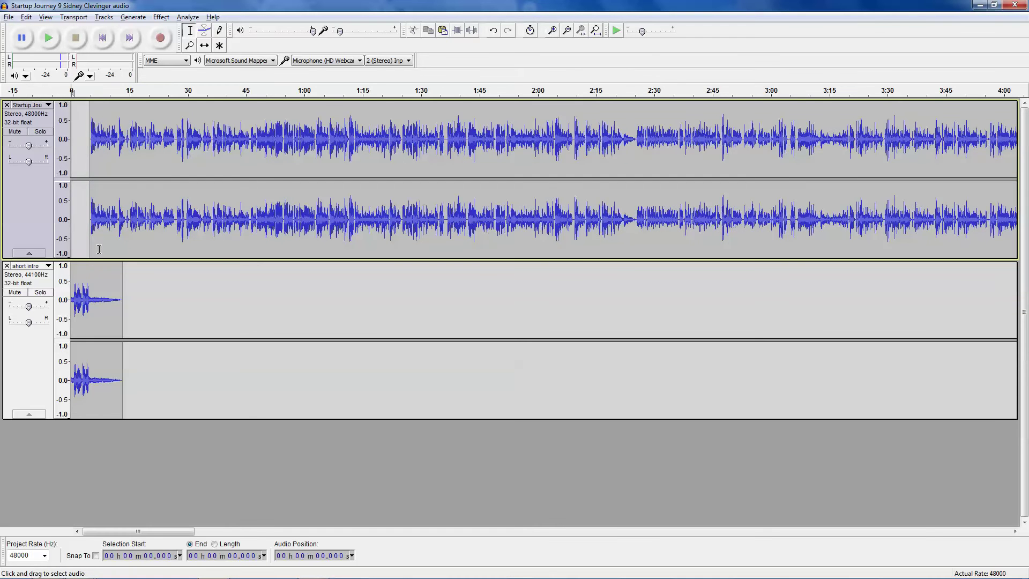
- Play the opening to check how the intro vocals lead into the interview at about 5 seconds
{"action": "key", "text": "space"}
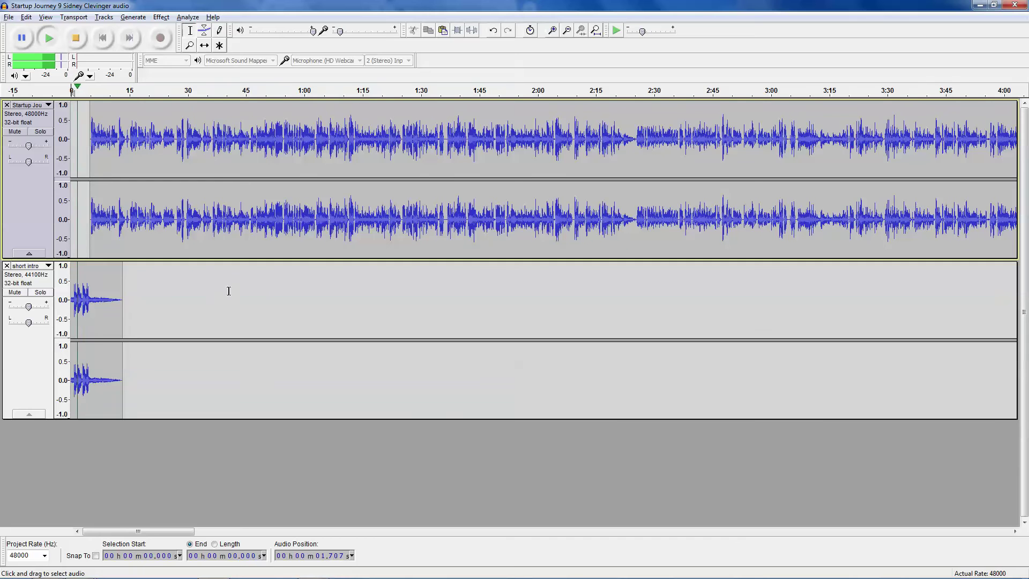
{"action": "key", "text": "ctrl+1"}
{"action": "key", "text": "ctrl+1"}
{"action": "key", "text": "ctrl+1"}
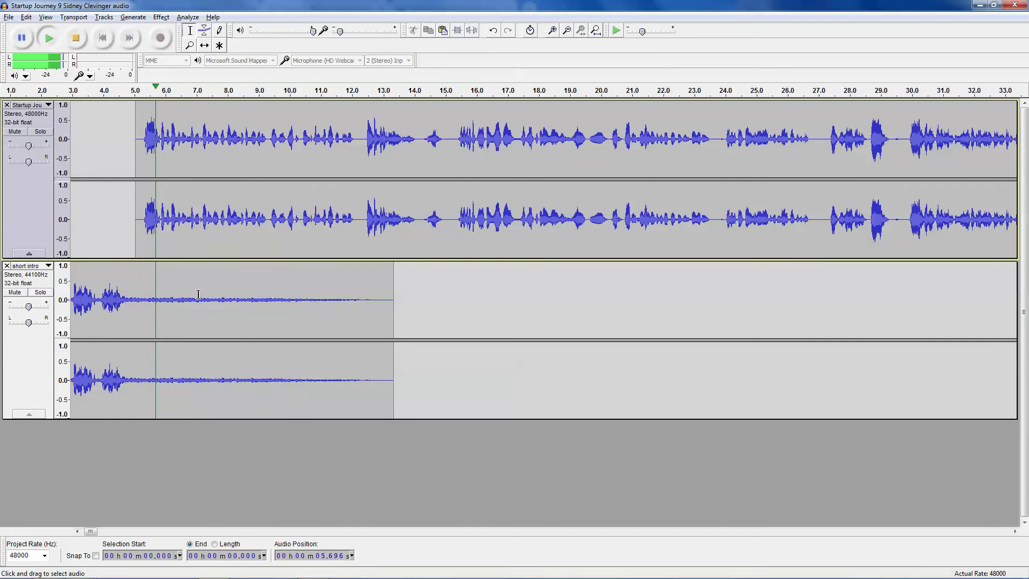
{"action": "key", "text": "space"}
- Import "new 2021 outro with music.wav" from the intro vocals folder onto a new track below the intro
{"action": "key", "text": "ctrl+f"}
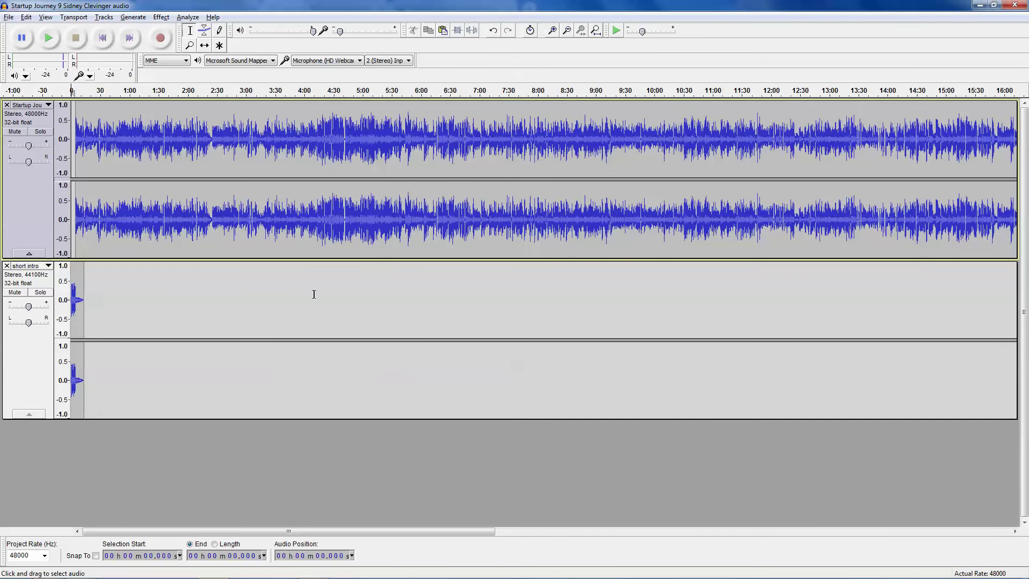
{"action": "key", "text": "ctrl+3"}
{"action": "key", "text": "alt+Tab"}
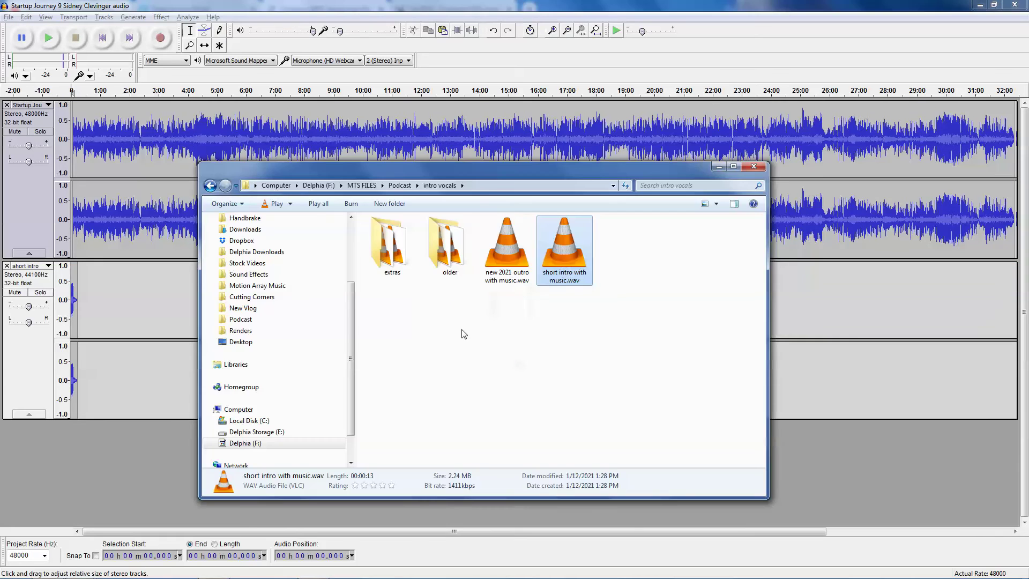
{"action": "left_click_drag", "start_coordinate": [507, 247], "coordinate": [275, 438]}
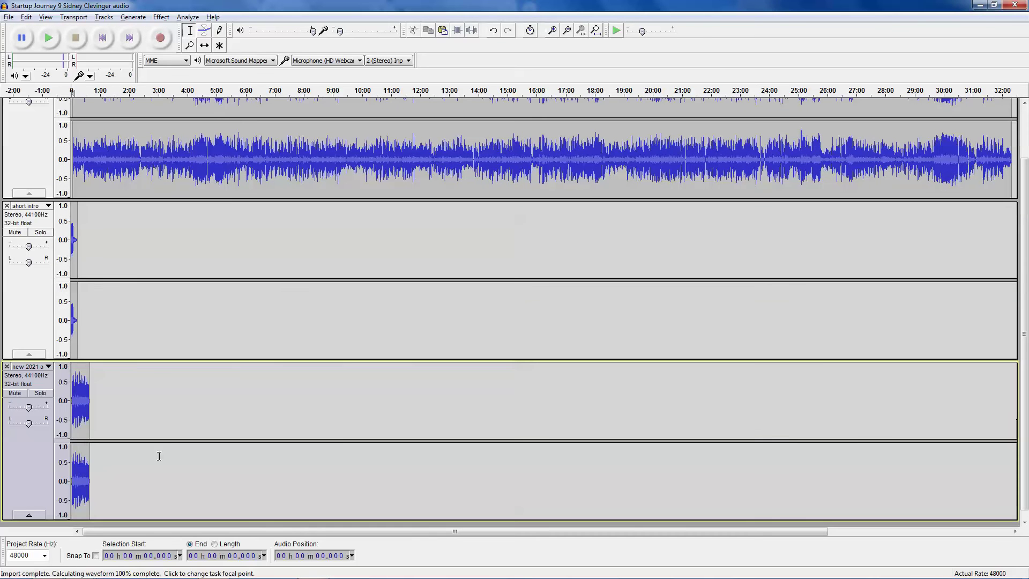
- Cut the outro clip from the start of its track and paste it near the interview's end at about 32:17
{"action": "double_click", "coordinate": [84, 461]}
{"action": "key", "text": "Delete"}
{"action": "key", "text": "ctrl+3"}
{"action": "key", "text": "ctrl+3"}
{"action": "key", "text": "ctrl+3"}
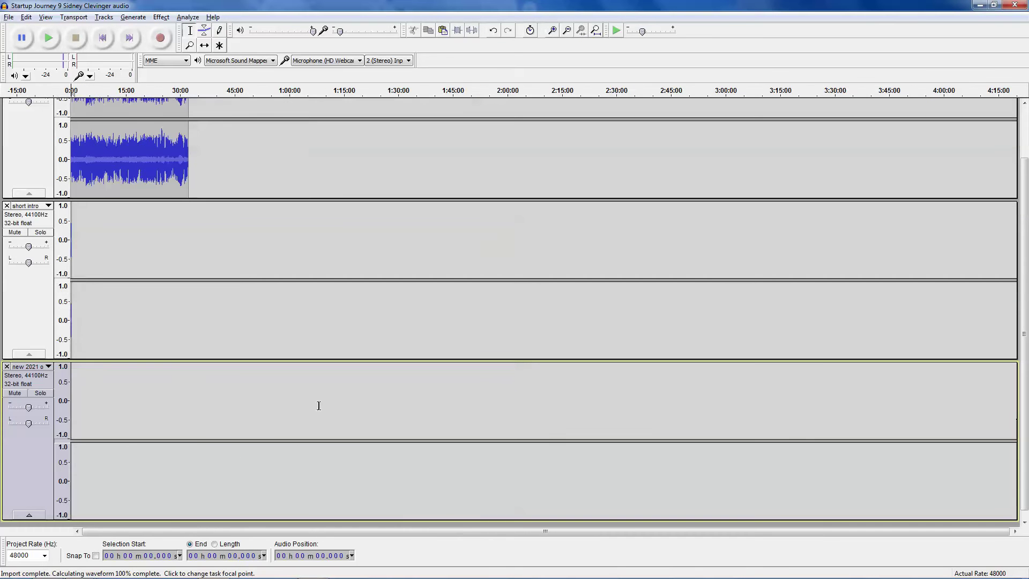
{"action": "left_click", "coordinate": [181, 401]}
{"action": "scroll", "coordinate": [198, 402], "scroll_direction": "up", "scroll_amount": 4}
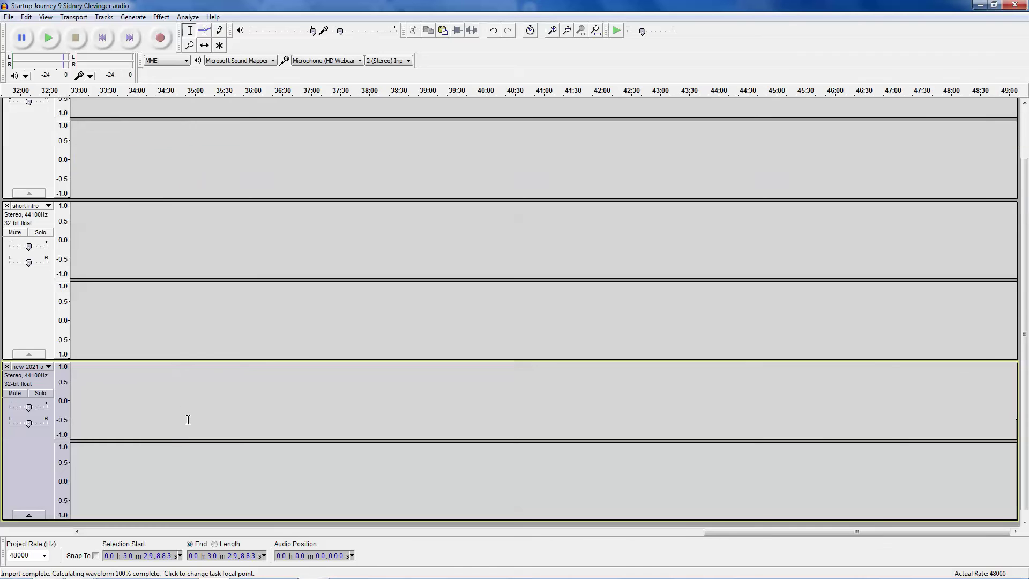
{"action": "scroll", "coordinate": [188, 419], "scroll_direction": "left", "scroll_amount": 5}
{"action": "scroll", "coordinate": [926, 424], "scroll_direction": "down", "scroll_amount": 1}
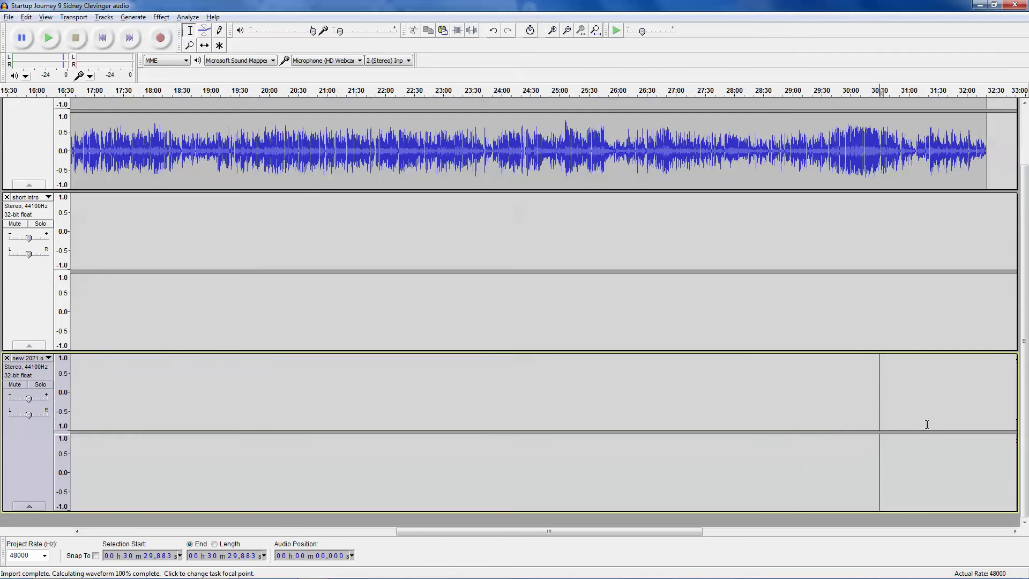
{"action": "left_click", "coordinate": [962, 406]}
{"action": "scroll", "coordinate": [964, 404], "scroll_direction": "up", "scroll_amount": 2}
{"action": "scroll", "coordinate": [931, 409], "scroll_direction": "right", "scroll_amount": 1}
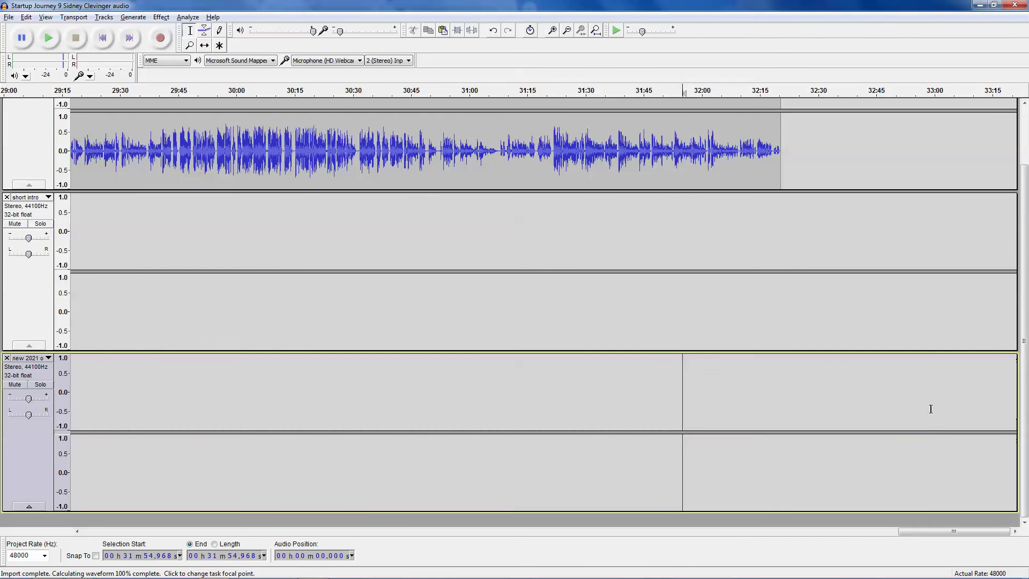
{"action": "left_click", "coordinate": [766, 395]}
{"action": "scroll", "coordinate": [769, 401], "scroll_direction": "up", "scroll_amount": 3}
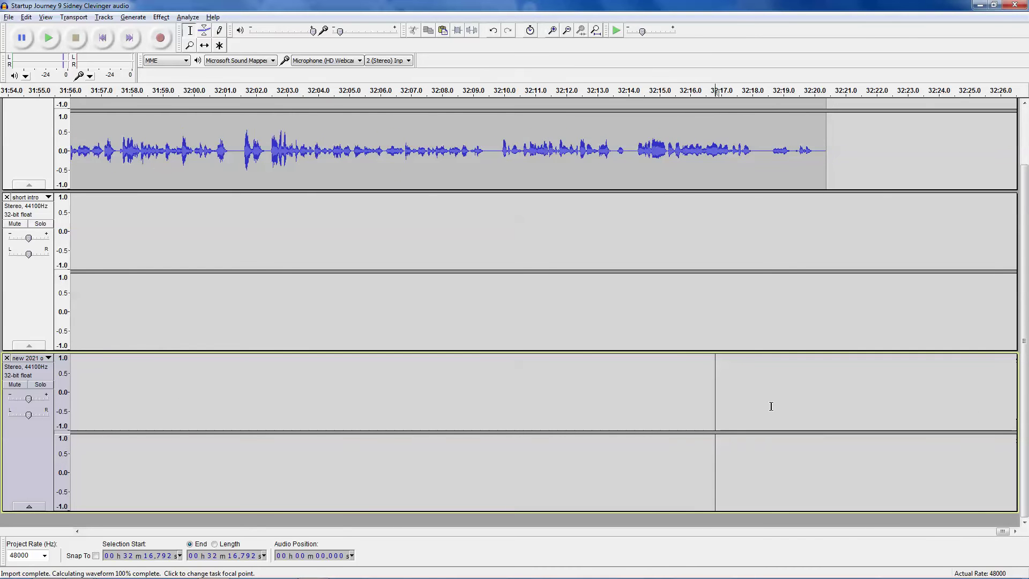
{"action": "left_click", "coordinate": [722, 402]}
{"action": "key", "text": "ctrl+v"}
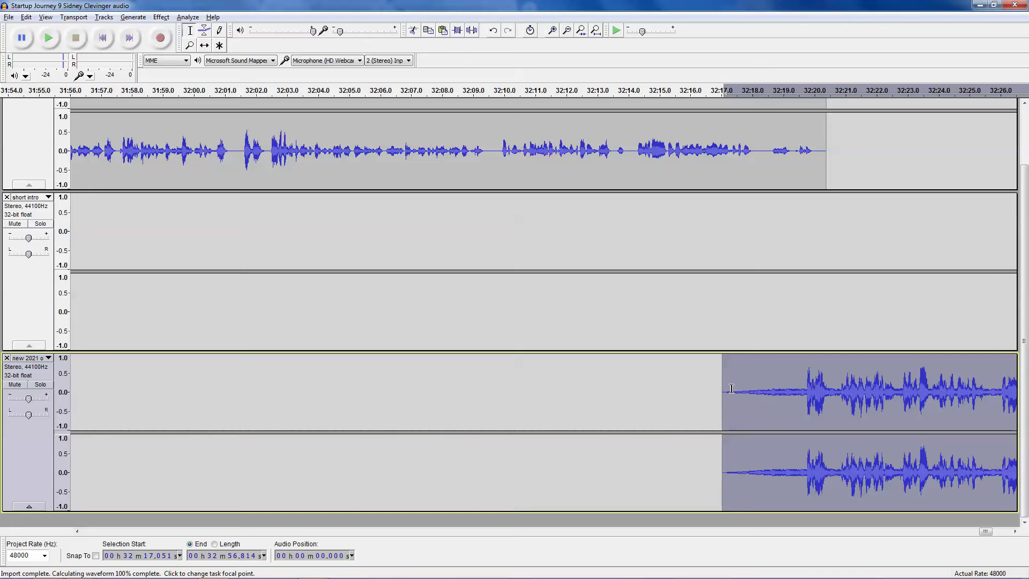
- Undo the outro paste and paste the clip at about 32:17.9, where the last speech ends
{"action": "key", "text": "ctrl+z"}
{"action": "left_click", "coordinate": [748, 398]}
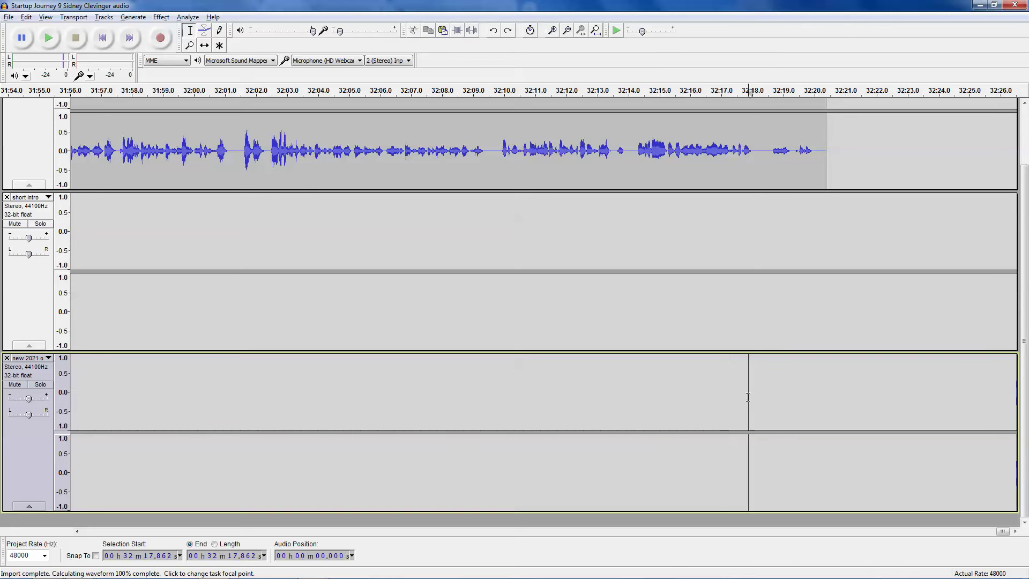
{"action": "key", "text": "ctrl+v"}
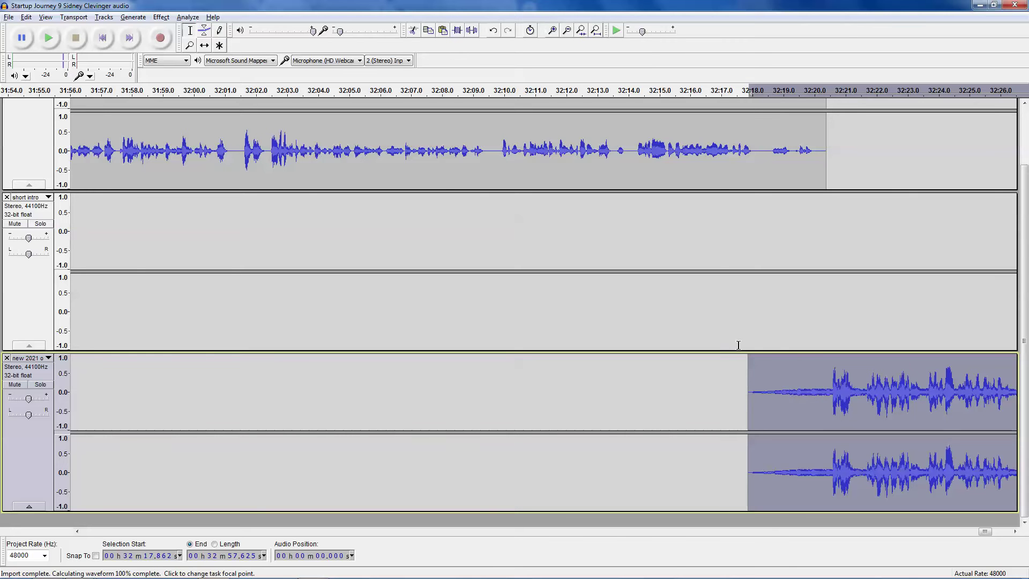
- Listen to the transition from the interview into the outro, starting at about 32:16.6
{"action": "left_click", "coordinate": [709, 410]}
{"action": "key", "text": "space"}
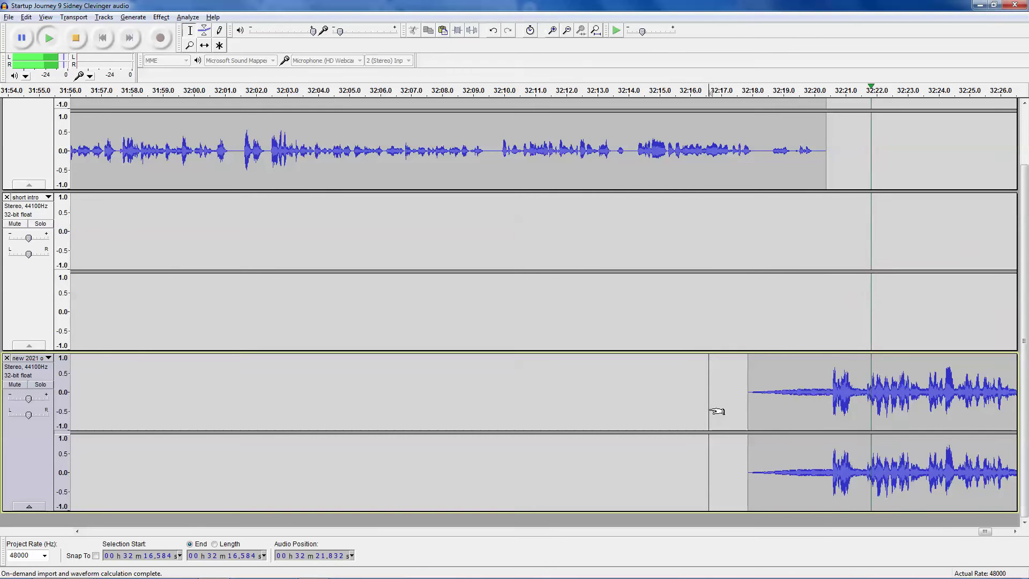
{"action": "key", "text": "space"}
- Delete the leftover tail of the interview clip from about 32:18.4 to its end
{"action": "left_click_drag", "start_coordinate": [766, 150], "coordinate": [840, 150]}
{"action": "scroll", "coordinate": [840, 150], "scroll_direction": "up", "scroll_amount": 3}
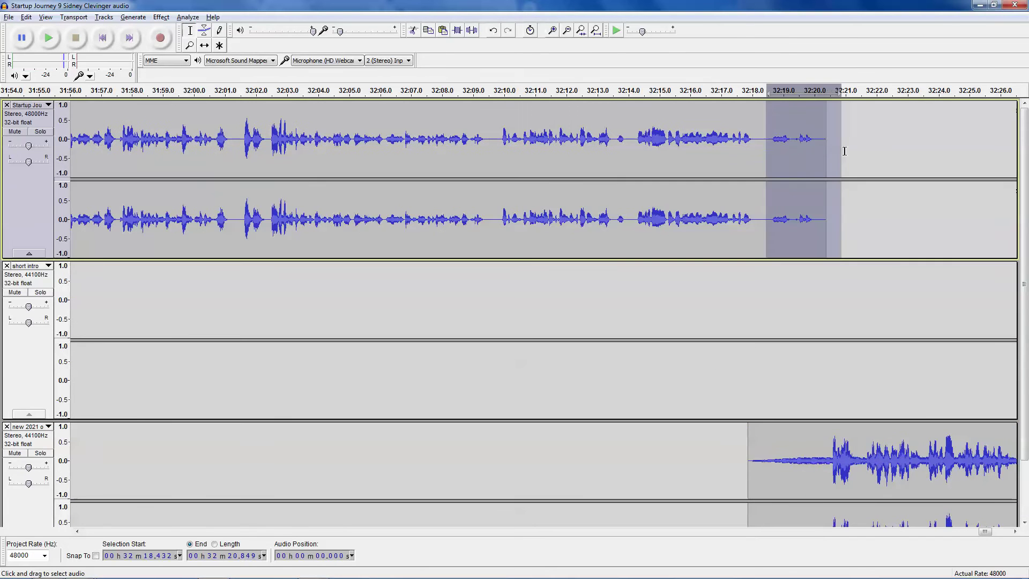
{"action": "key", "text": "Delete"}
- Cut the outro clip and paste it earlier on its own track, starting at about 32:16.3
{"action": "scroll", "coordinate": [773, 485], "scroll_direction": "down", "scroll_amount": 3}
{"action": "double_click", "coordinate": [773, 483]}
{"action": "key", "text": "Delete"}
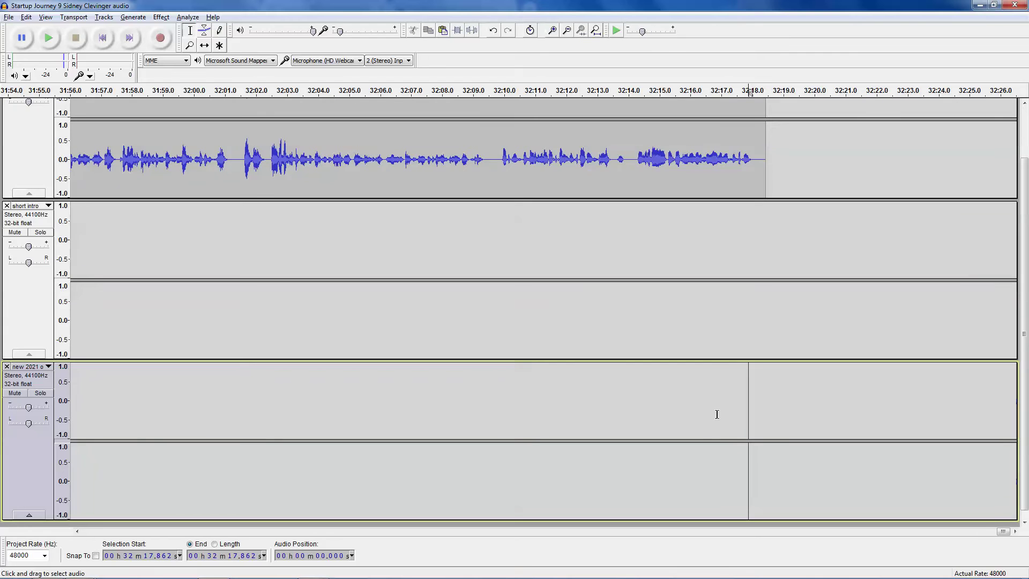
{"action": "left_click", "coordinate": [700, 403]}
{"action": "key", "text": "ctrl+v"}
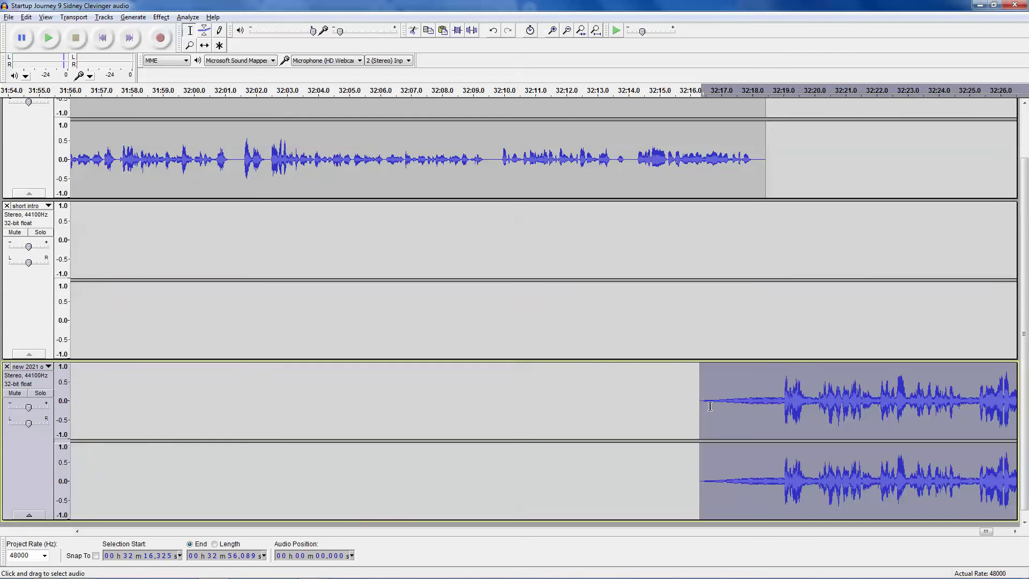
- Lower the outro track's gain to about -6 dB and play the transition from about 32:14
{"action": "left_click_drag", "start_coordinate": [30, 407], "coordinate": [25, 408]}
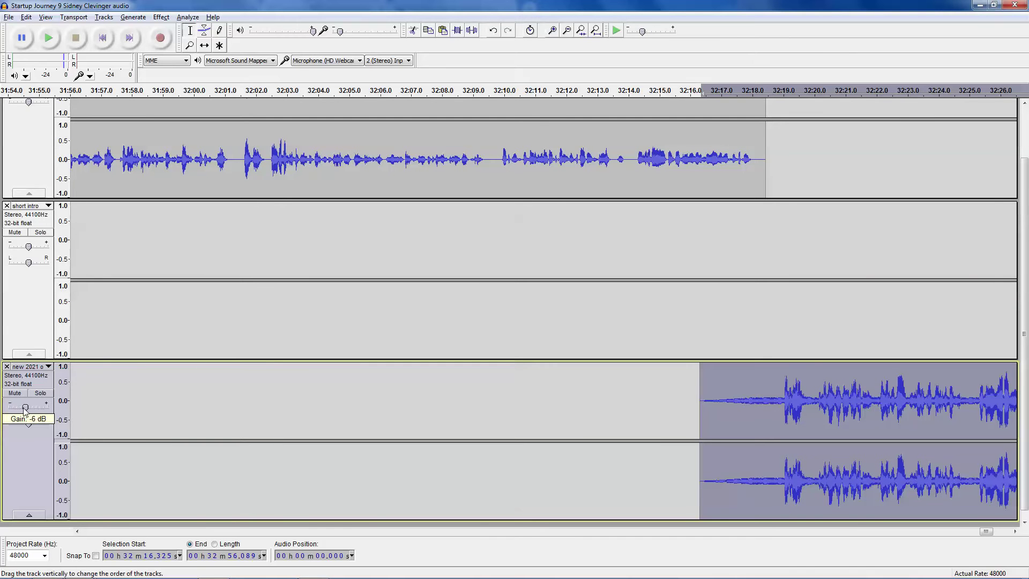
{"action": "left_click", "coordinate": [628, 404]}
{"action": "key", "text": "space"}
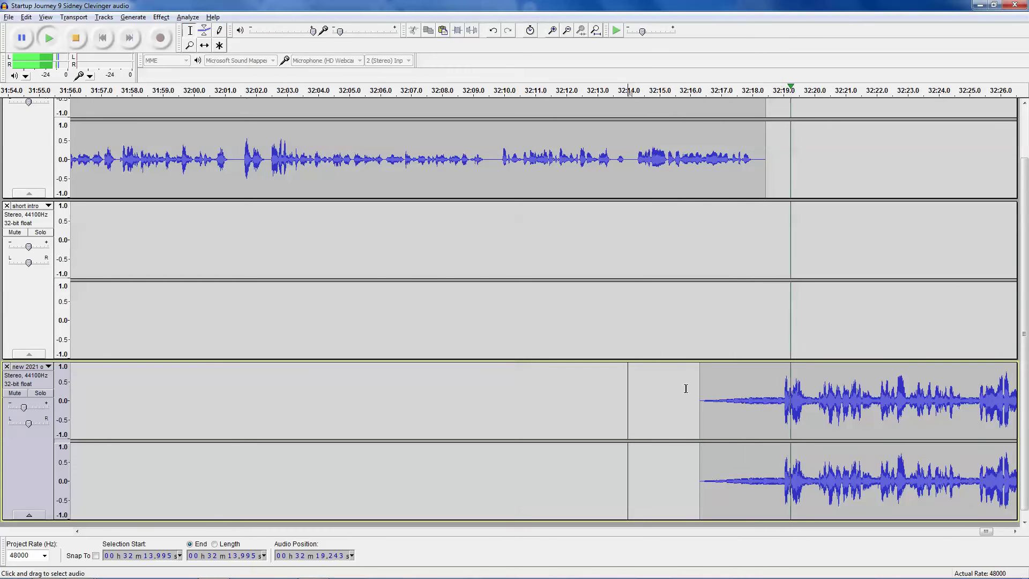
{"action": "key", "text": "space"}
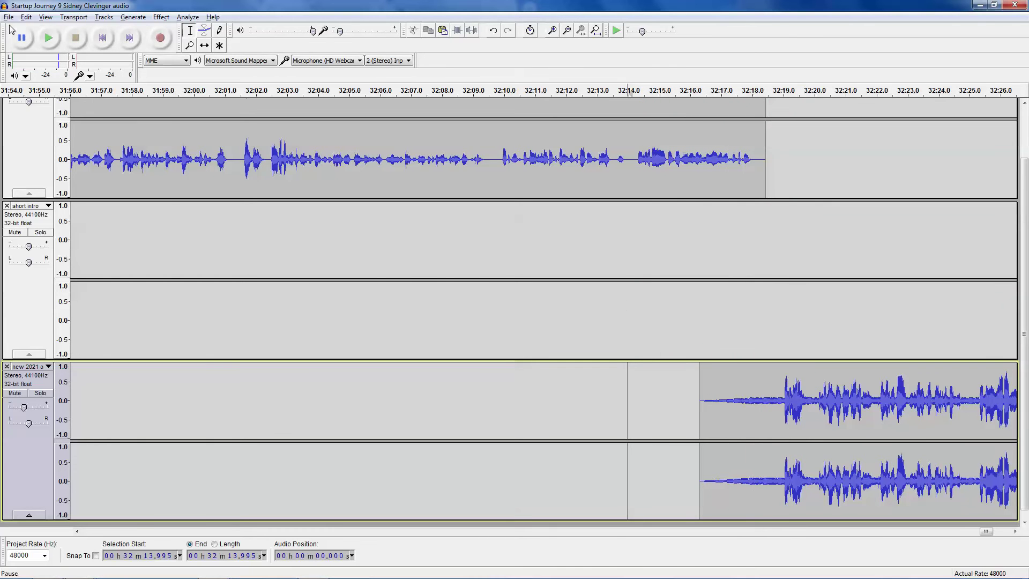
- Start exporting the project as an MP3 file with a constant bit rate of 96 kbps and joint stereo
{"action": "left_click", "coordinate": [8, 17]}
{"action": "left_click", "coordinate": [29, 165]}
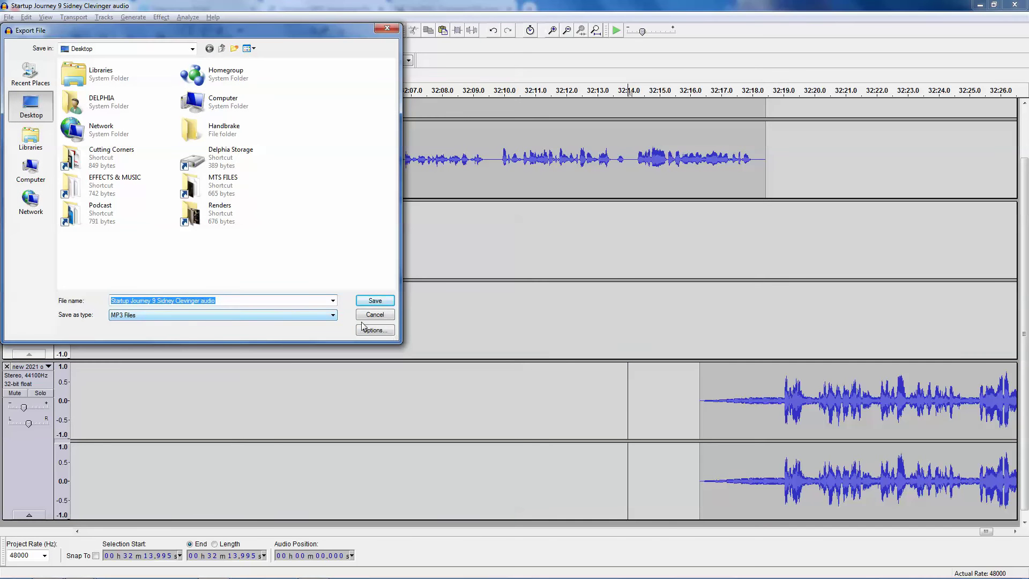
{"action": "left_click", "coordinate": [375, 331]}
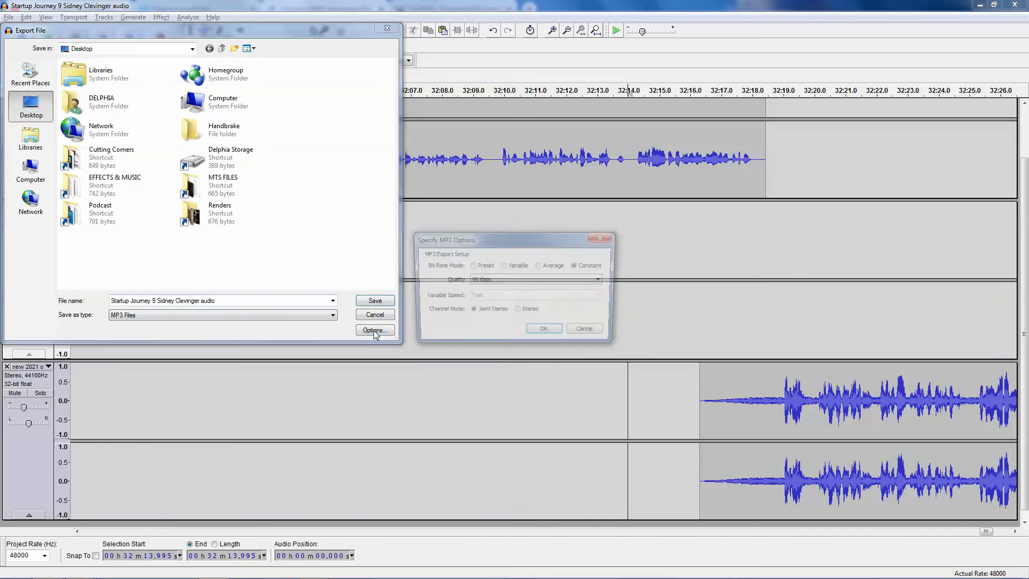
{"action": "left_click", "coordinate": [490, 280]}
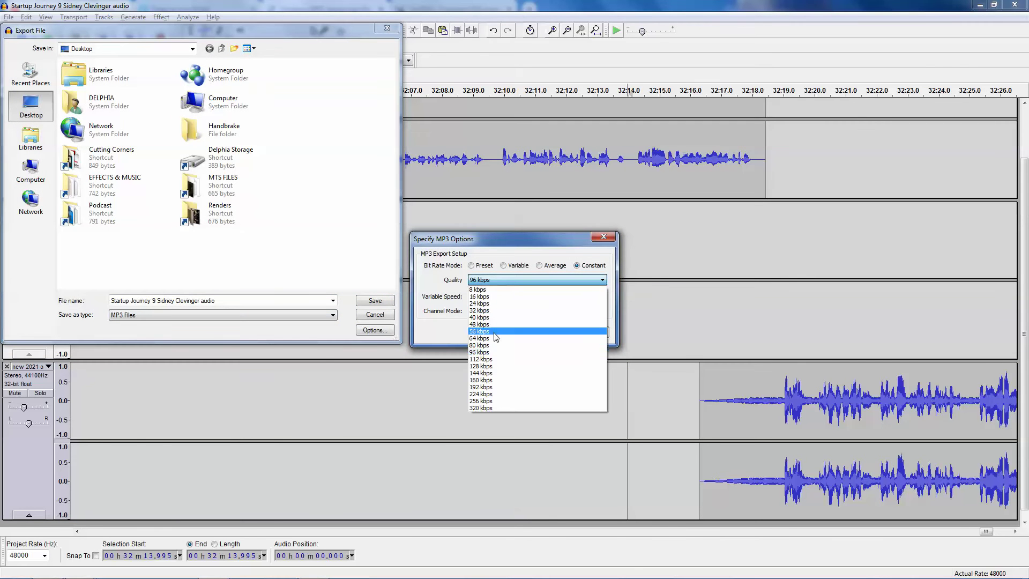
{"action": "left_click", "coordinate": [488, 352]}
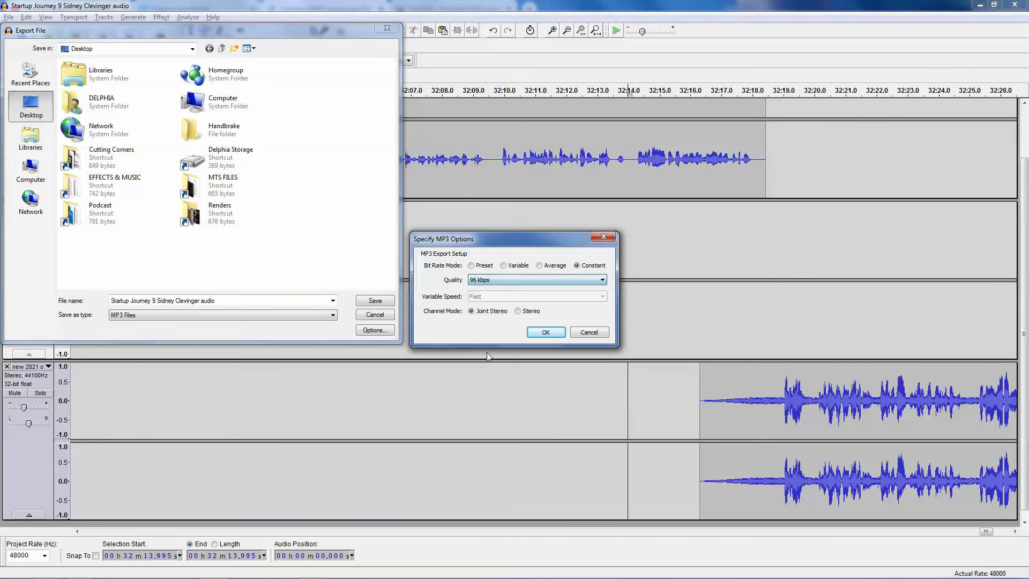
{"action": "left_click", "coordinate": [545, 332]}
- Replace "audio" with "podcast" in the export file name and save the MP3 to the Desktop with blank metadata
{"action": "left_click", "coordinate": [266, 300]}
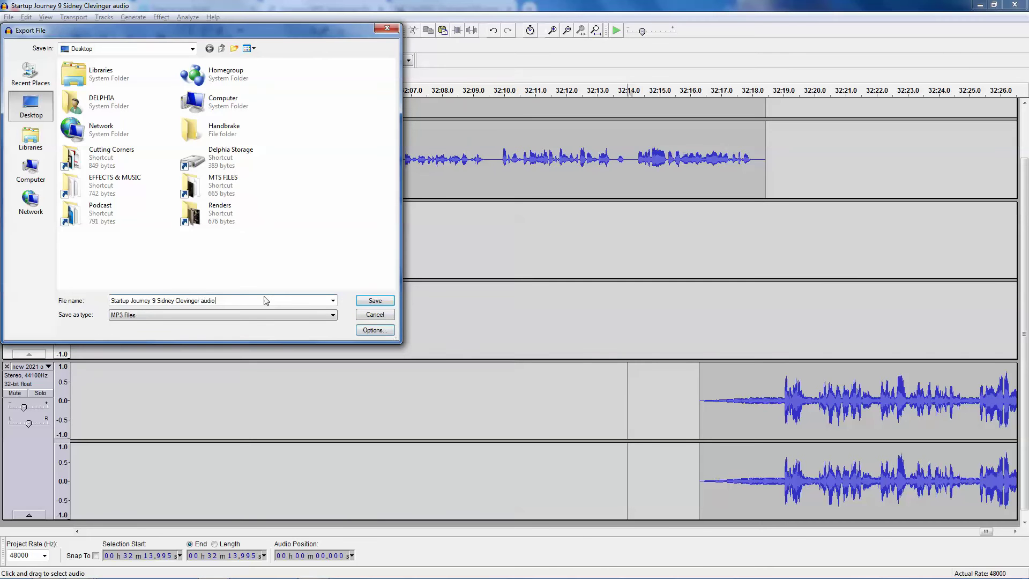
{"action": "type", "text": "podcast"}
{"action": "left_click", "coordinate": [376, 300]}
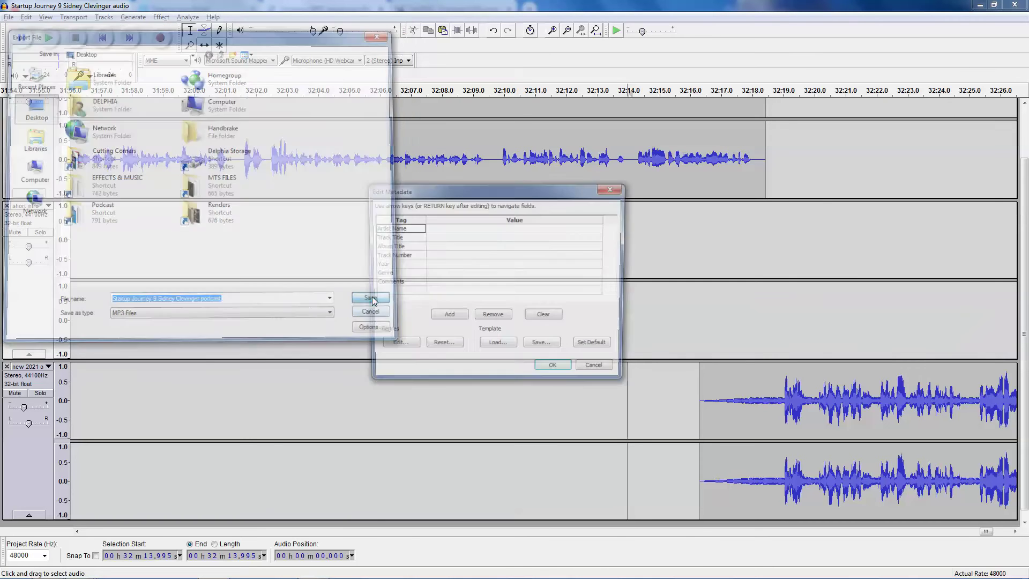
{"action": "left_click", "coordinate": [542, 368]}
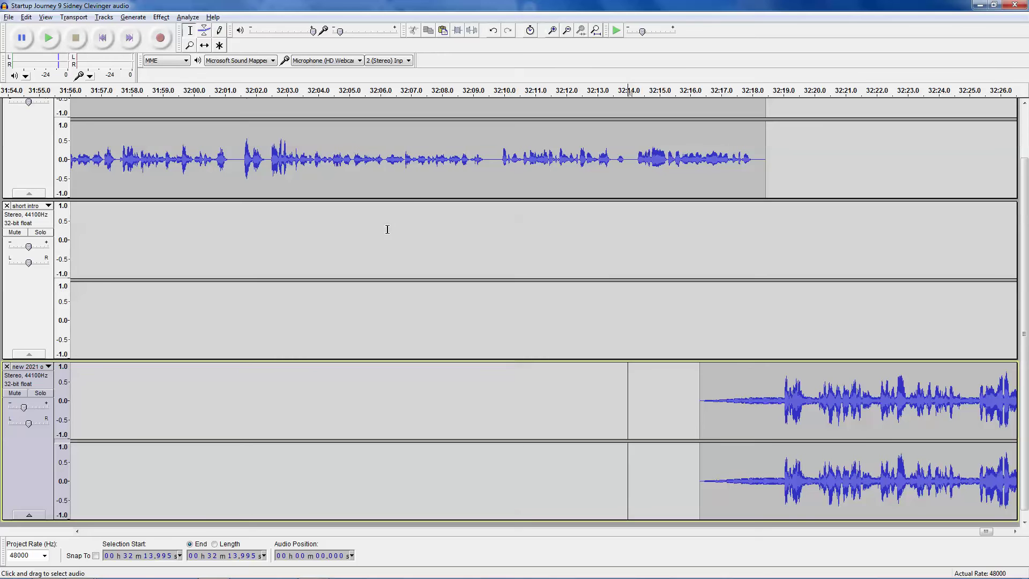
- Close the Audacity project and select the exported podcast MP3 in the Desktop folder
{"action": "left_click", "coordinate": [1014, 5]}
{"action": "left_click", "coordinate": [536, 330]}
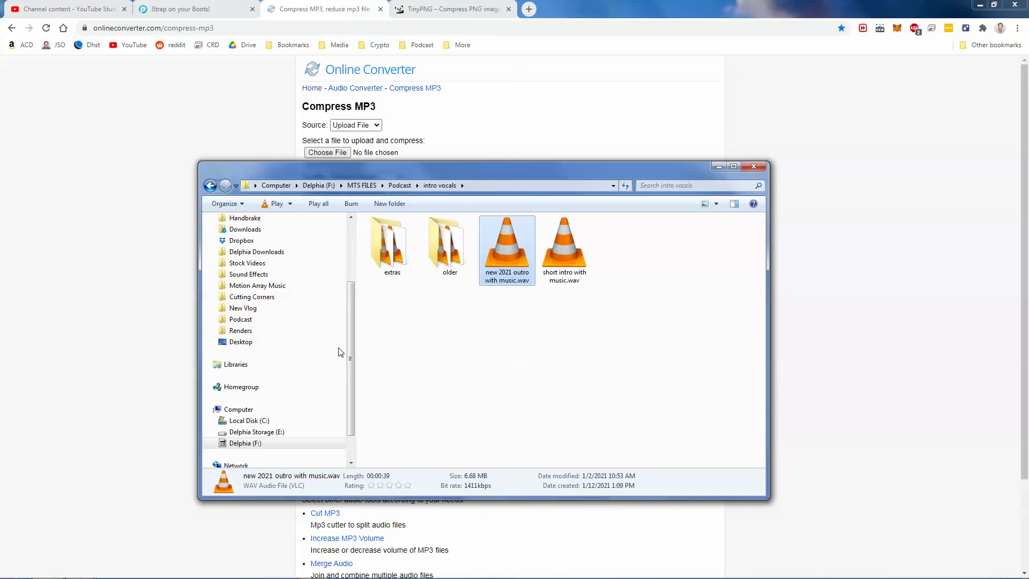
{"action": "left_click", "coordinate": [241, 342]}
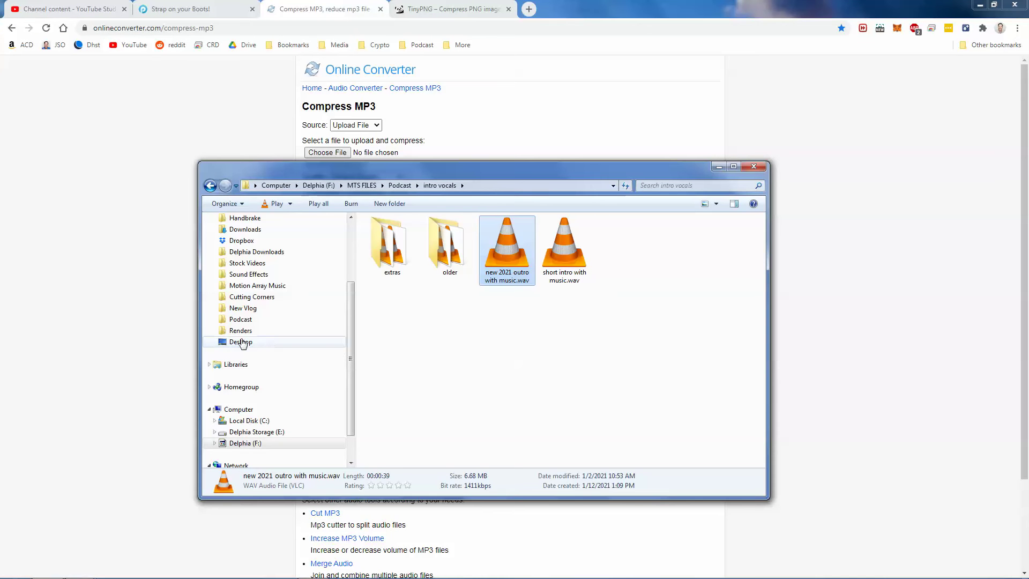
{"action": "scroll", "coordinate": [536, 375], "scroll_direction": "down", "scroll_amount": 4}
{"action": "left_click", "coordinate": [410, 393]}
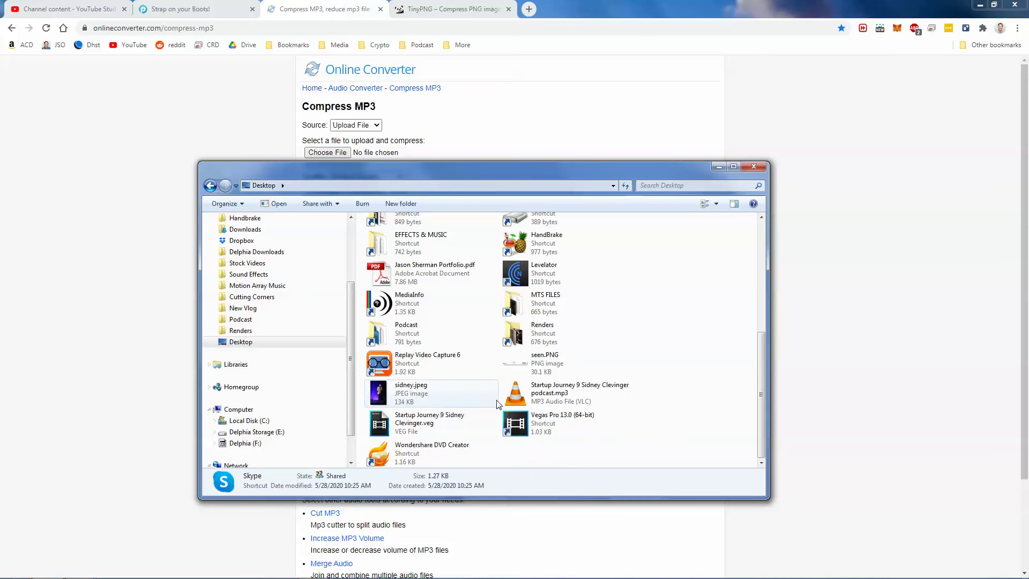
{"action": "left_click", "coordinate": [563, 393]}
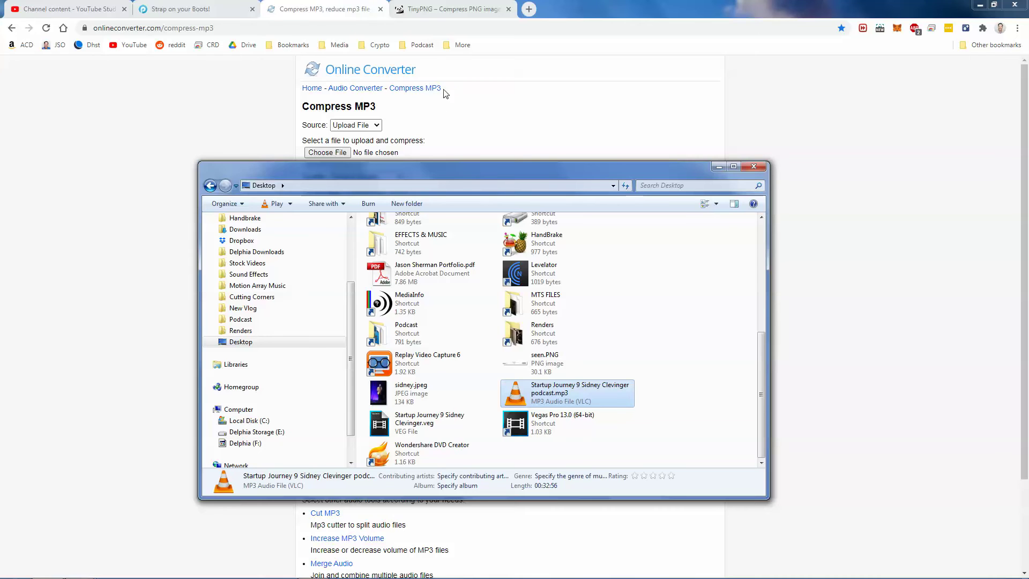
- On Online Converter's Compress MP3 page, choose the podcast MP3 from the Desktop and start compressing it at Default Quality
{"action": "left_click", "coordinate": [509, 107]}
{"action": "left_click", "coordinate": [316, 152]}
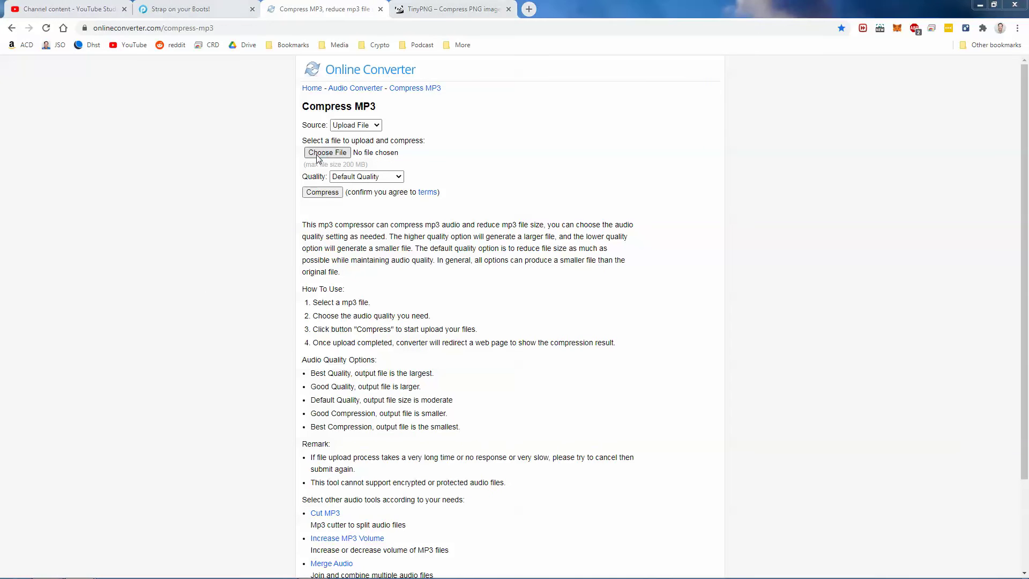
{"action": "left_click", "coordinate": [56, 276]}
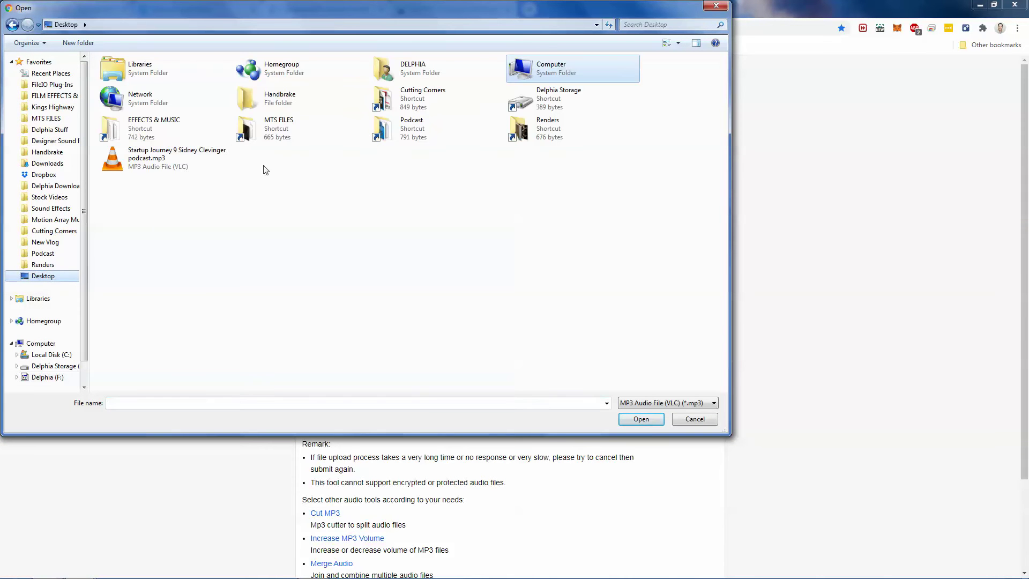
{"action": "double_click", "coordinate": [160, 163]}
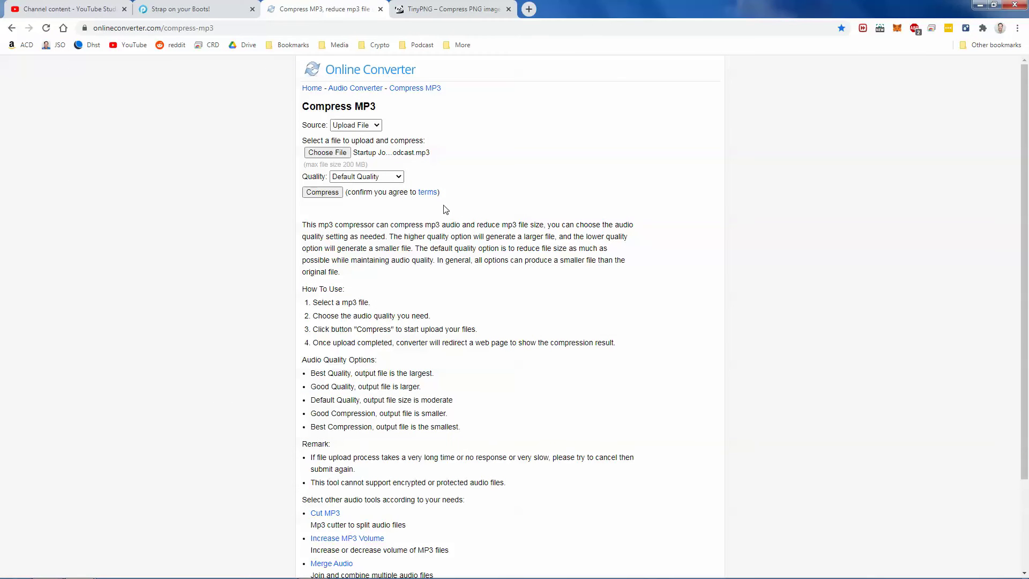
{"action": "left_click", "coordinate": [322, 192]}
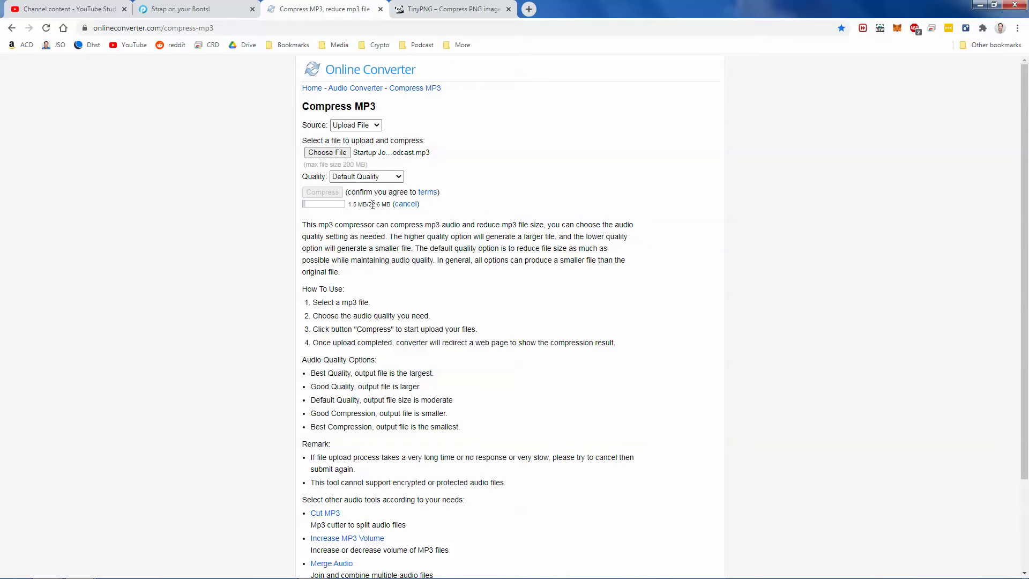
- Switch to Podomatic and review the podcast's management dashboard, including the overview and latest episodes
{"action": "left_click", "coordinate": [177, 8]}
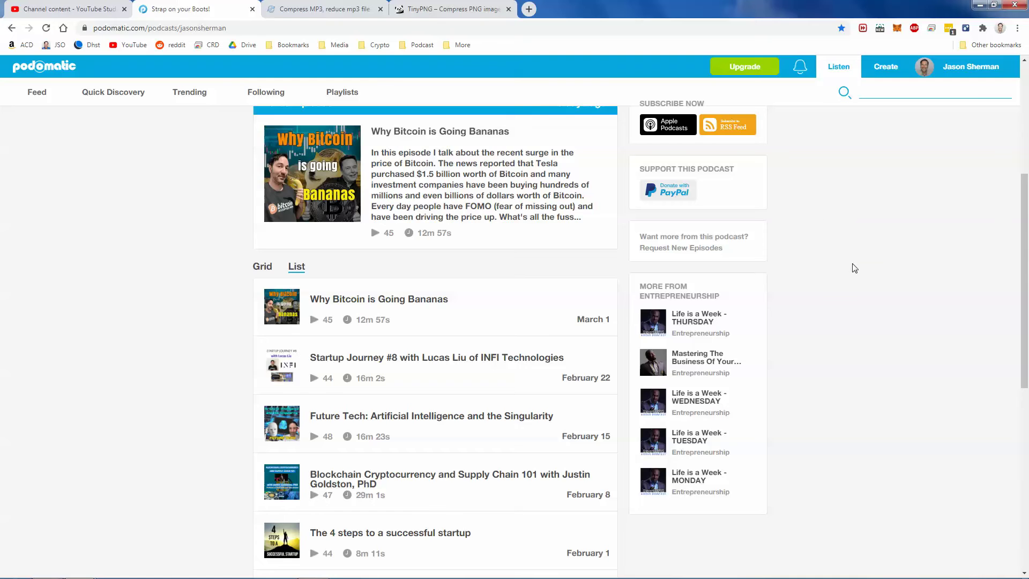
{"action": "scroll", "coordinate": [852, 268], "scroll_direction": "up", "scroll_amount": 5}
{"action": "left_click", "coordinate": [881, 70]}
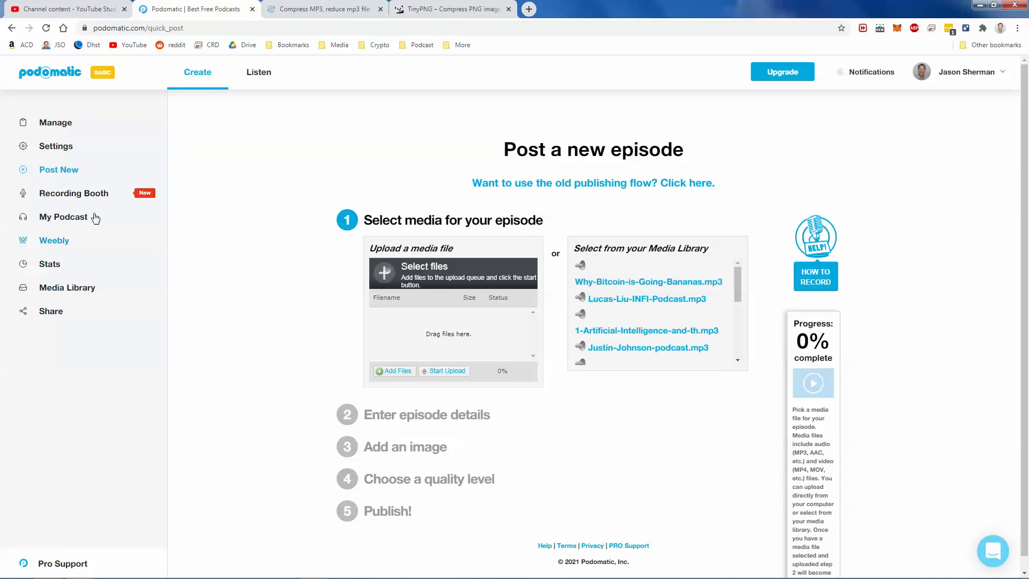
{"action": "left_click", "coordinate": [63, 122]}
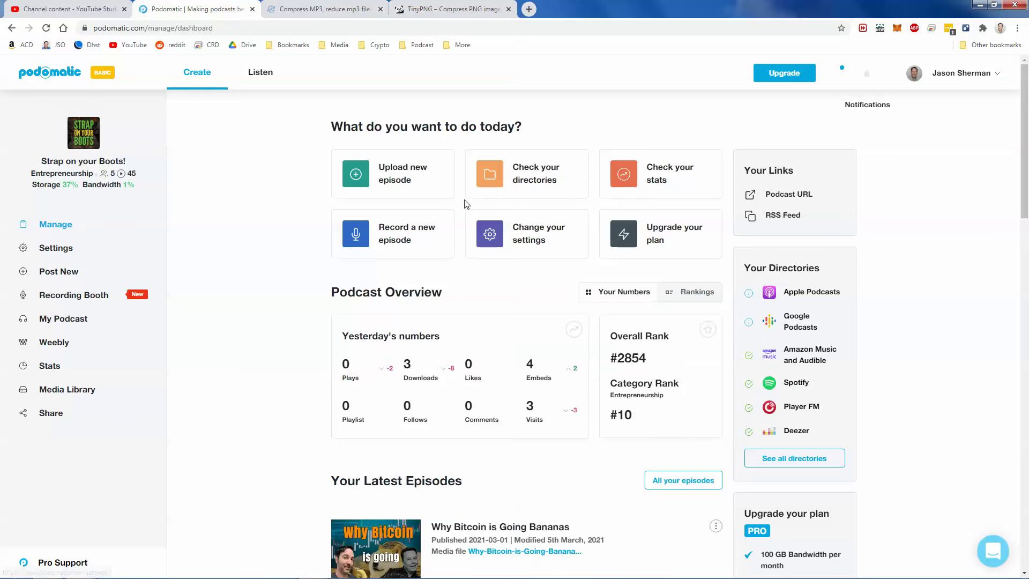
{"action": "scroll", "coordinate": [819, 360], "scroll_direction": "down", "scroll_amount": 4}
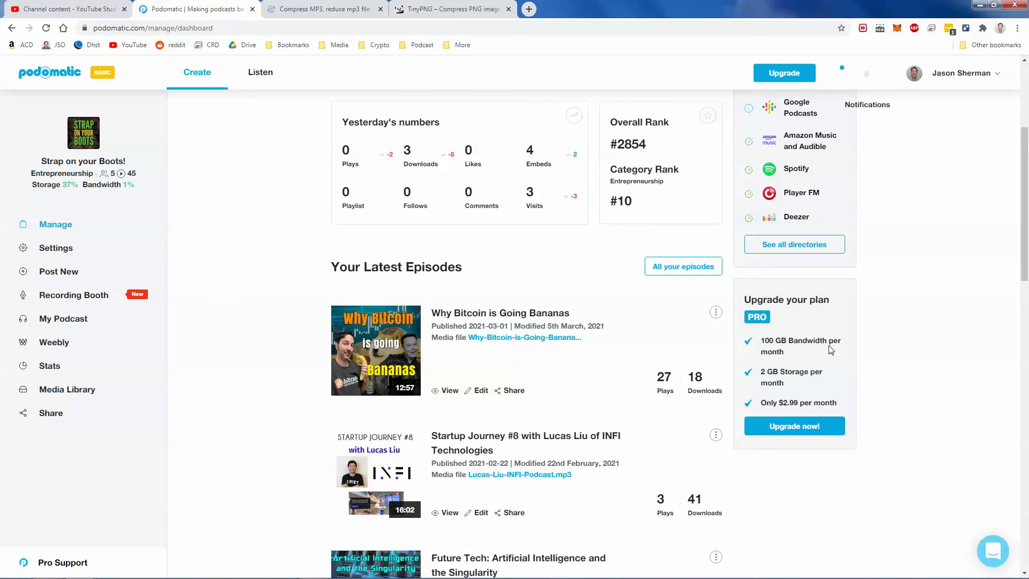
{"action": "scroll", "coordinate": [831, 349], "scroll_direction": "up", "scroll_amount": 4}
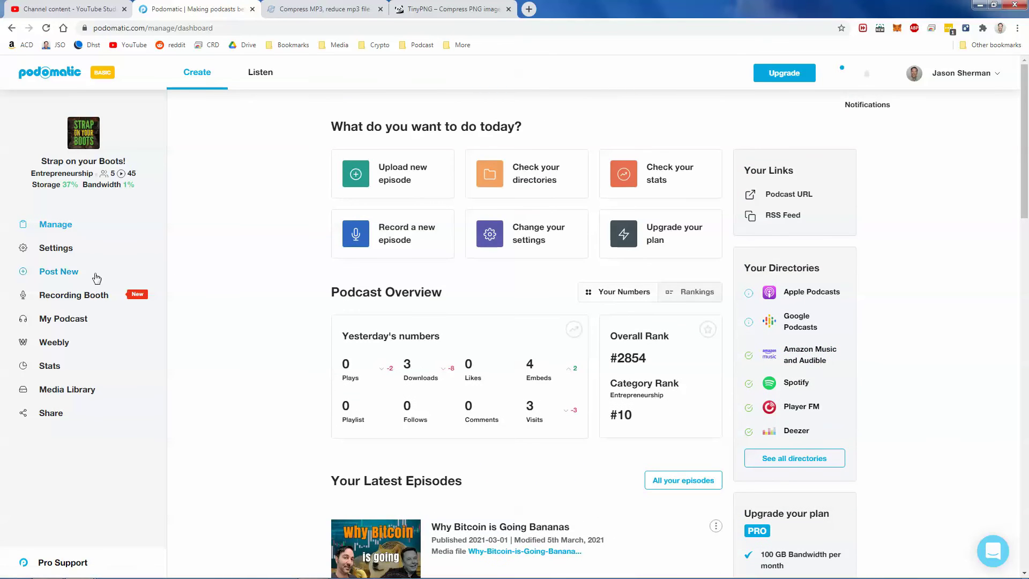
- Open Podomatic's Media Library and examine the storage usage and the sizes of the uploaded audio files
{"action": "left_click", "coordinate": [59, 390]}
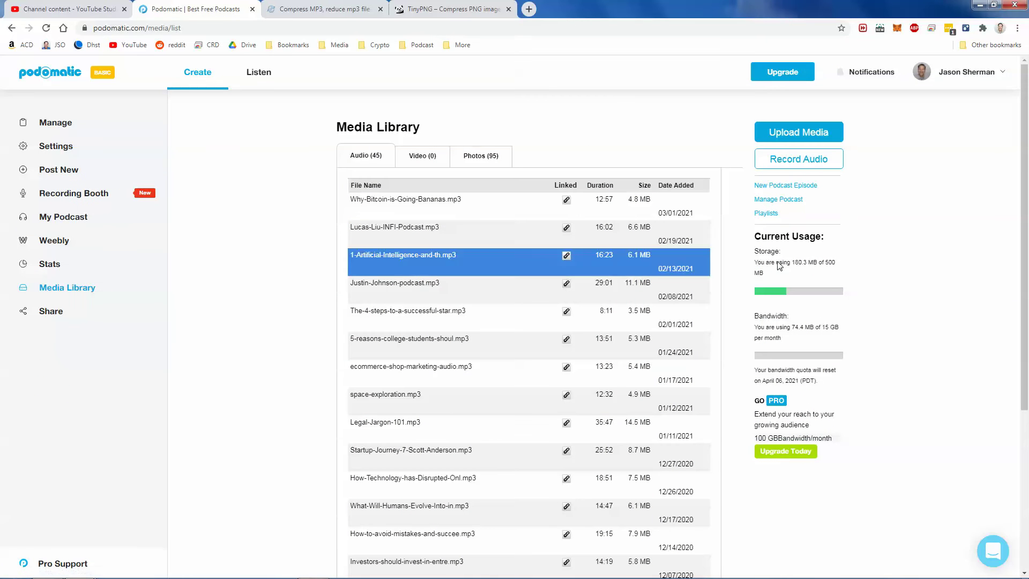
{"action": "left_click_drag", "start_coordinate": [793, 263], "coordinate": [840, 264]}
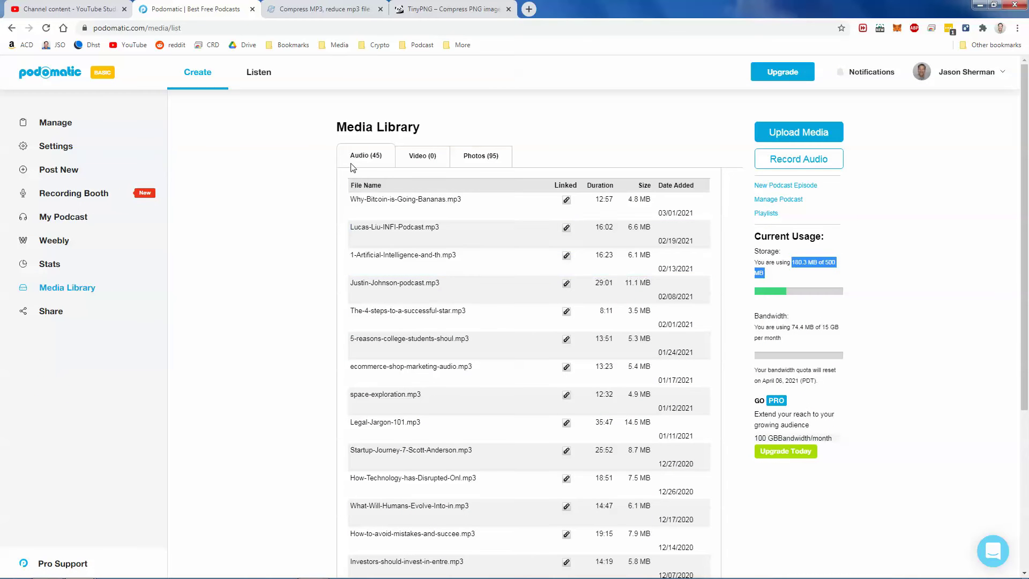
{"action": "left_click", "coordinate": [827, 264]}
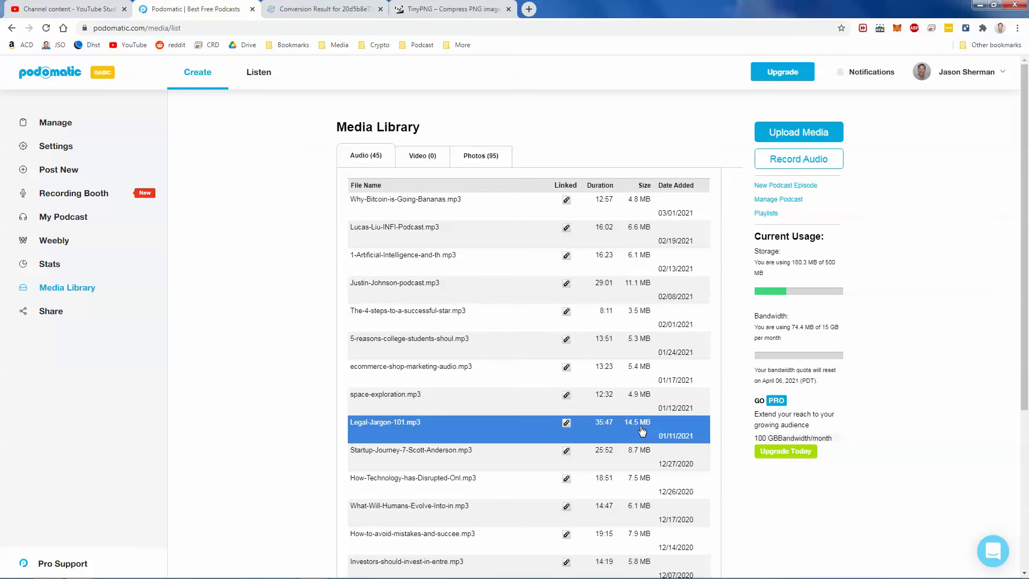
{"action": "scroll", "coordinate": [646, 472], "scroll_direction": "down", "scroll_amount": 4}
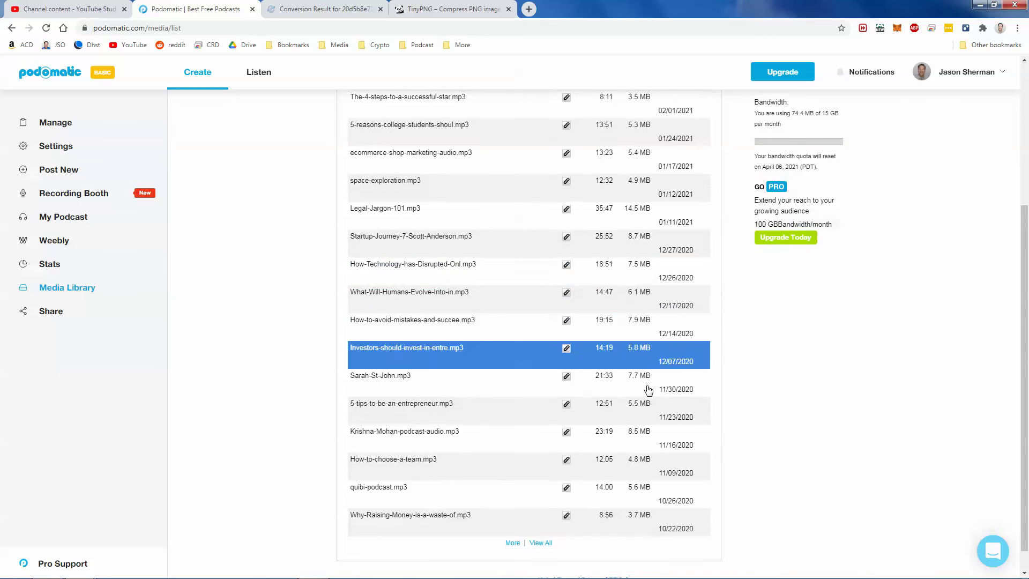
{"action": "scroll", "coordinate": [627, 223], "scroll_direction": "up", "scroll_amount": 2}
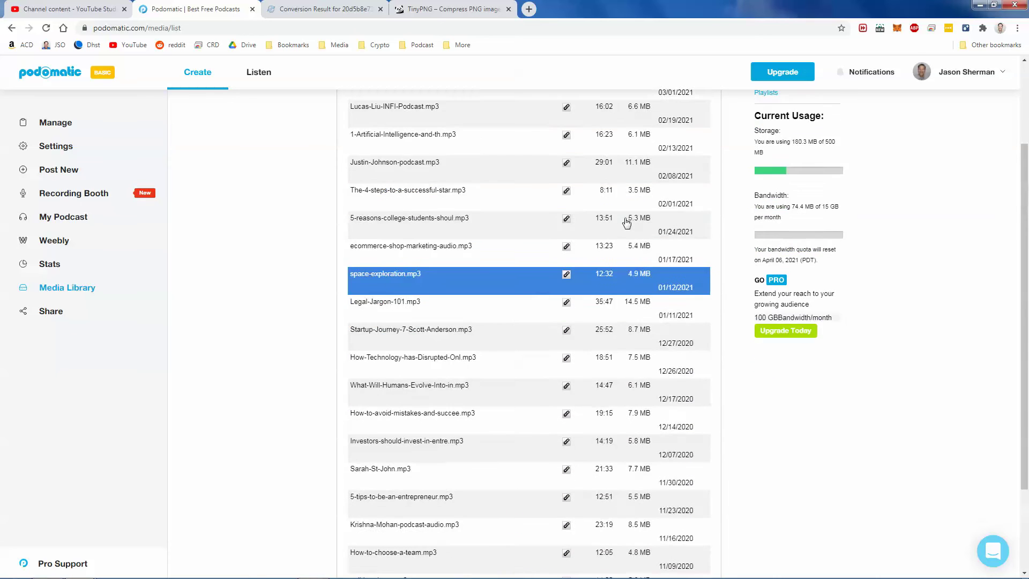
{"action": "scroll", "coordinate": [626, 223], "scroll_direction": "up", "scroll_amount": 3}
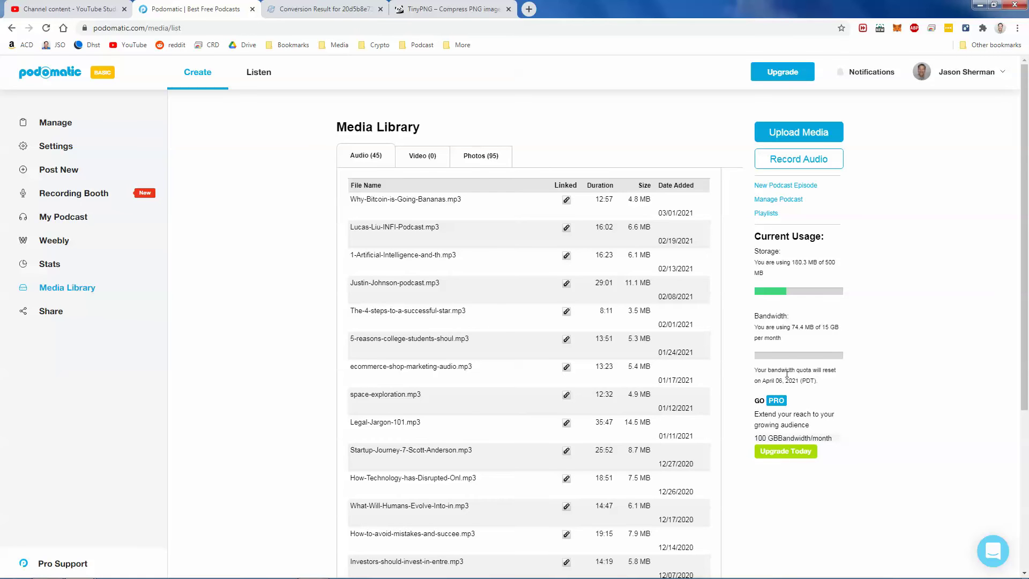
- Download the compressed MP3 from Online Converter and show the downloaded file in its folder
{"action": "left_click", "coordinate": [298, 11]}
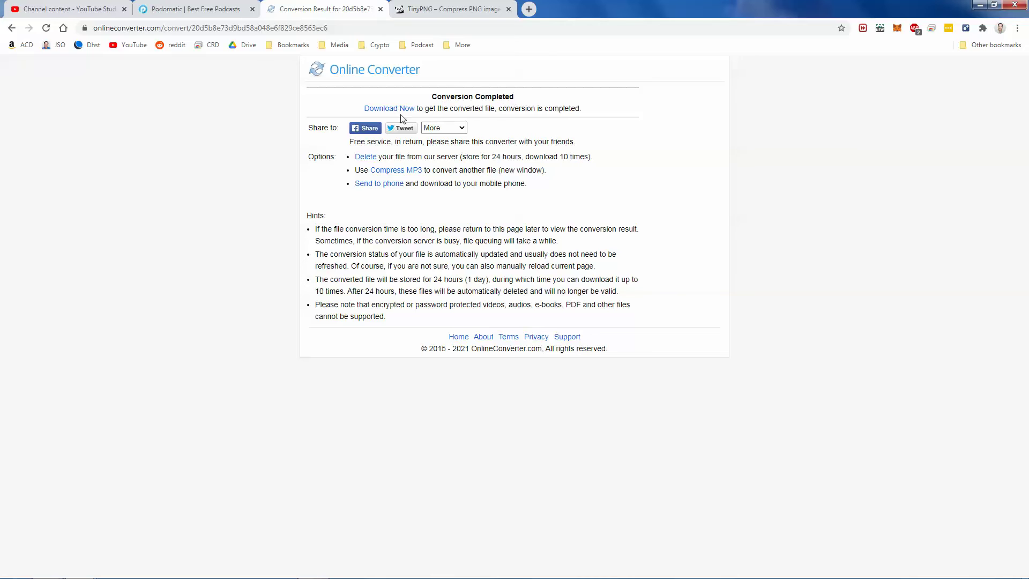
{"action": "left_click", "coordinate": [403, 109]}
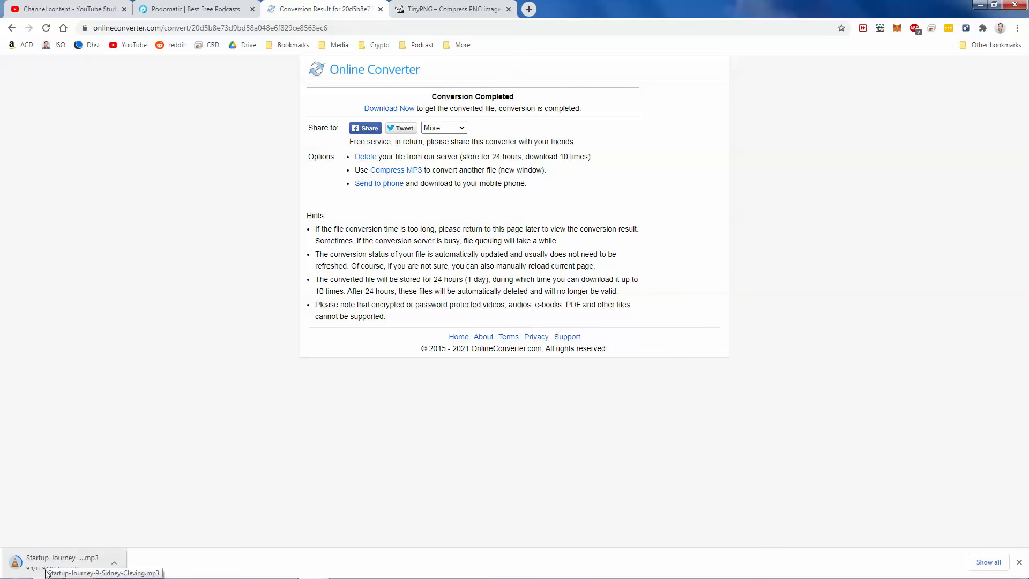
{"action": "right_click", "coordinate": [107, 572]}
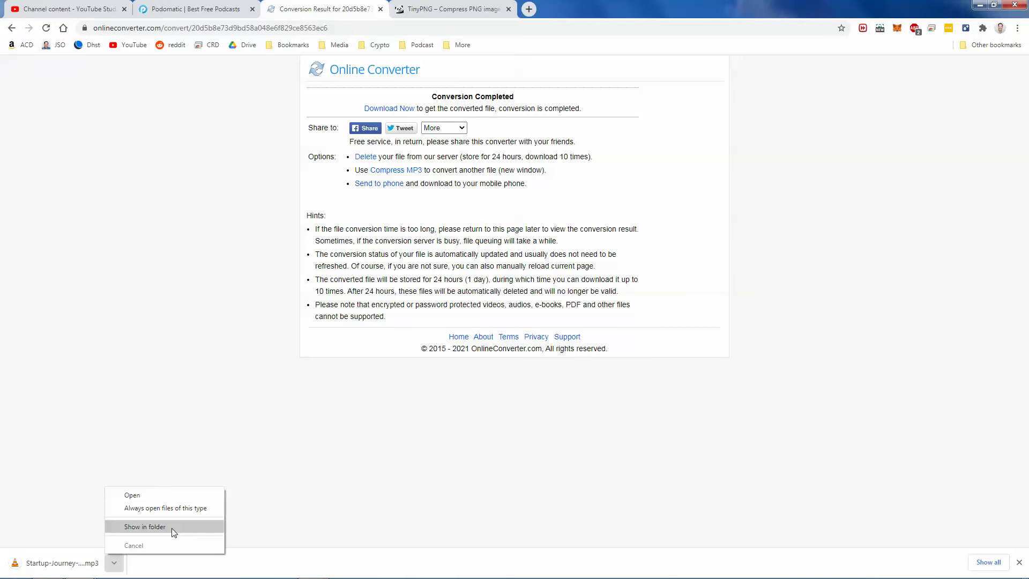
{"action": "left_click", "coordinate": [172, 528]}
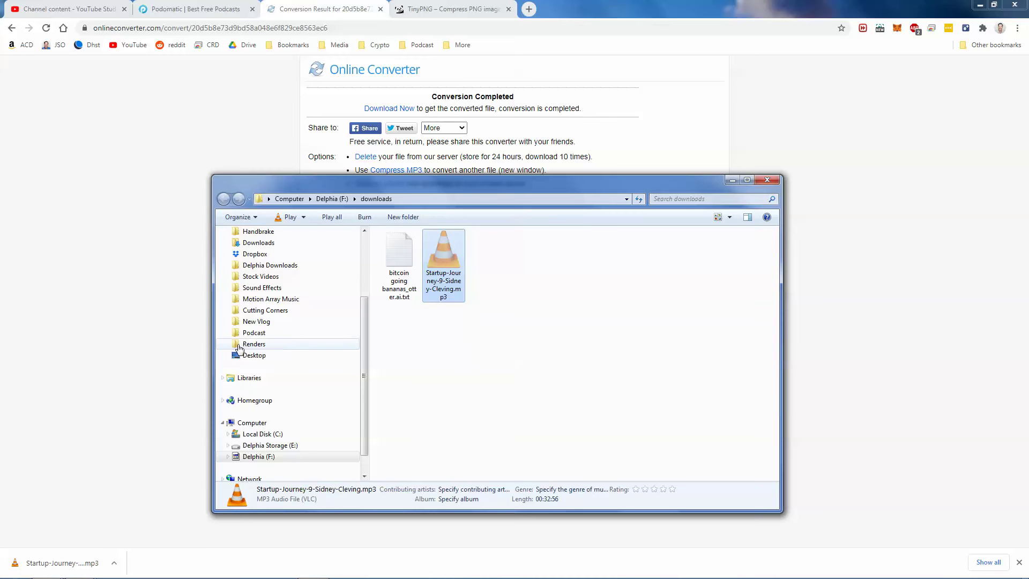
- Place the compressed MP3 in the interview's 2021-02-09 session folder under Podcast
{"action": "left_click", "coordinate": [252, 333]}
{"action": "double_click", "coordinate": [399, 263]}
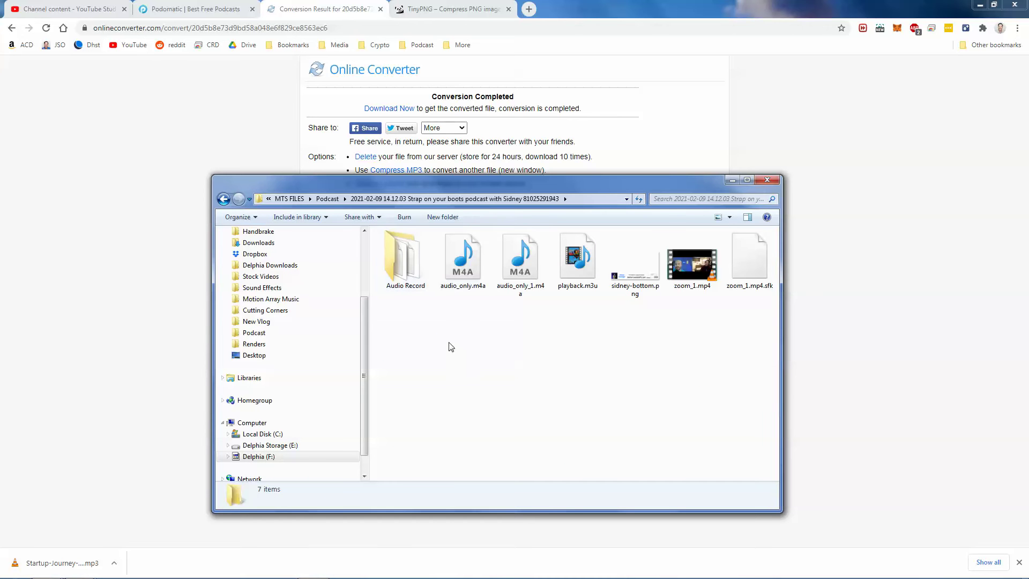
{"action": "key", "text": "ctrl+v"}
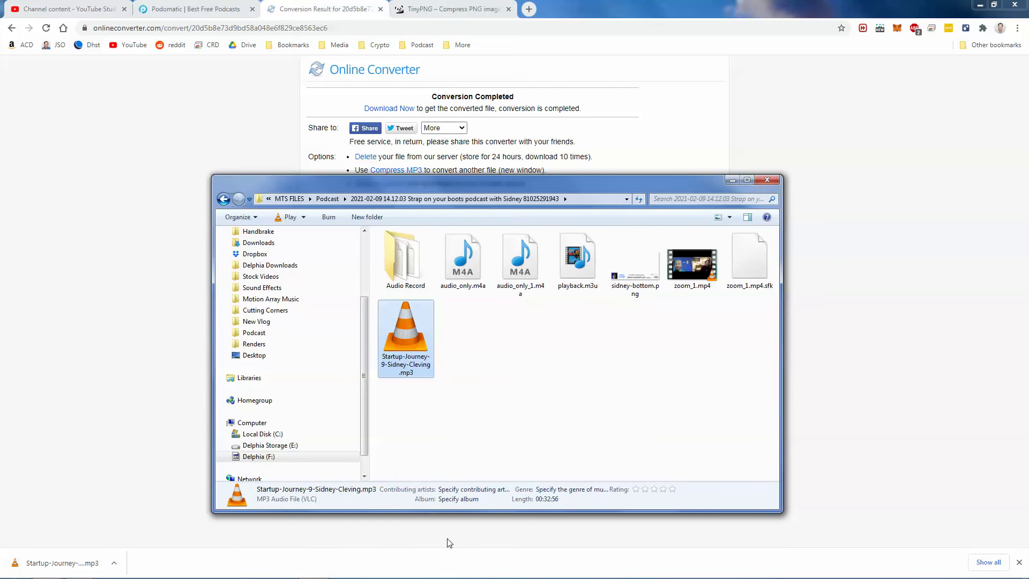
- Switch to Vegas Pro, preview the interview at about 12:12 on the timeline, and minimize the project
{"action": "left_click", "coordinate": [329, 567]}
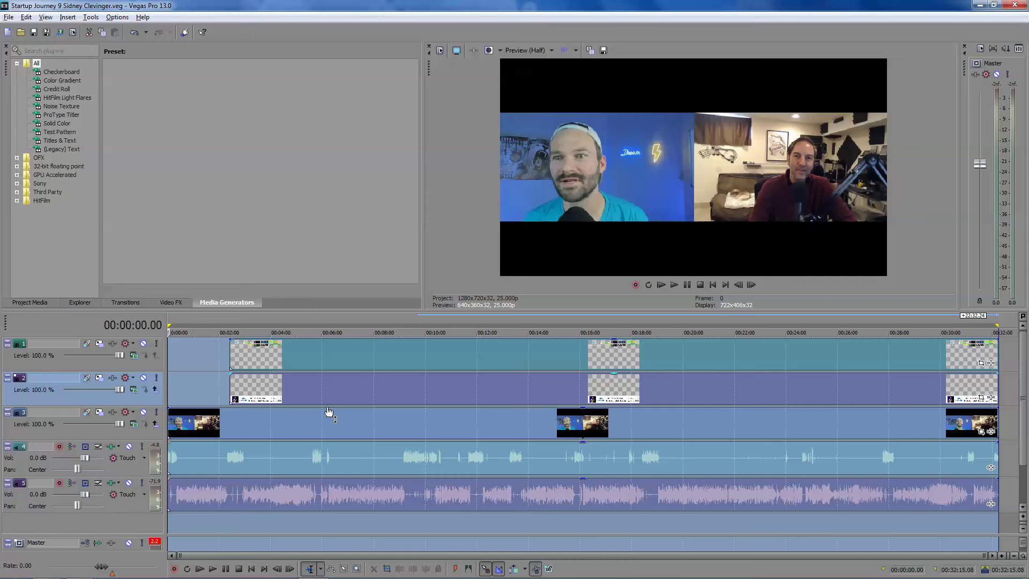
{"action": "left_click", "coordinate": [483, 426]}
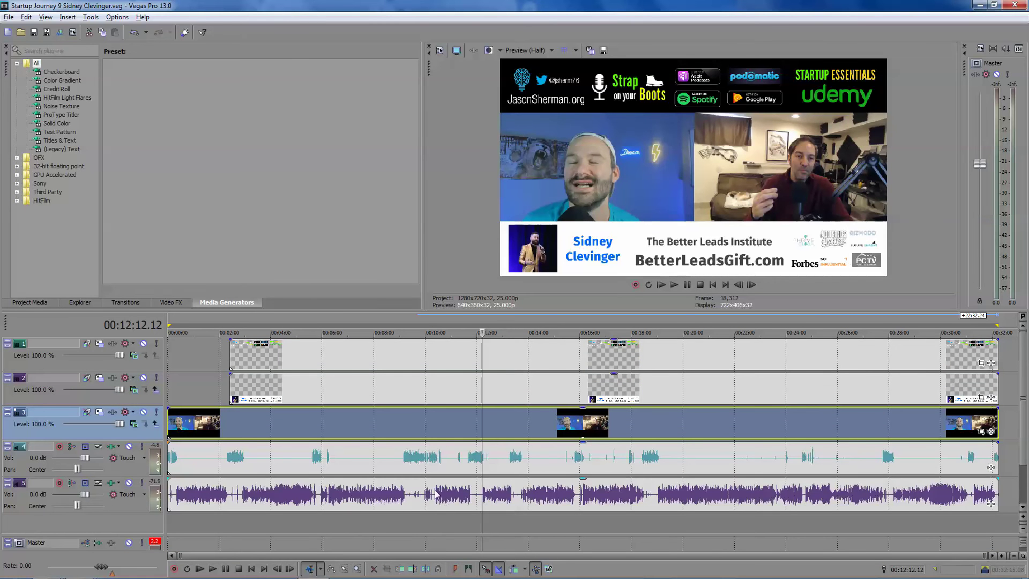
{"action": "left_click", "coordinate": [984, 5]}
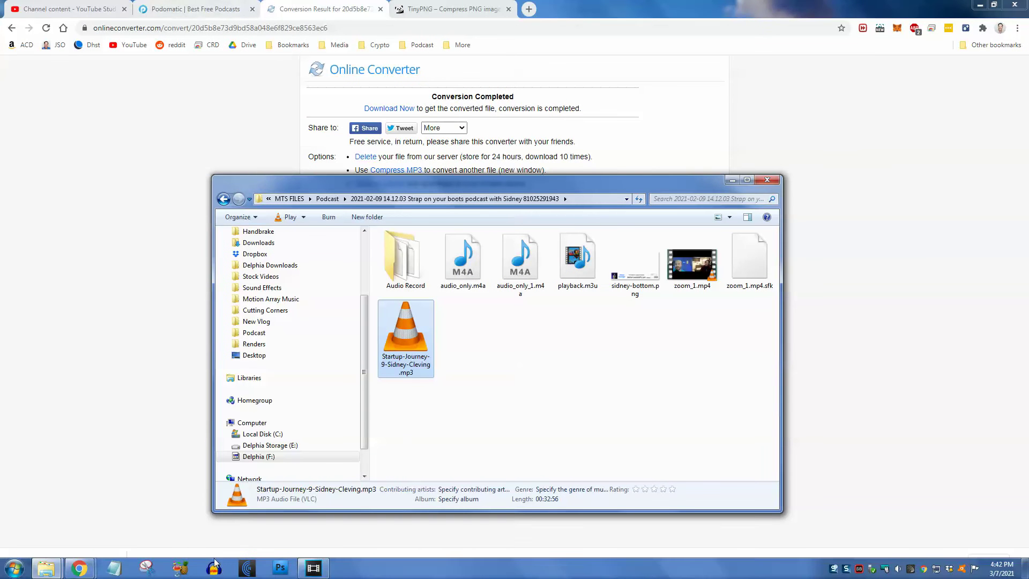
- Open Podomatic's media uploader and add the compressed Startup Journey 9 MP3 from the session folder to the upload queue
{"action": "left_click", "coordinate": [244, 10]}
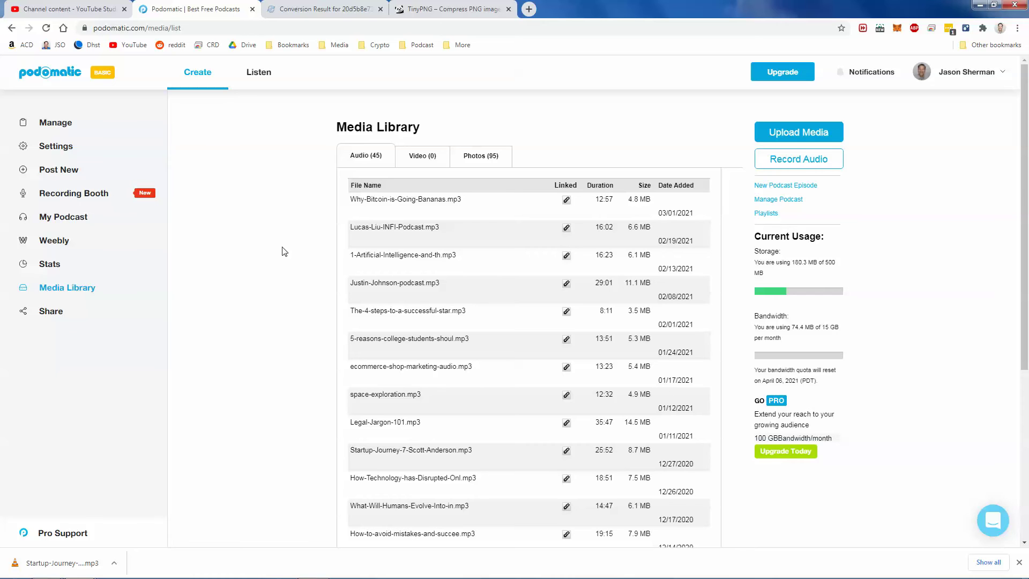
{"action": "mouse_move", "coordinate": [283, 574]}
{"action": "left_click", "coordinate": [812, 134]}
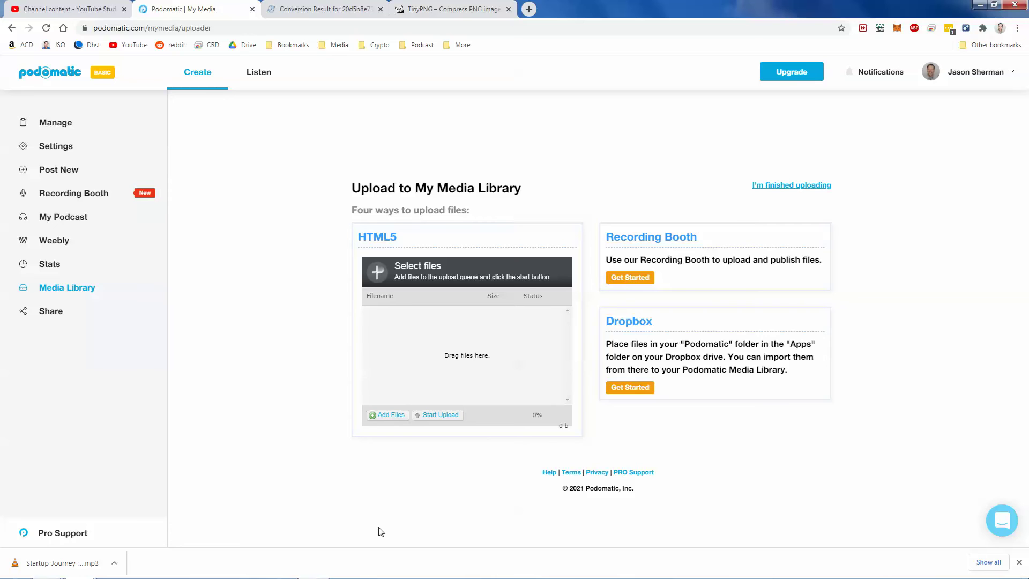
{"action": "mouse_move", "coordinate": [90, 558]}
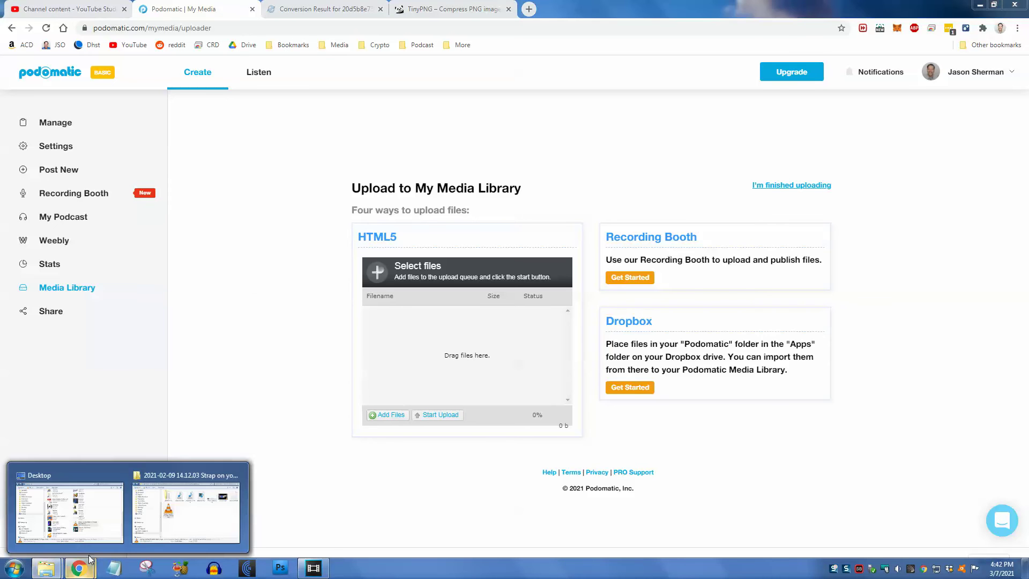
{"action": "left_click", "coordinate": [186, 512]}
{"action": "key", "text": "alt+Tab"}
{"action": "left_click_drag", "start_coordinate": [404, 326], "coordinate": [476, 349]}
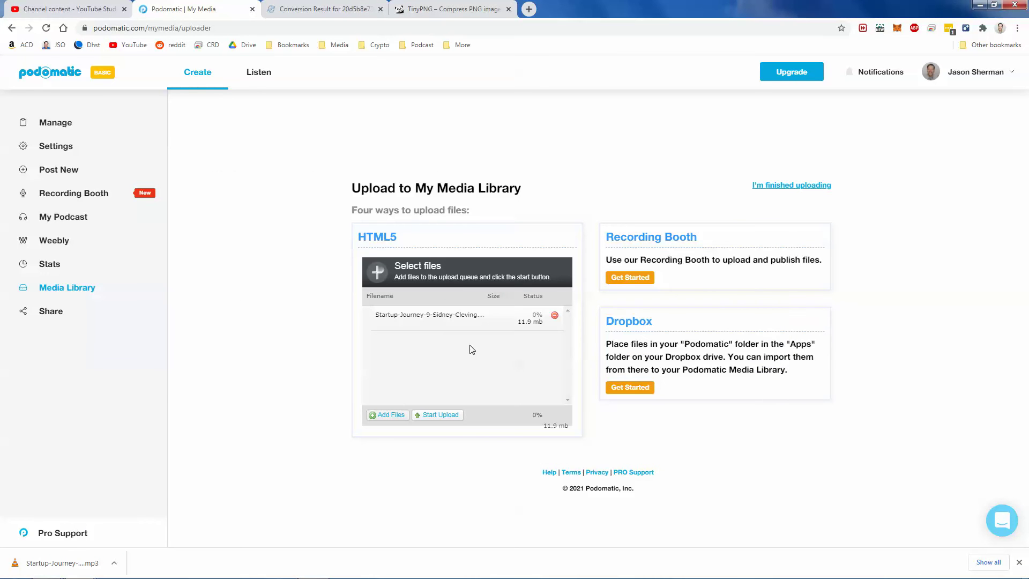
- Add the guest's bottom banner PNG from the session folder to the Podomatic upload queue
{"action": "key", "text": "alt+Tab"}
{"action": "left_click", "coordinate": [637, 277]}
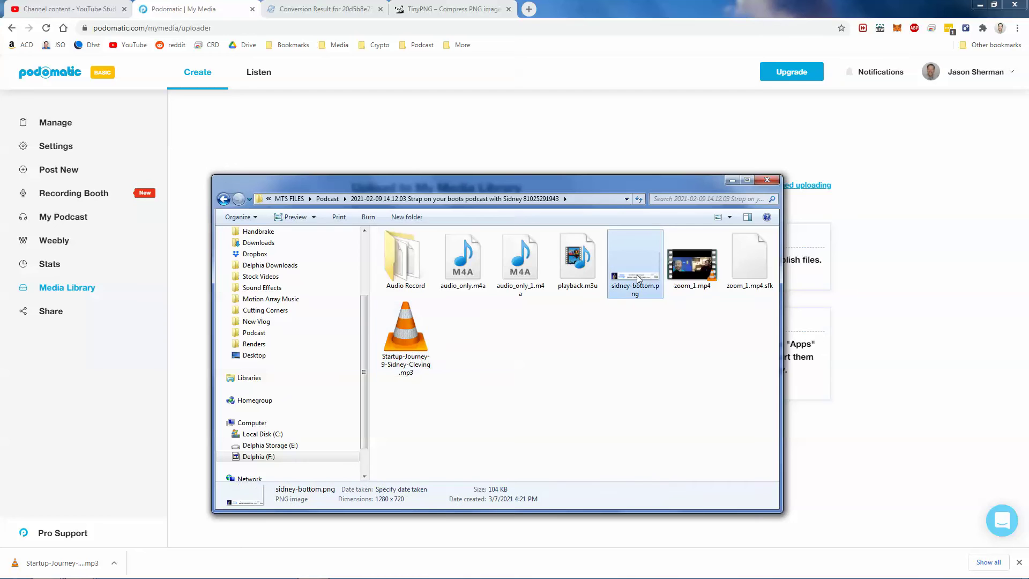
{"action": "key", "text": "alt+Tab"}
{"action": "left_click_drag", "start_coordinate": [634, 276], "coordinate": [418, 370]}
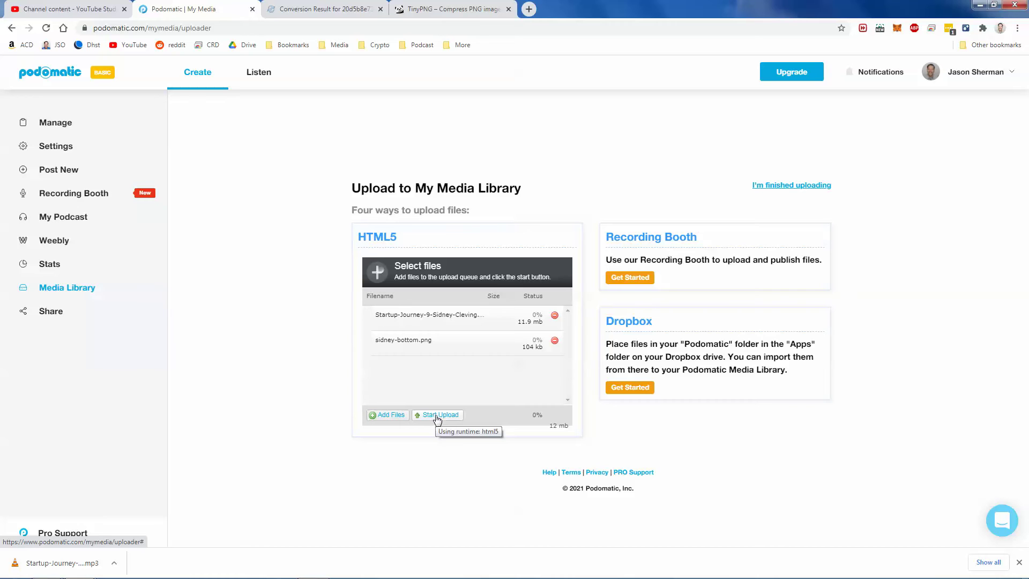
- Remove the MP3 and the PNG from the upload queue and return to the Media Library
{"action": "left_click", "coordinate": [554, 315]}
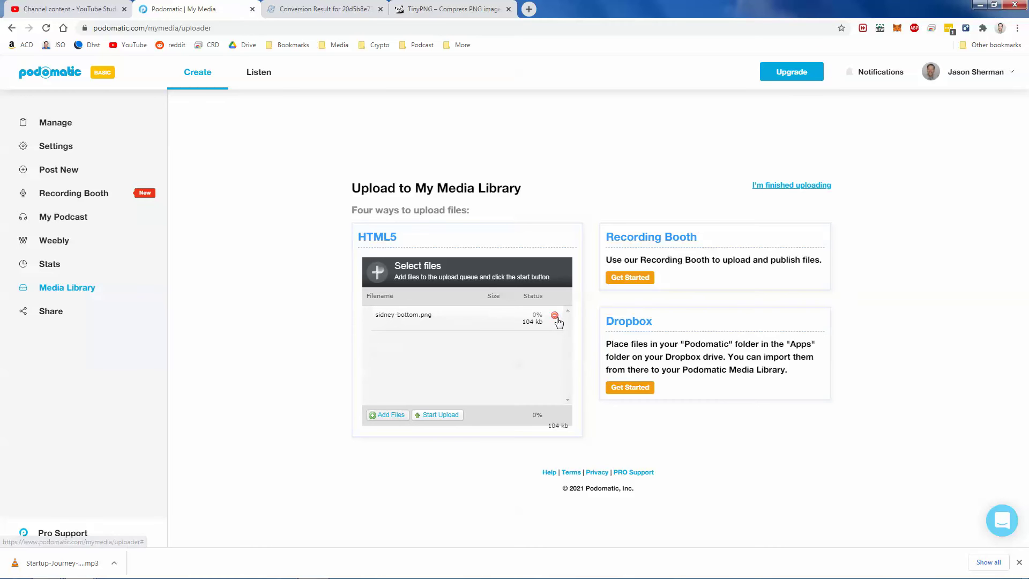
{"action": "left_click", "coordinate": [555, 316]}
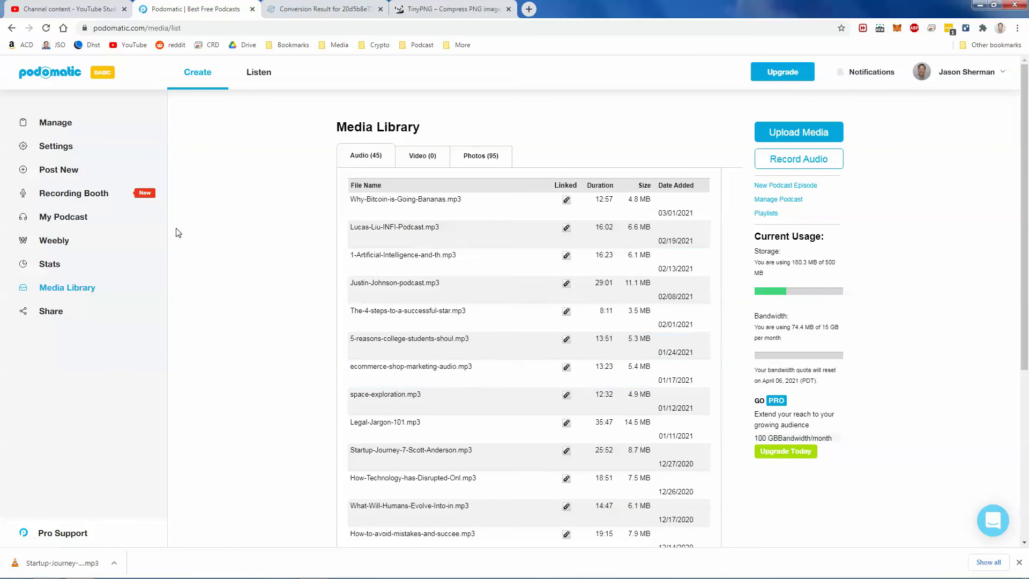
- Start a new episode post using Why-Bitcoin-is-Going-Bananas.mp3 from the Media Library, with title "ddfd" and description "dfd"
{"action": "left_click", "coordinate": [59, 170]}
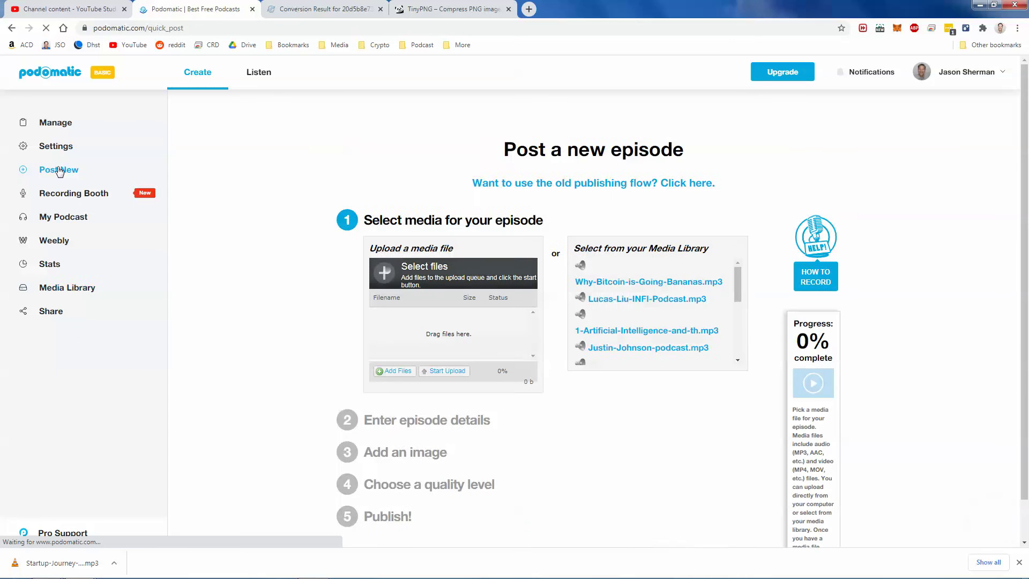
{"action": "left_click", "coordinate": [625, 287]}
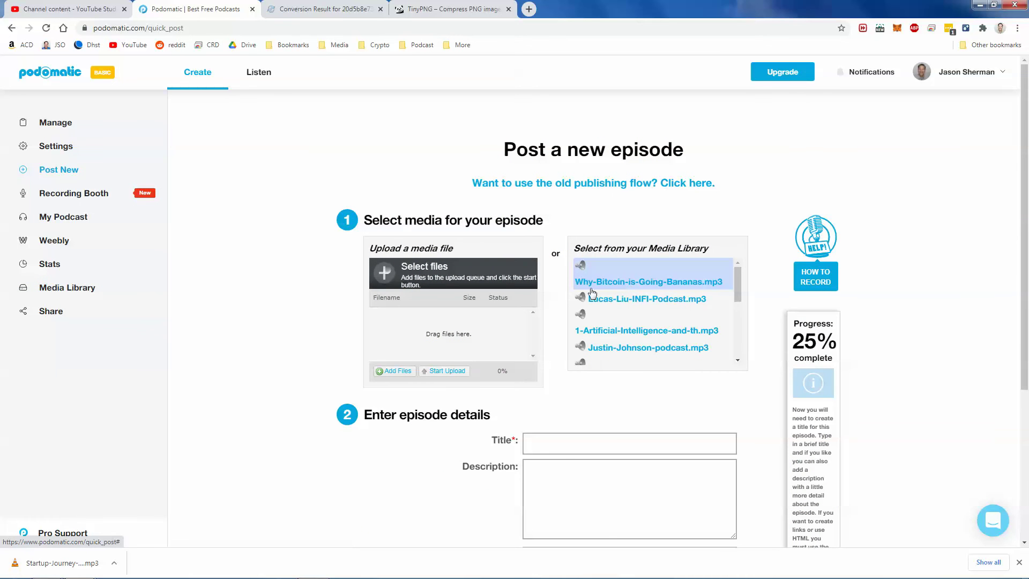
{"action": "left_click", "coordinate": [554, 444]}
{"action": "type", "text": "ddfd"}
{"action": "left_click", "coordinate": [560, 482]}
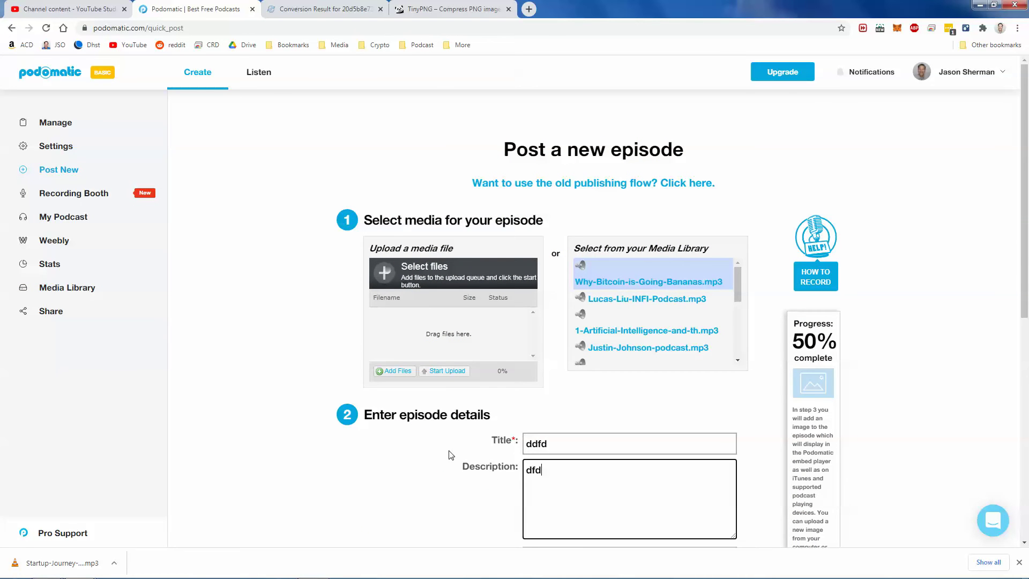
- Pick bitcoin-going-bananas-podcast.png as the episode image and continue to publishing with the Music quality level
{"action": "scroll", "coordinate": [451, 455], "scroll_direction": "down", "scroll_amount": 7}
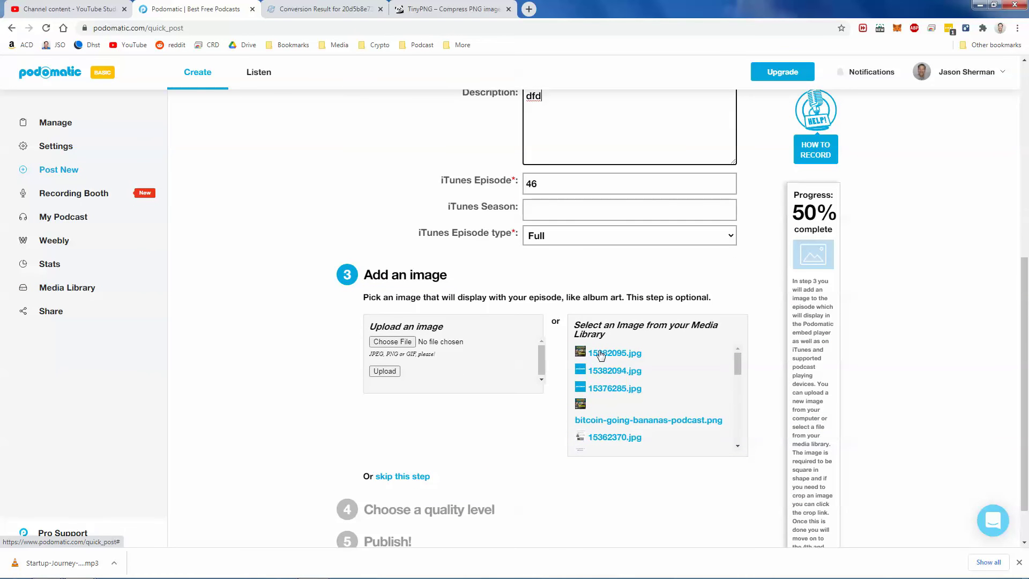
{"action": "left_click", "coordinate": [609, 425]}
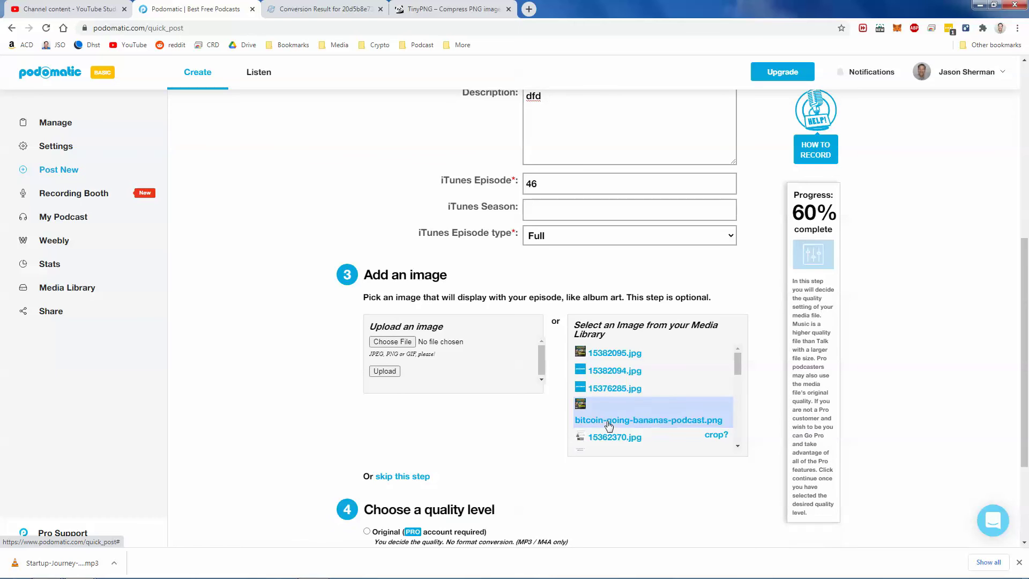
{"action": "scroll", "coordinate": [396, 413], "scroll_direction": "down", "scroll_amount": 3}
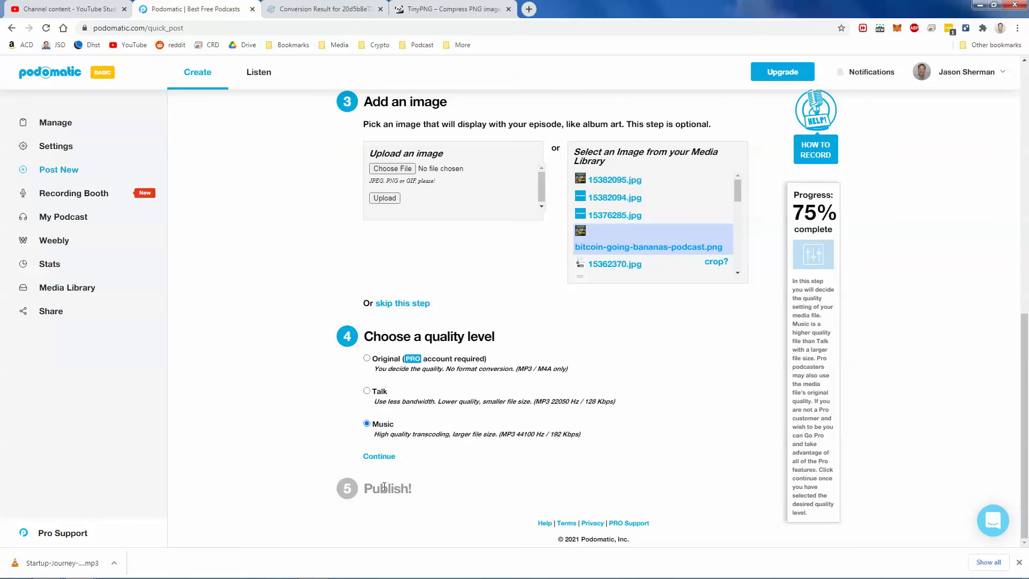
{"action": "left_click", "coordinate": [384, 456]}
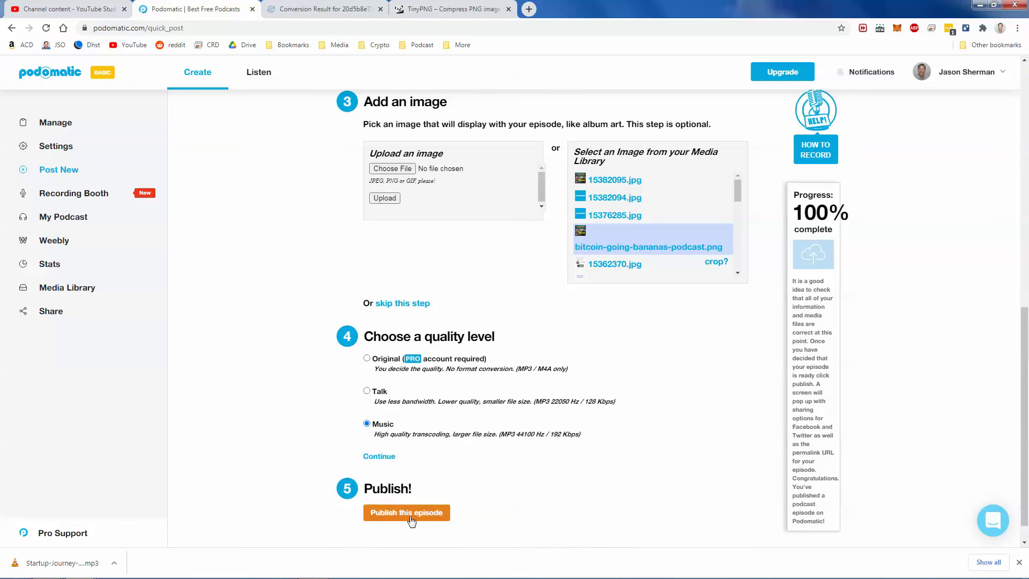
- Review the completed Podomatic episode form, from the publishing section back to the media selection
{"action": "scroll", "coordinate": [590, 449], "scroll_direction": "up", "scroll_amount": 1}
{"action": "scroll", "coordinate": [590, 449], "scroll_direction": "up", "scroll_amount": 8}
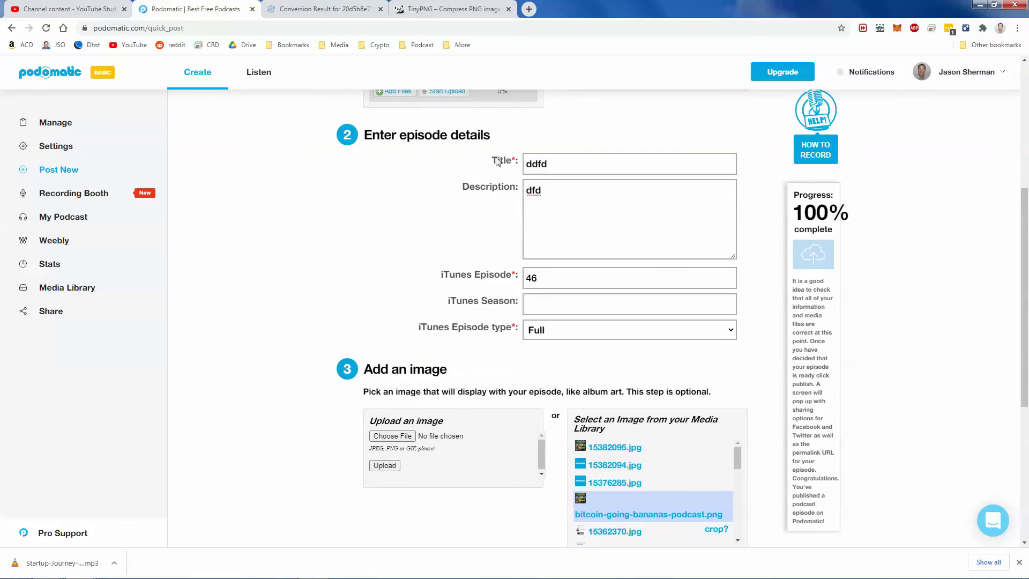
{"action": "scroll", "coordinate": [565, 285], "scroll_direction": "down", "scroll_amount": 6}
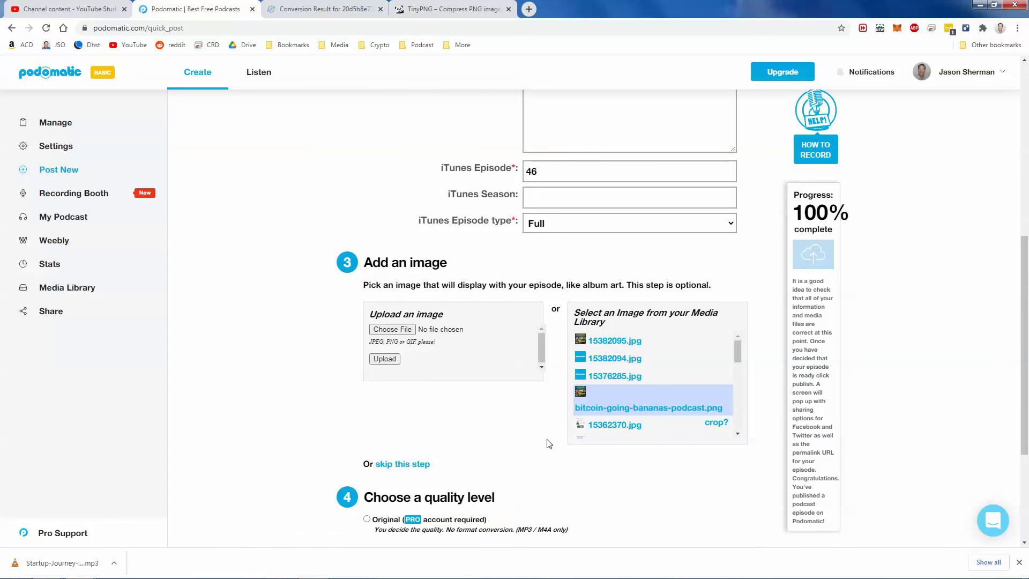
{"action": "scroll", "coordinate": [592, 397], "scroll_direction": "up", "scroll_amount": 6}
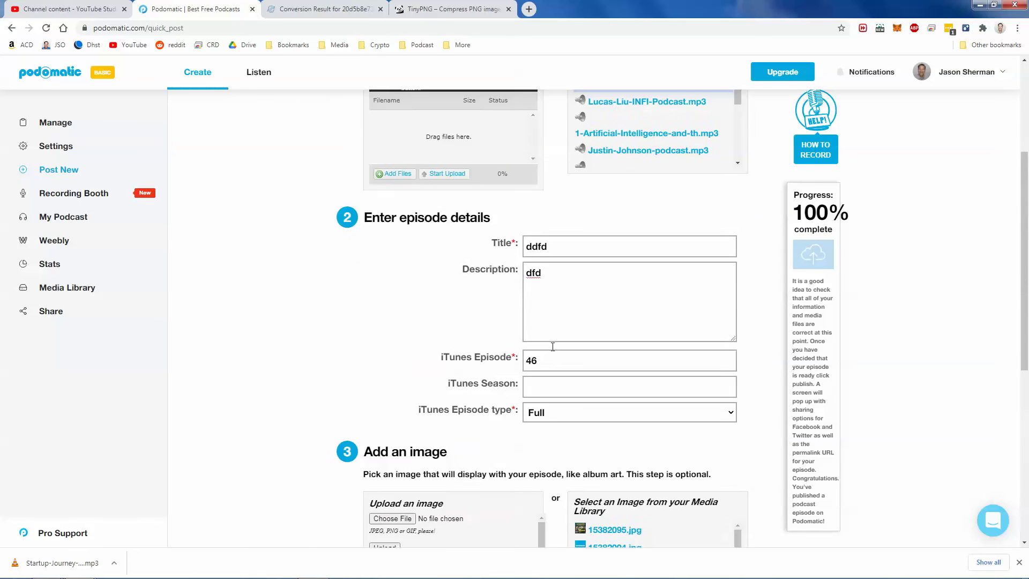
{"action": "scroll", "coordinate": [406, 316], "scroll_direction": "up", "scroll_amount": 2}
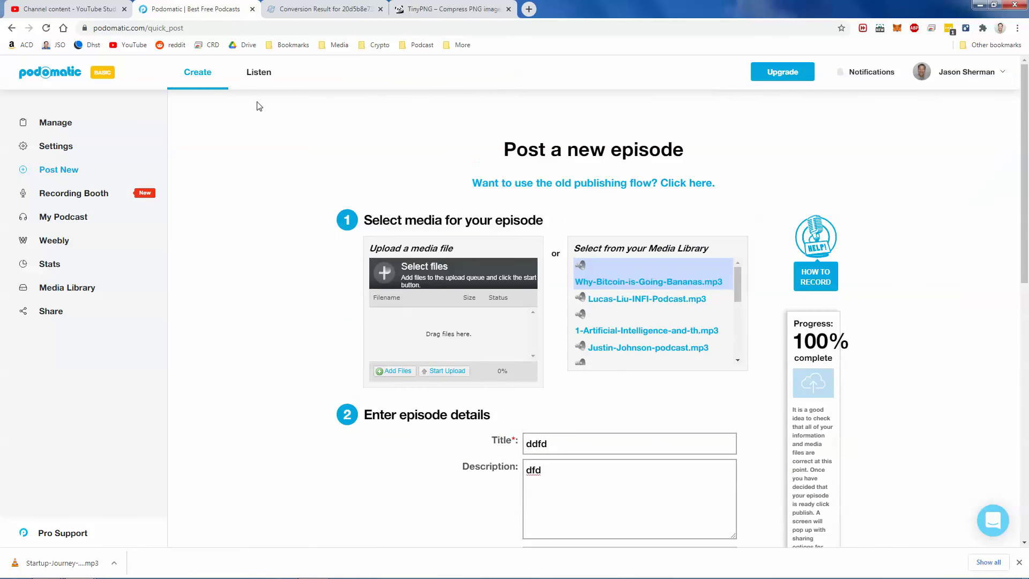
- Switch to YouTube Studio and show the options for creating new channel content
{"action": "left_click", "coordinate": [72, 7]}
{"action": "left_click", "coordinate": [979, 74]}
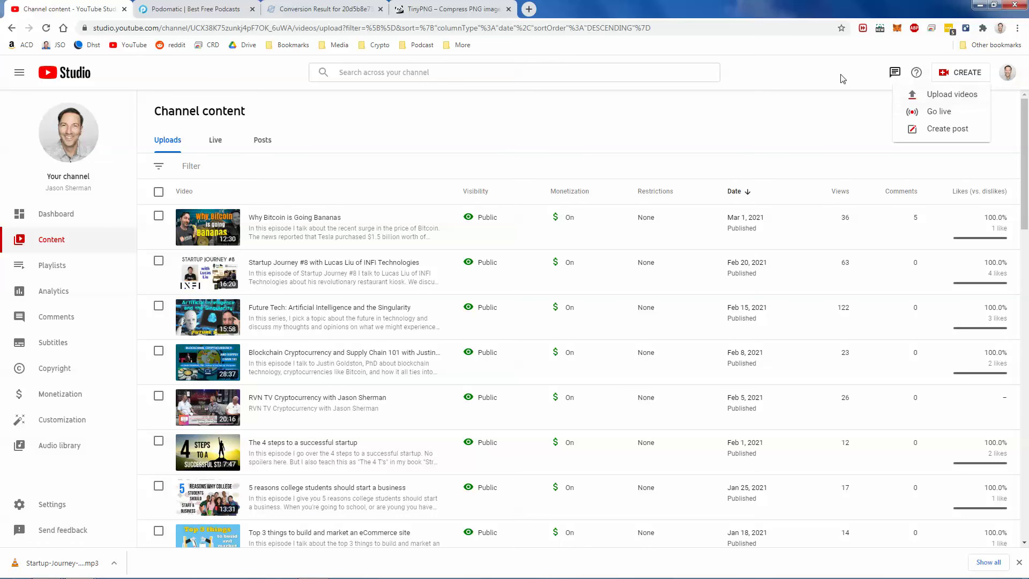
- Compress the guest's JPEG photo from the Desktop with TinyPNG and check the compressed file size
{"action": "left_click", "coordinate": [418, 9]}
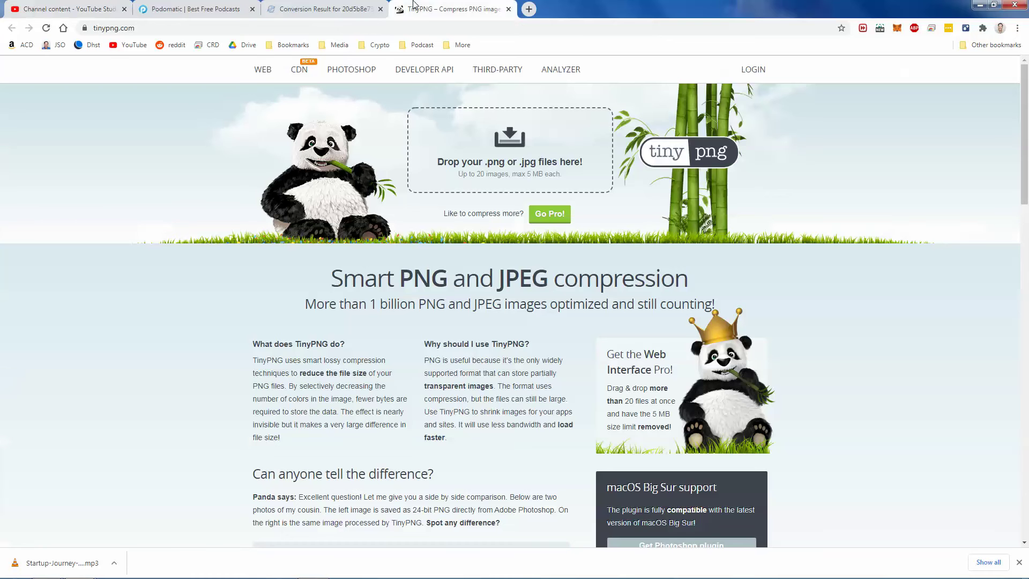
{"action": "left_click", "coordinate": [508, 151]}
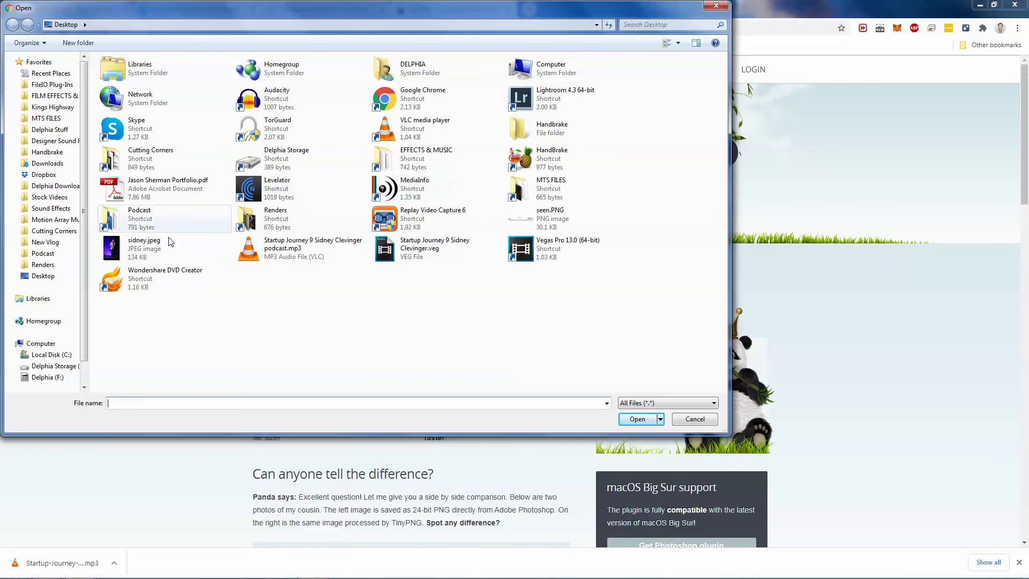
{"action": "double_click", "coordinate": [130, 253]}
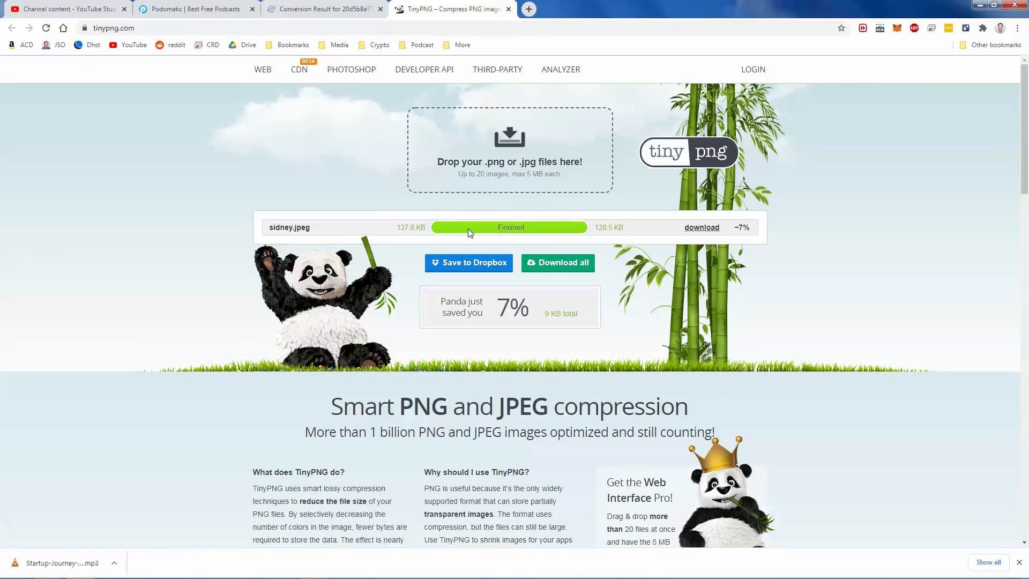
{"action": "scroll", "coordinate": [468, 238], "scroll_direction": "down", "scroll_amount": 3}
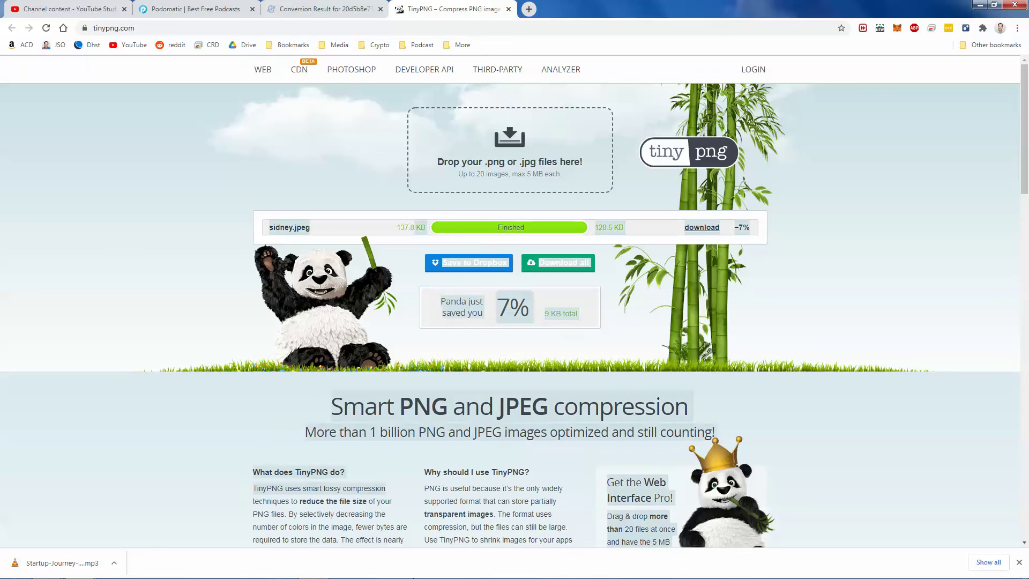
{"action": "scroll", "coordinate": [405, 237], "scroll_direction": "up", "scroll_amount": 3}
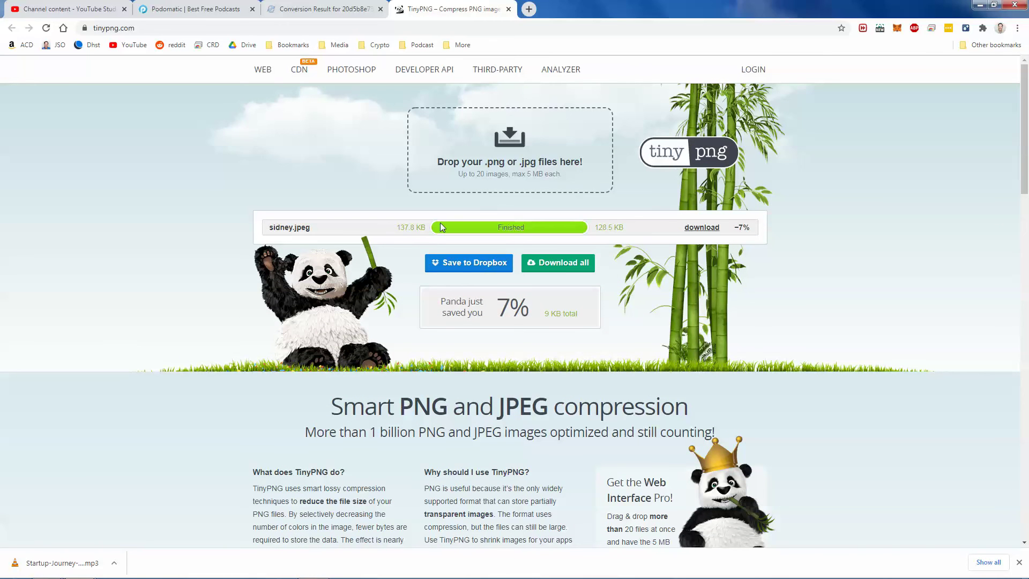
{"action": "left_click_drag", "start_coordinate": [595, 231], "coordinate": [647, 230]}
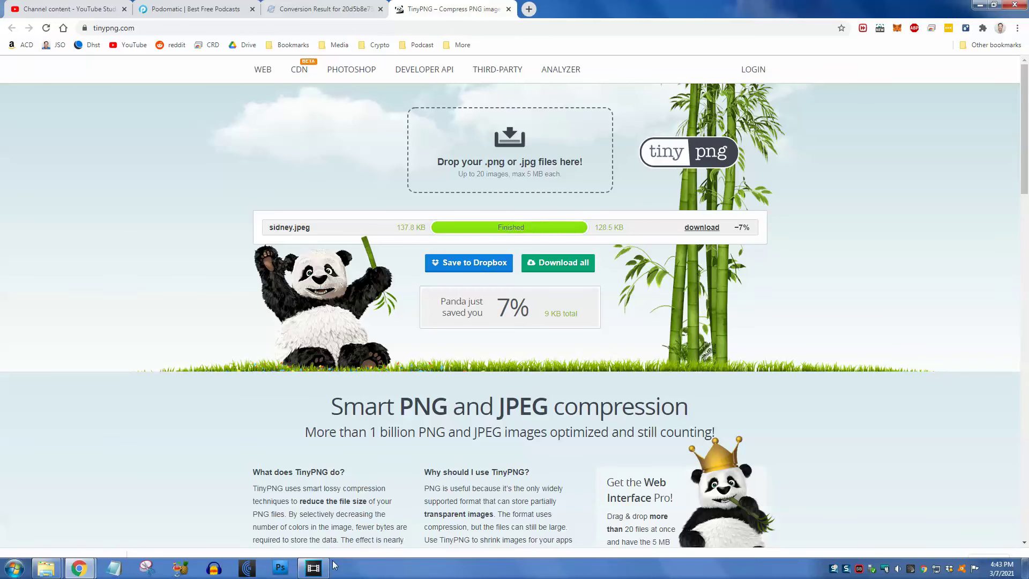
- Revisit the file commands in Vegas Pro, and the Online Converter and TinyPNG results in Chrome
{"action": "left_click", "coordinate": [313, 574]}
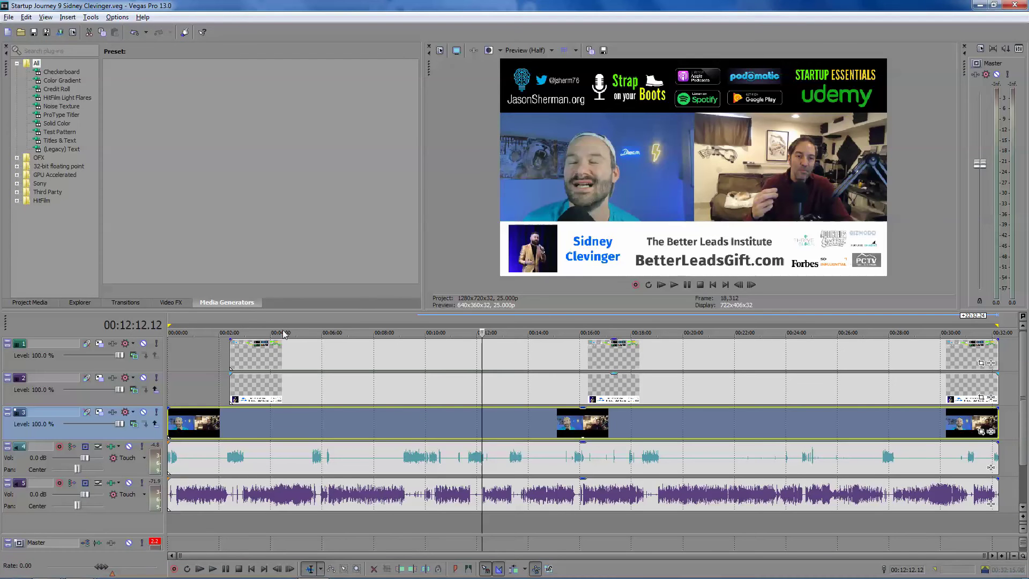
{"action": "left_click", "coordinate": [9, 16]}
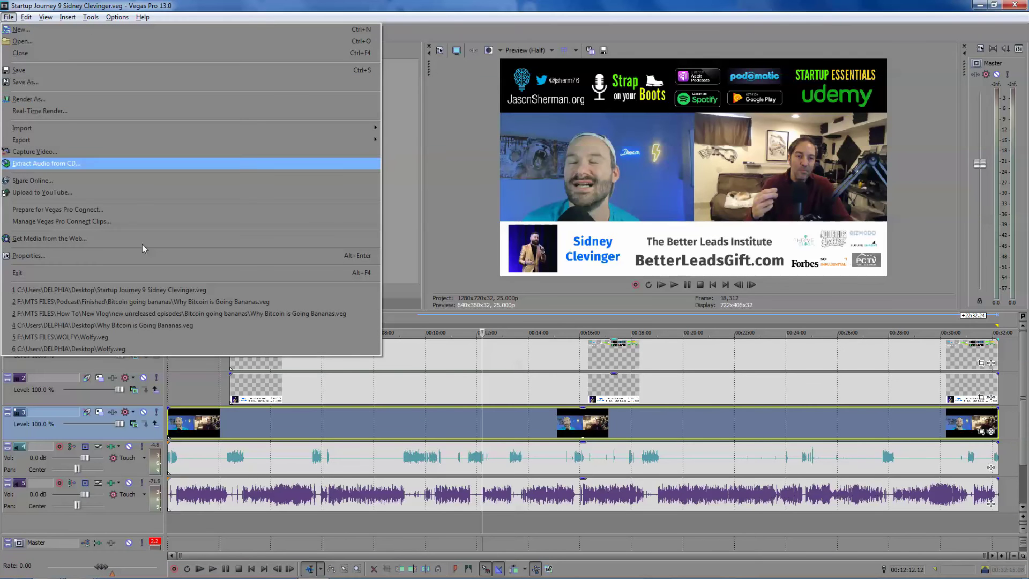
{"action": "mouse_move", "coordinate": [210, 574]}
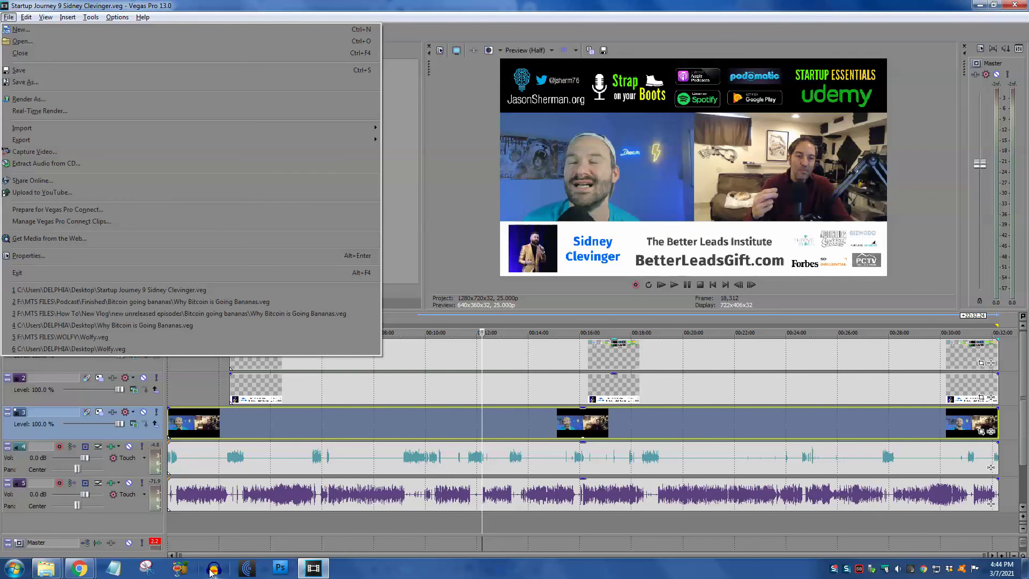
{"action": "left_click", "coordinate": [211, 572]}
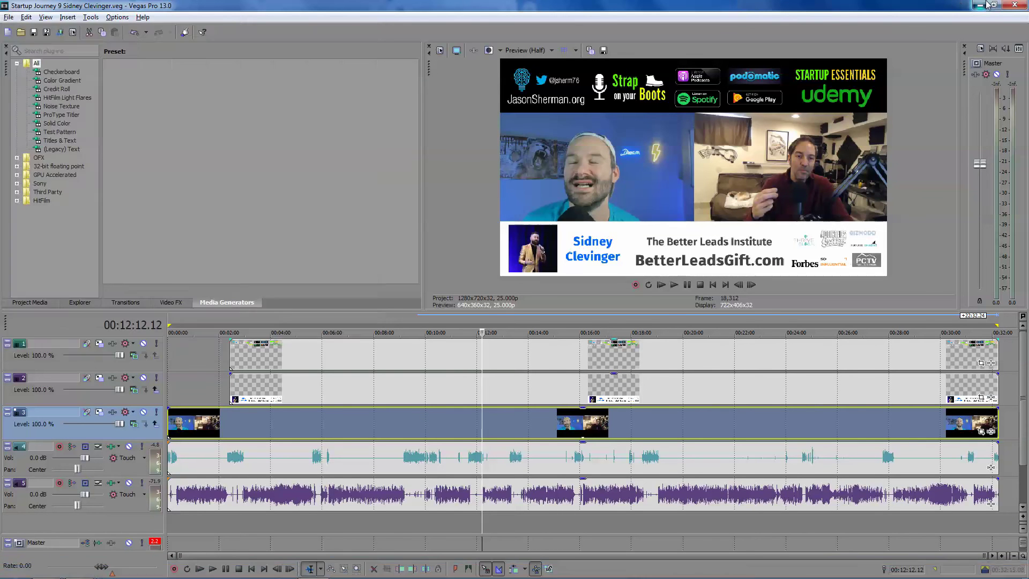
{"action": "left_click", "coordinate": [331, 6]}
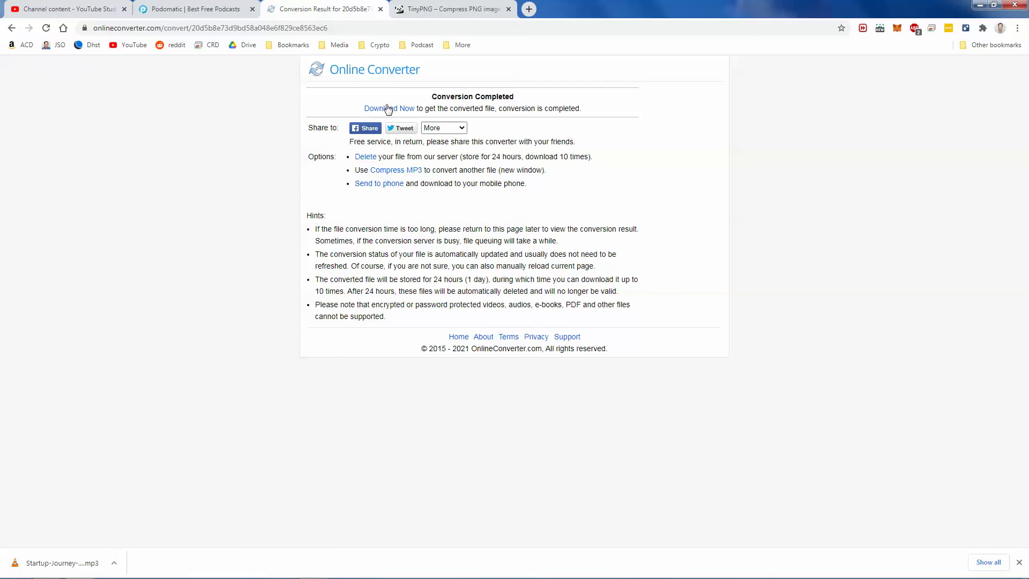
{"action": "left_click", "coordinate": [431, 6]}
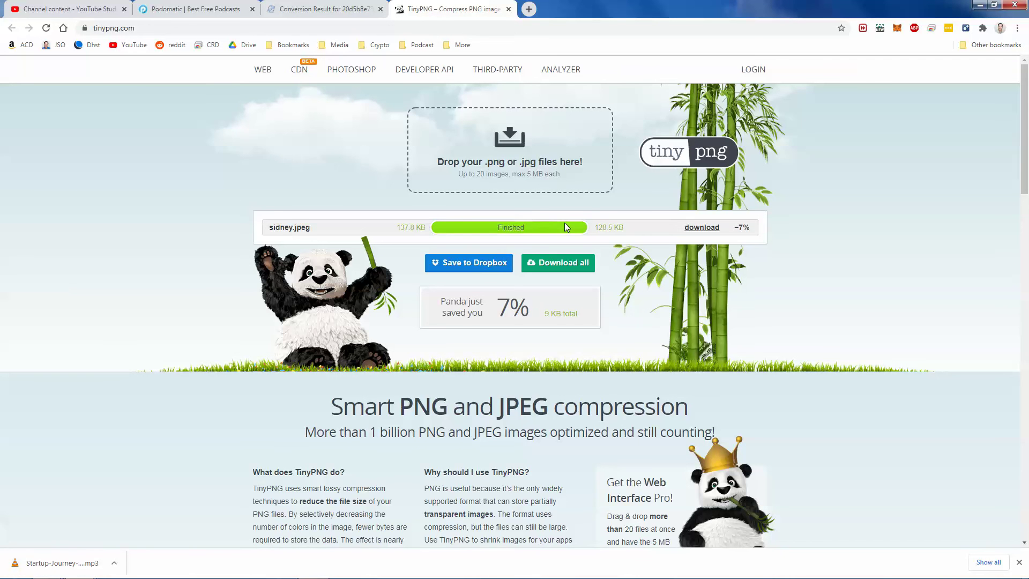
- Open Snappa from the Podcast bookmarks in a new browser tab and log in with the saved email and password
{"action": "left_click", "coordinate": [528, 10]}
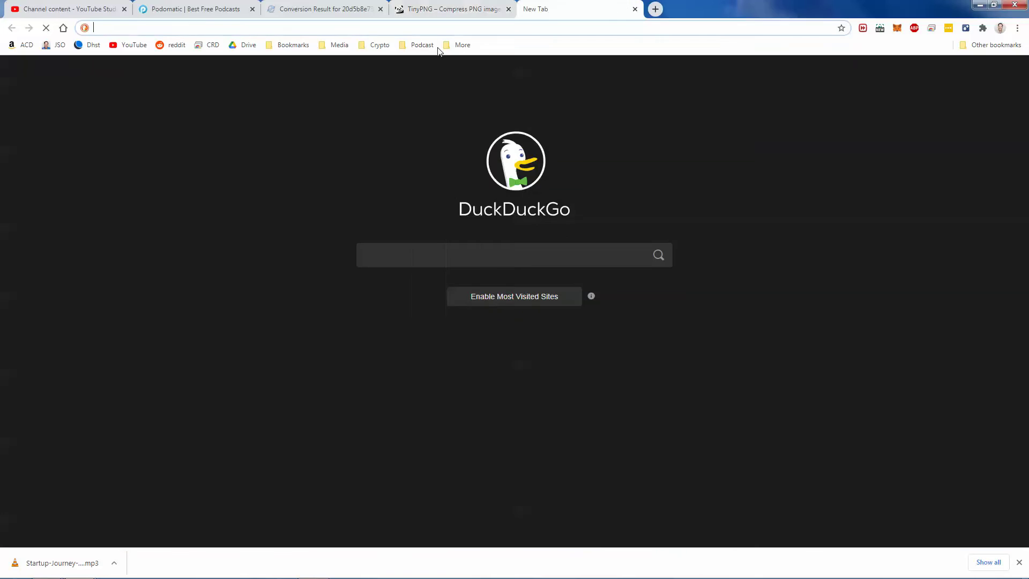
{"action": "left_click", "coordinate": [429, 47]}
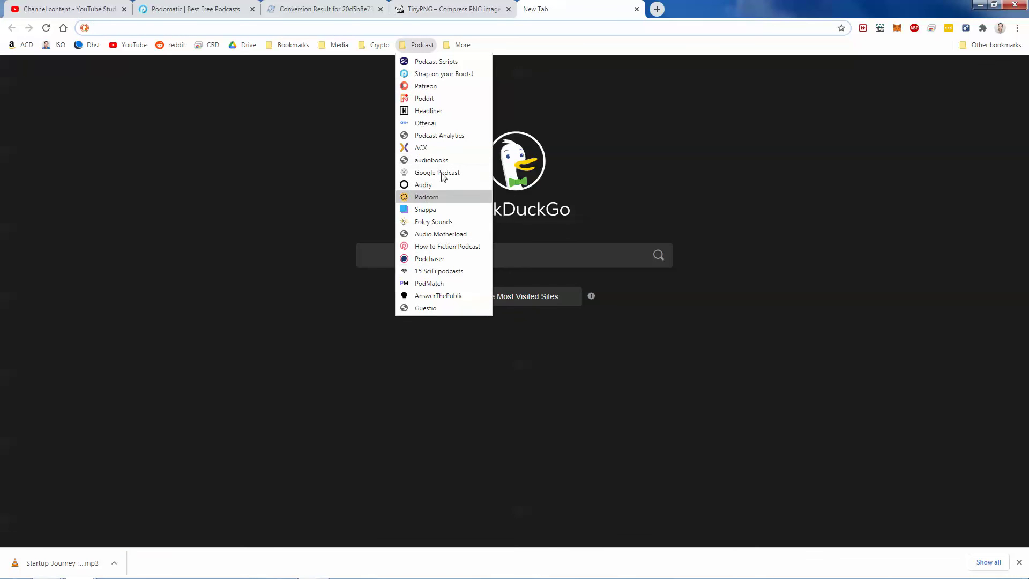
{"action": "left_click", "coordinate": [435, 210]}
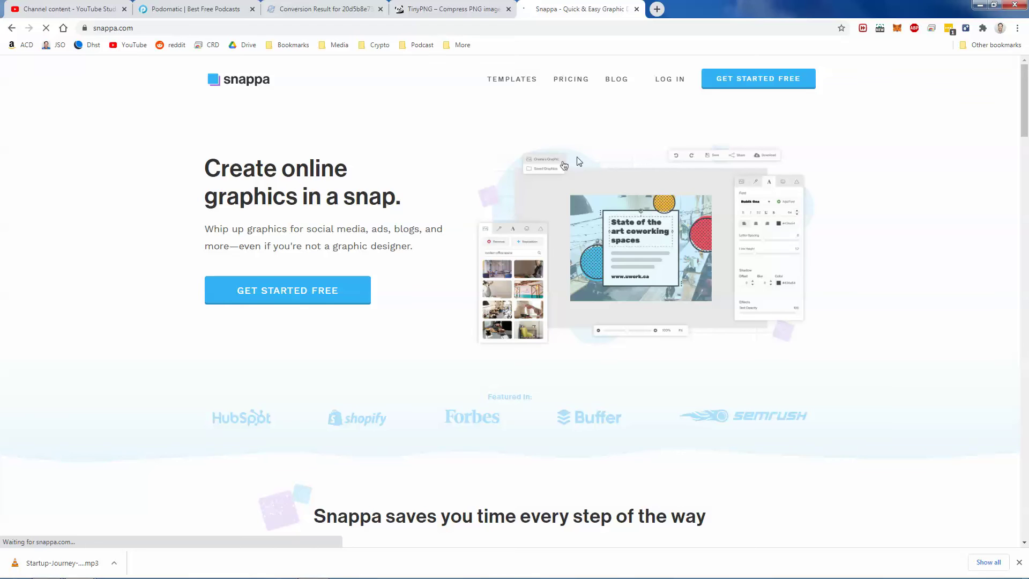
{"action": "left_click", "coordinate": [669, 81]}
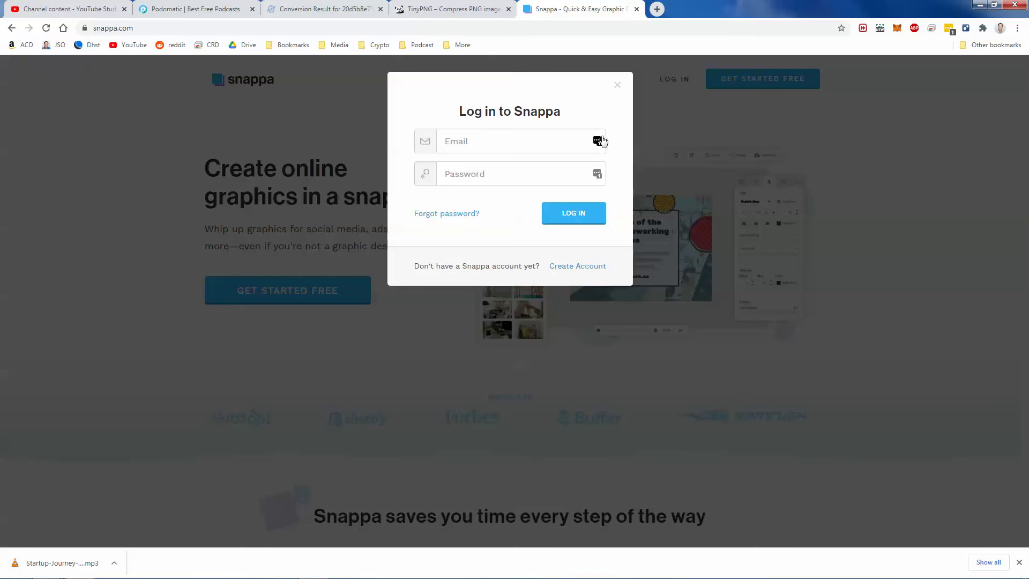
{"action": "left_click", "coordinate": [601, 140]}
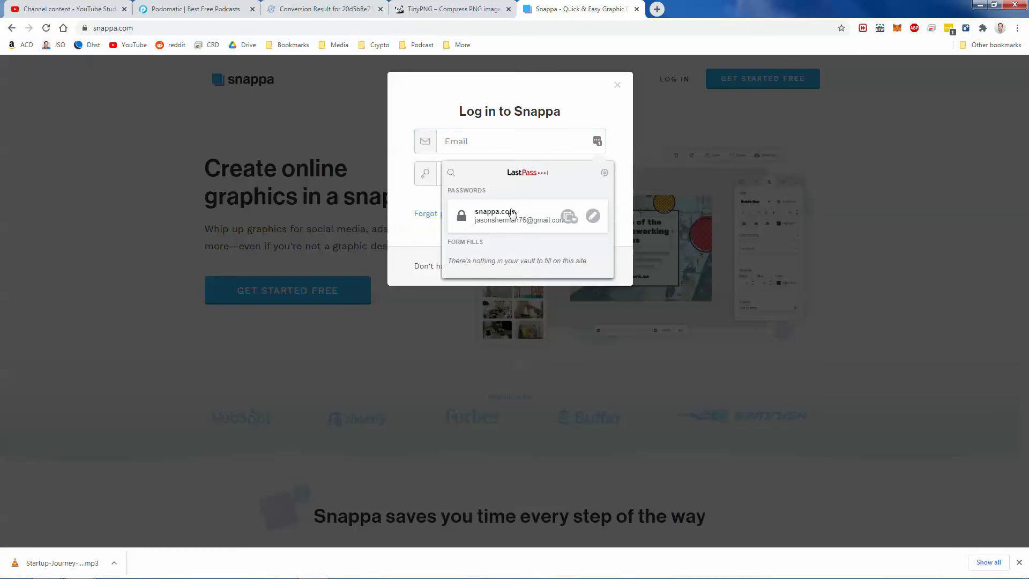
{"action": "left_click", "coordinate": [511, 214]}
{"action": "key", "text": "Return"}
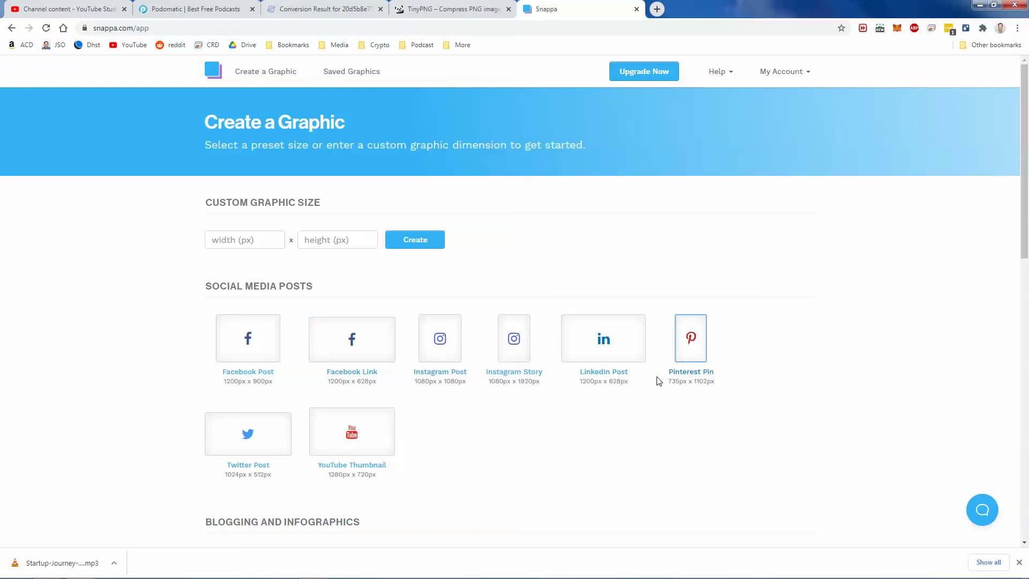
- Create a YouTube Thumbnail graphic from the "The best sandwich in London" template
{"action": "left_click", "coordinate": [357, 434]}
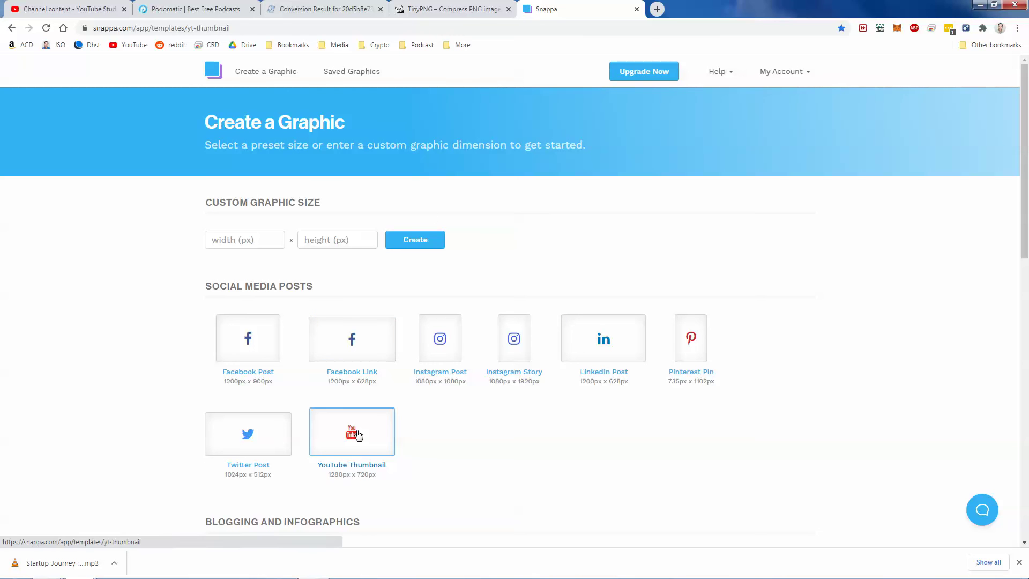
{"action": "left_click", "coordinate": [1020, 562]}
{"action": "scroll", "coordinate": [507, 502], "scroll_direction": "down", "scroll_amount": 3}
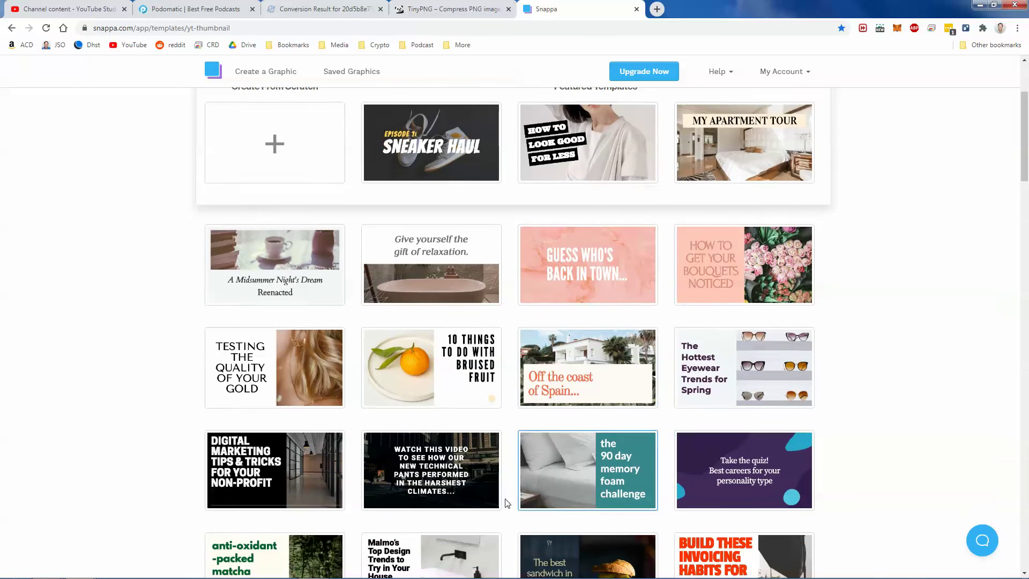
{"action": "scroll", "coordinate": [506, 503], "scroll_direction": "down", "scroll_amount": 4}
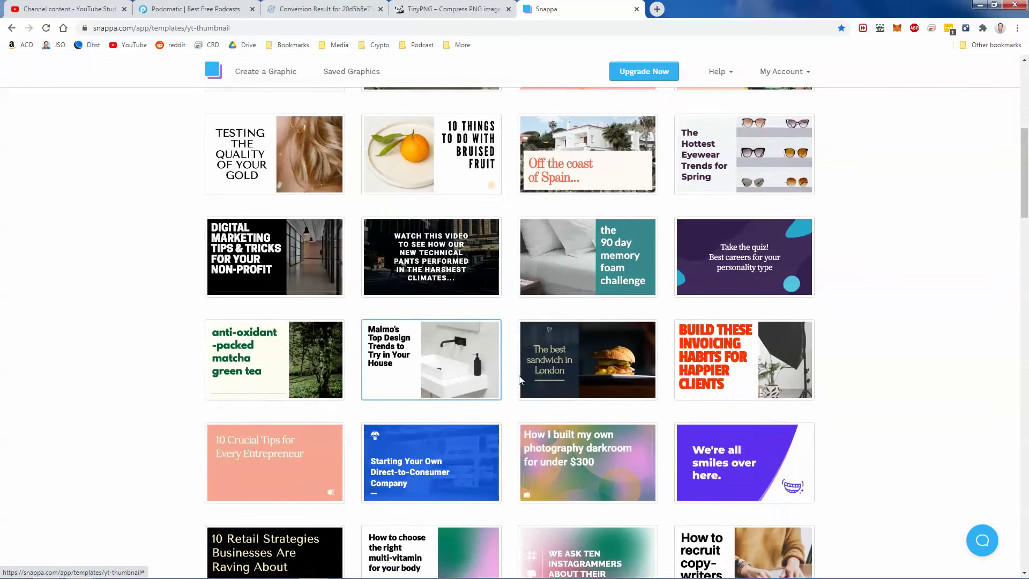
{"action": "left_click", "coordinate": [589, 371]}
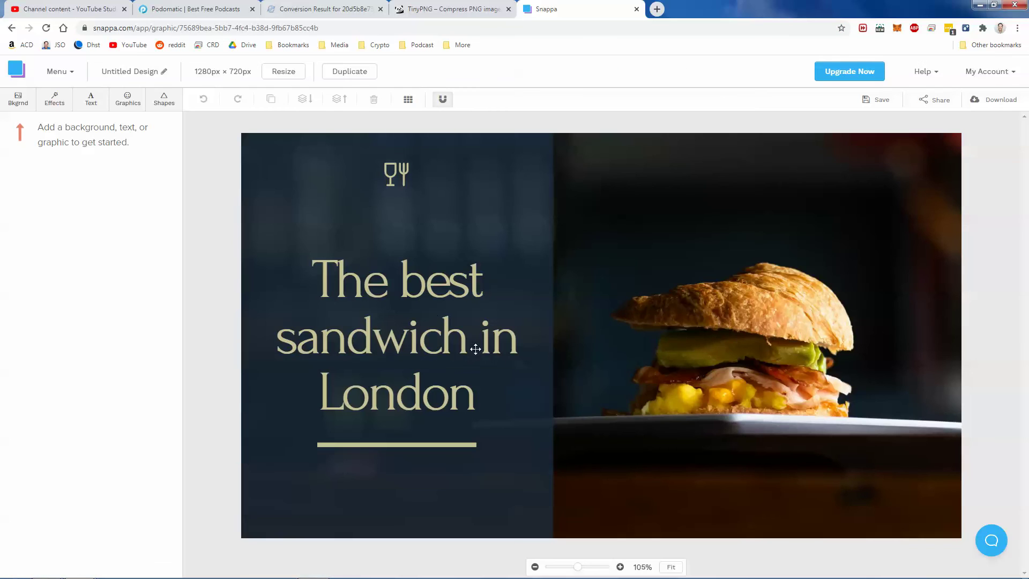
- Open the template's headline text for editing, and select the dark panel behind it
{"action": "left_click", "coordinate": [423, 299]}
{"action": "double_click", "coordinate": [414, 282]}
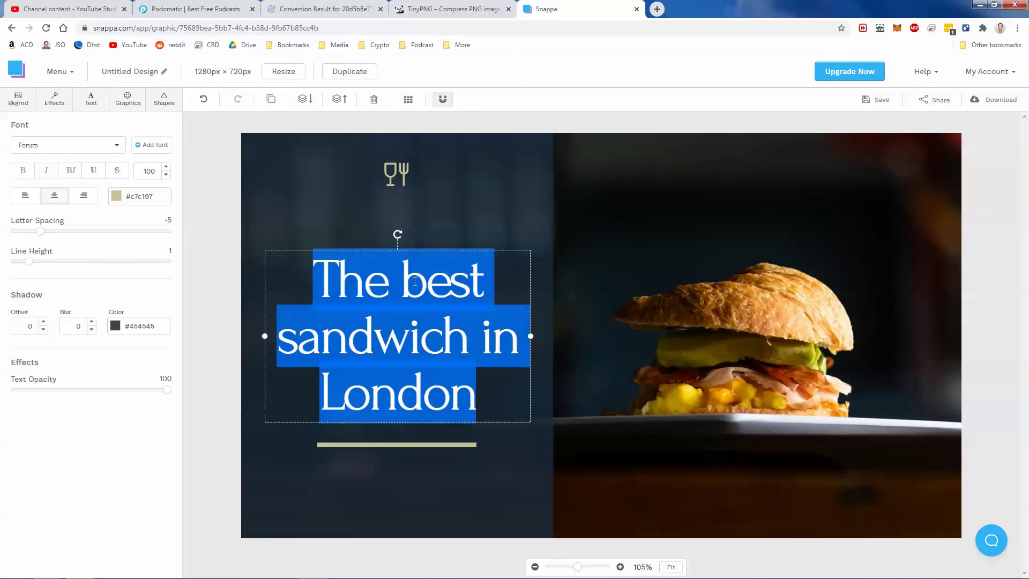
{"action": "left_click", "coordinate": [443, 181]}
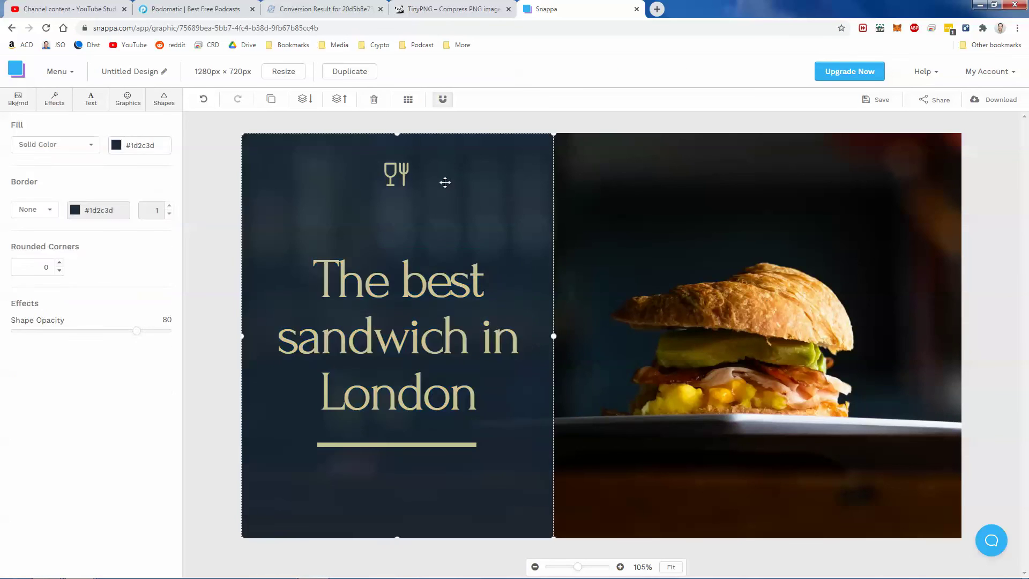
- Return to the YouTube Thumbnail template gallery and browse more of its designs
{"action": "key", "text": "alt+Left"}
{"action": "scroll", "coordinate": [456, 278], "scroll_direction": "down", "scroll_amount": 5}
{"action": "scroll", "coordinate": [456, 278], "scroll_direction": "down", "scroll_amount": 9}
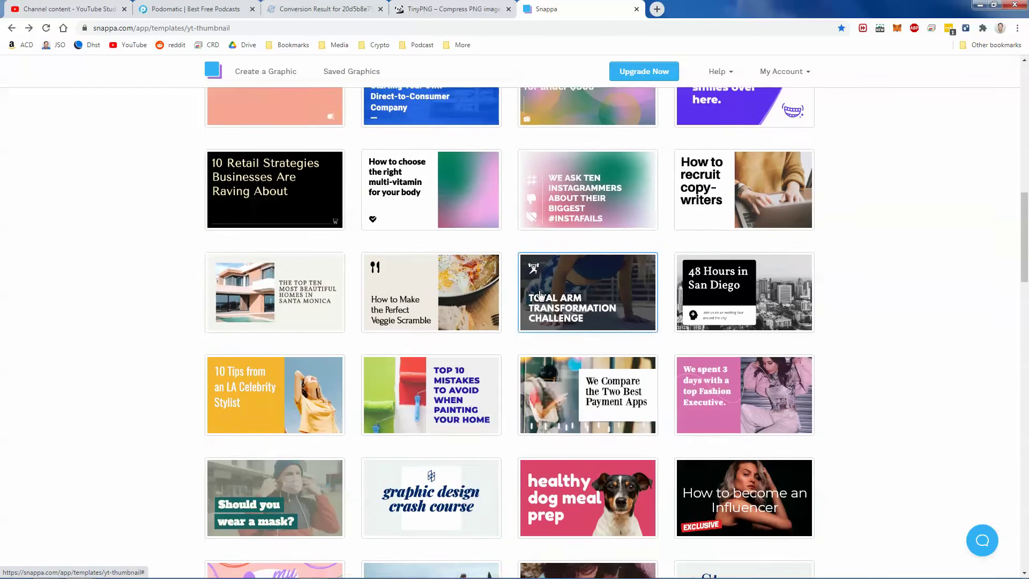
{"action": "scroll", "coordinate": [584, 365], "scroll_direction": "down", "scroll_amount": 3}
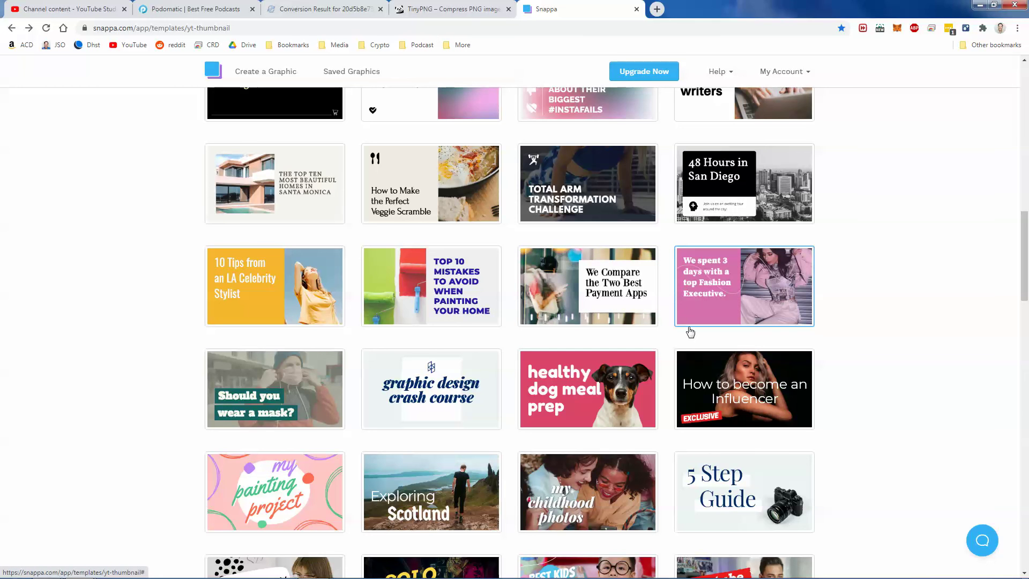
{"action": "scroll", "coordinate": [665, 301], "scroll_direction": "down", "scroll_amount": 4}
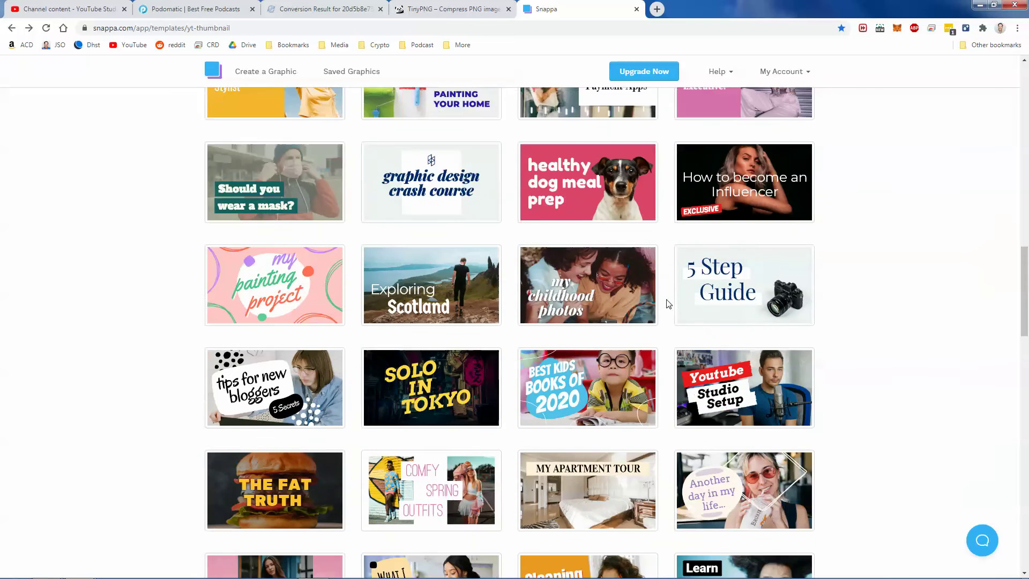
{"action": "scroll", "coordinate": [668, 303], "scroll_direction": "down", "scroll_amount": 2}
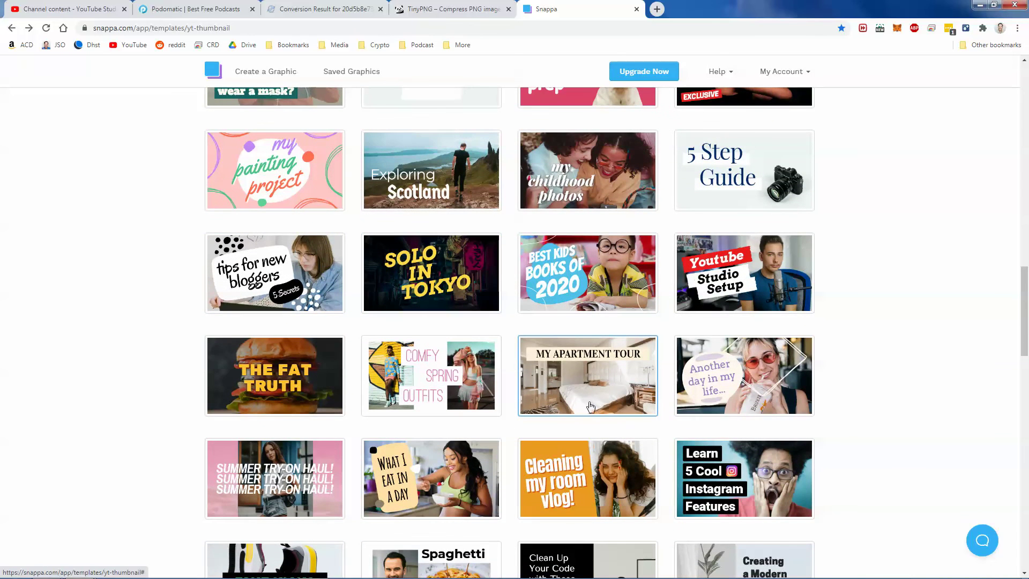
- Open dafont.com in a new browser tab
{"action": "left_click", "coordinate": [656, 11]}
{"action": "type", "text": "daf"}
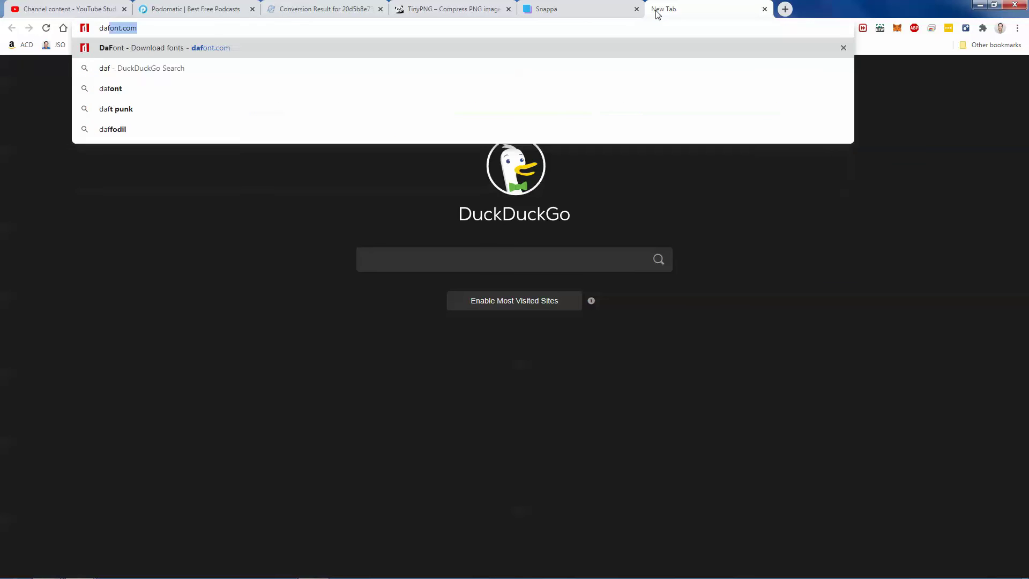
{"action": "key", "text": "Return"}
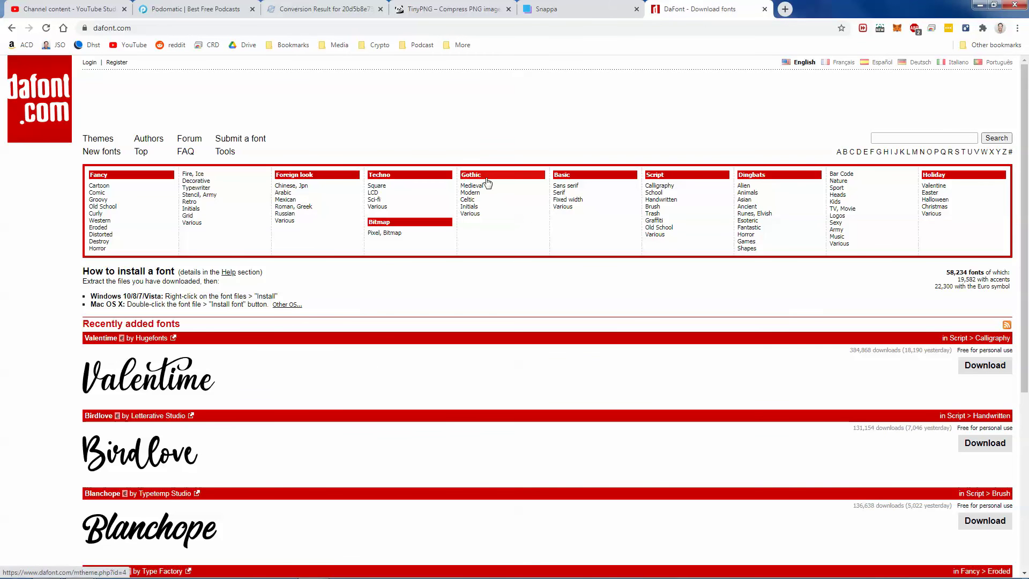
- Browse the Basic > Sans serif fonts on dafont.com
{"action": "left_click", "coordinate": [565, 185]}
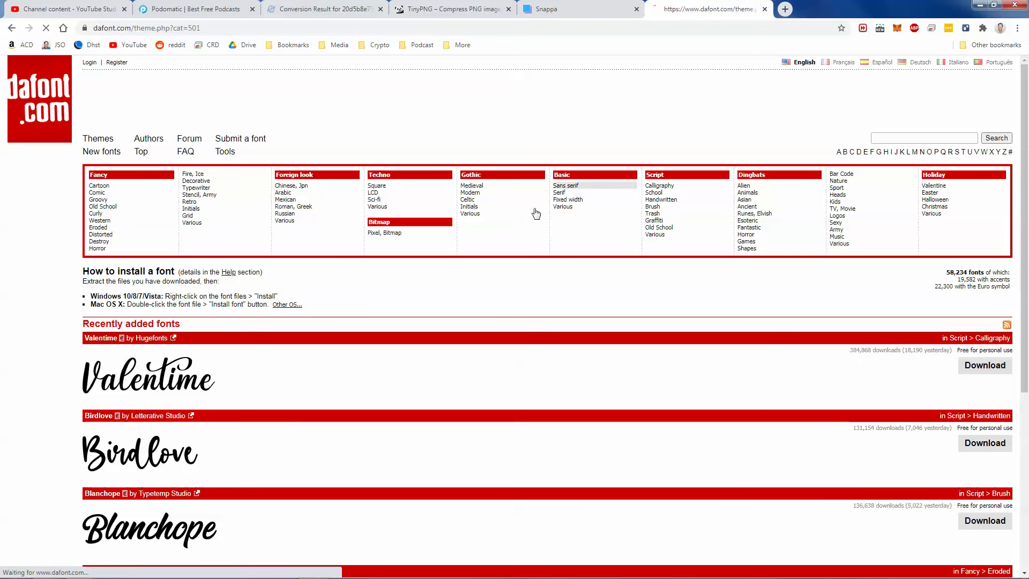
{"action": "scroll", "coordinate": [492, 299], "scroll_direction": "down", "scroll_amount": 10}
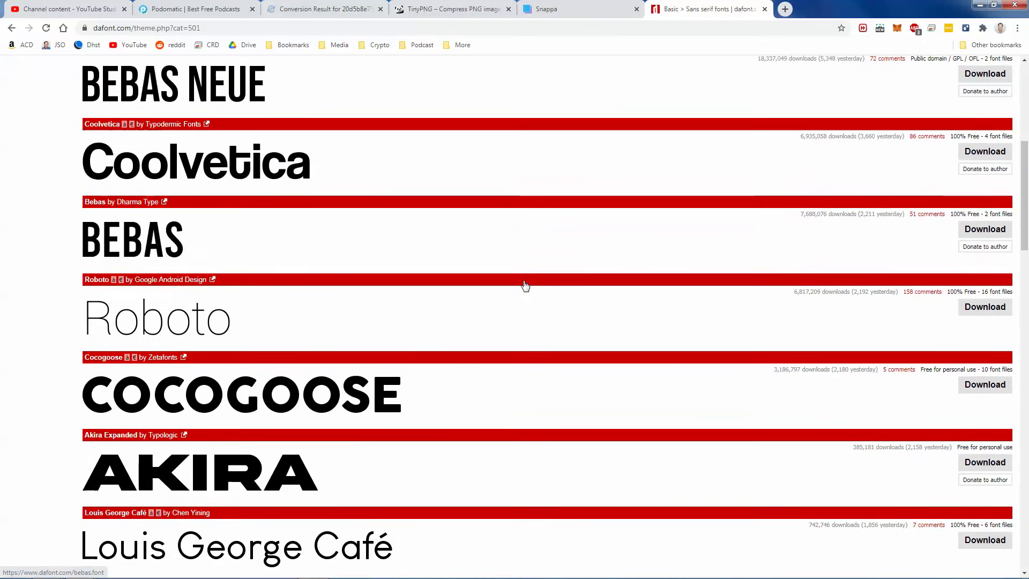
{"action": "scroll", "coordinate": [526, 284], "scroll_direction": "down", "scroll_amount": 4}
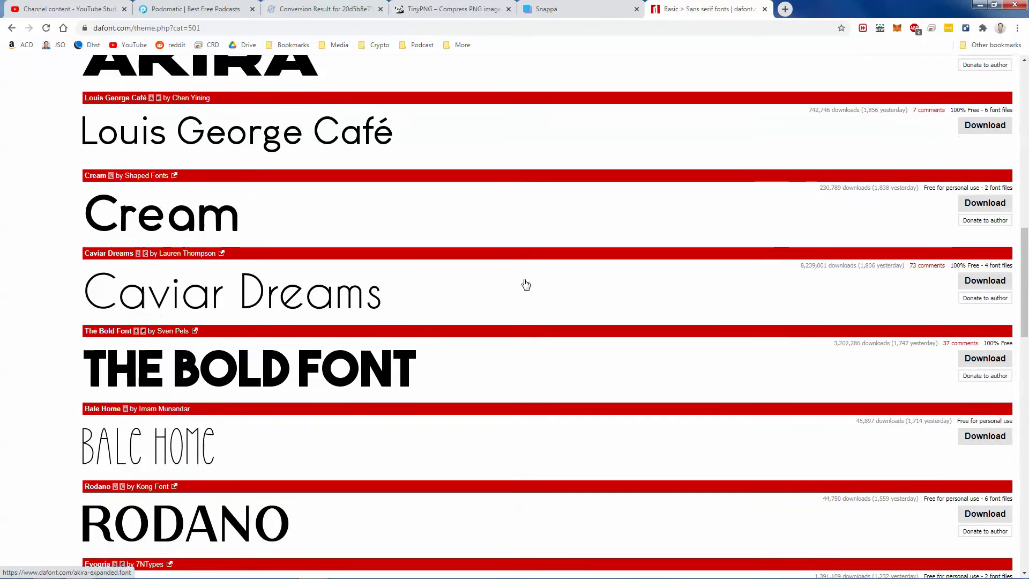
{"action": "scroll", "coordinate": [1014, 212], "scroll_direction": "up", "scroll_amount": 12}
{"action": "scroll", "coordinate": [1015, 212], "scroll_direction": "up", "scroll_amount": 1}
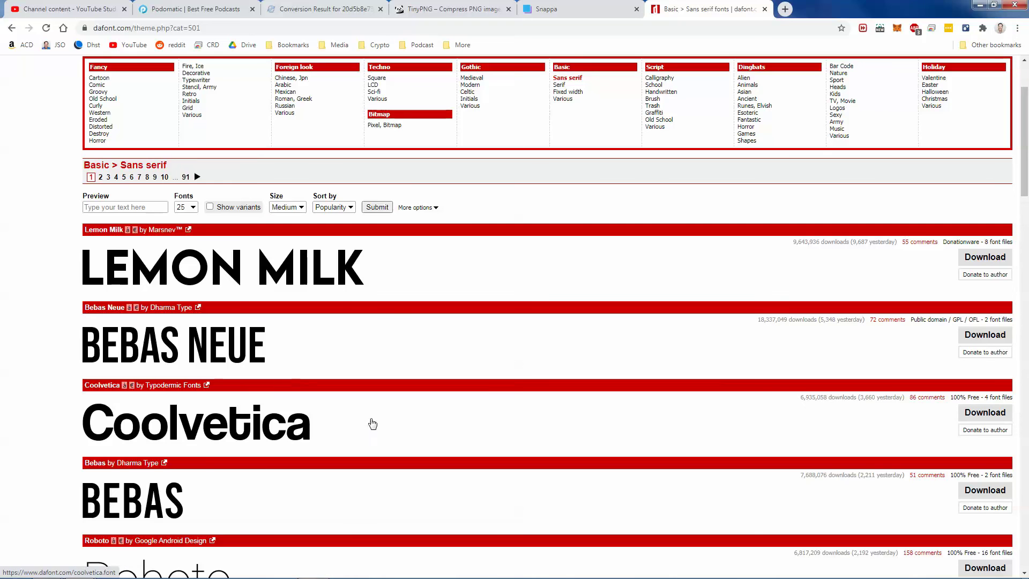
{"action": "scroll", "coordinate": [514, 149], "scroll_direction": "up", "scroll_amount": 2}
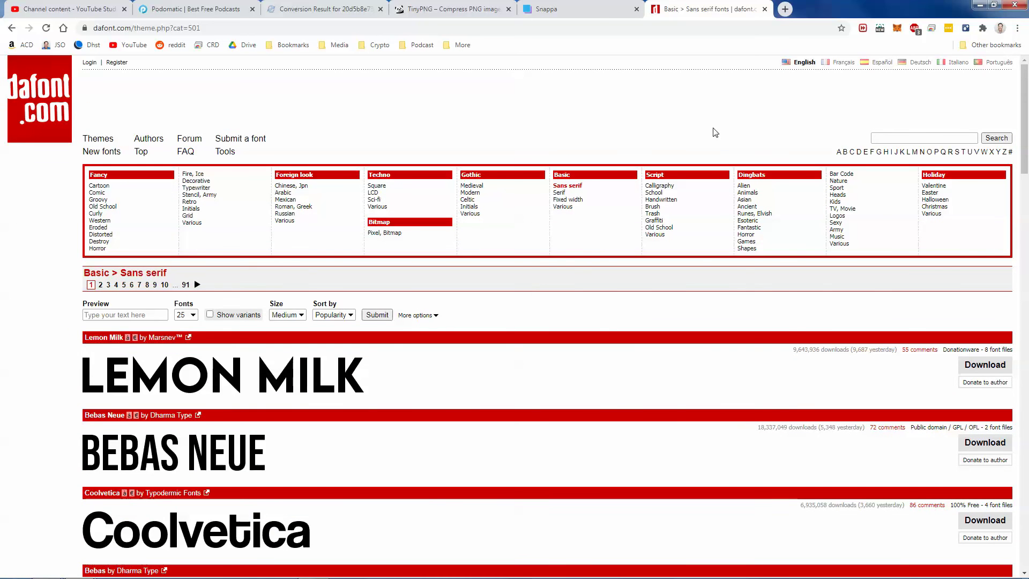
- Switch from the Snappa template gallery to Otter.ai and open the "bitcoin going bananas" conversation
{"action": "left_click", "coordinate": [589, 8]}
{"action": "scroll", "coordinate": [501, 288], "scroll_direction": "up", "scroll_amount": 1}
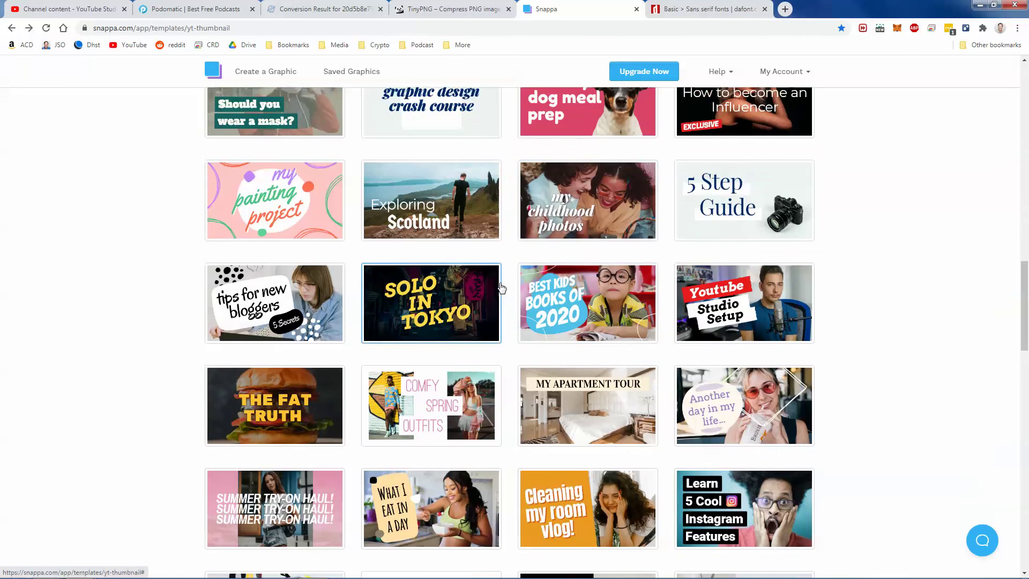
{"action": "scroll", "coordinate": [501, 287], "scroll_direction": "up", "scroll_amount": 12}
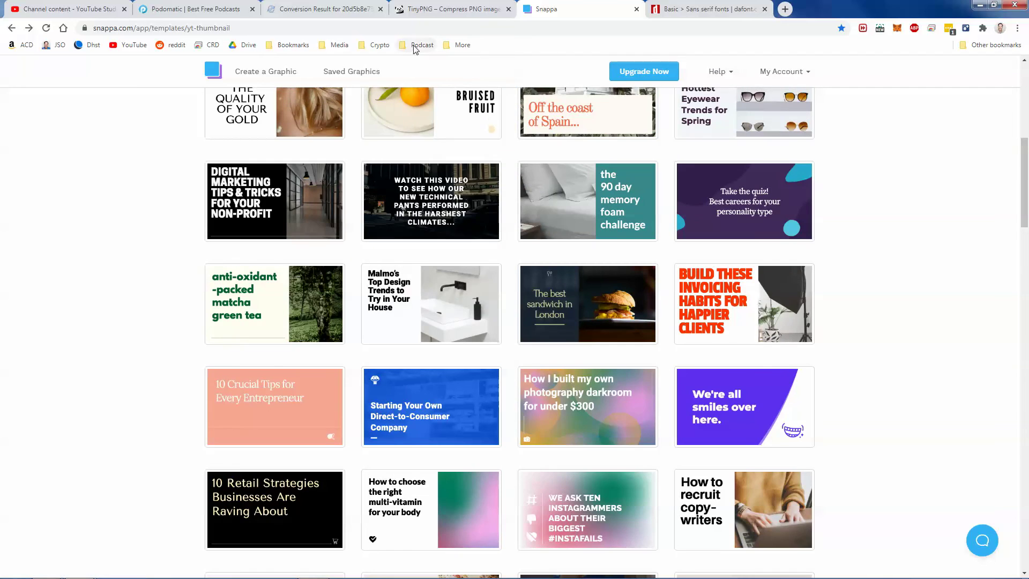
{"action": "left_click", "coordinate": [416, 47]}
{"action": "left_click", "coordinate": [429, 123]}
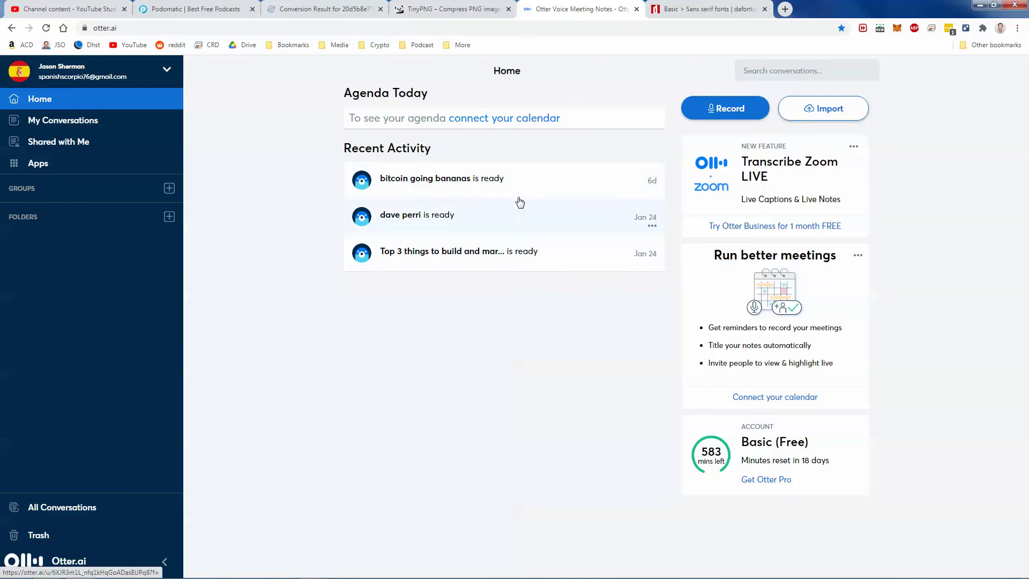
{"action": "left_click", "coordinate": [475, 183]}
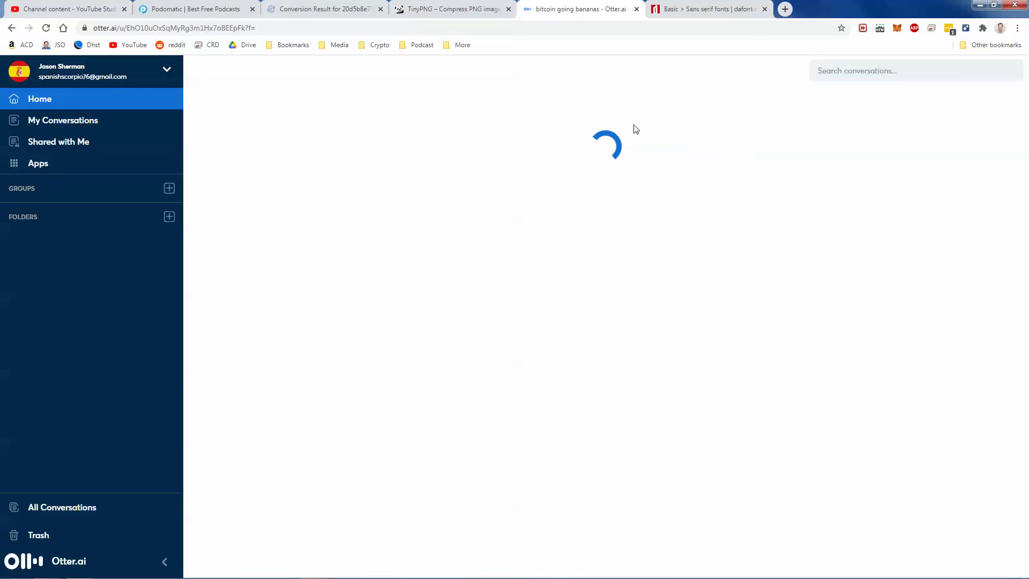
- Switch to Podomatic, leave the unsaved episode form, and open the podcast's public page
{"action": "left_click", "coordinate": [193, 9]}
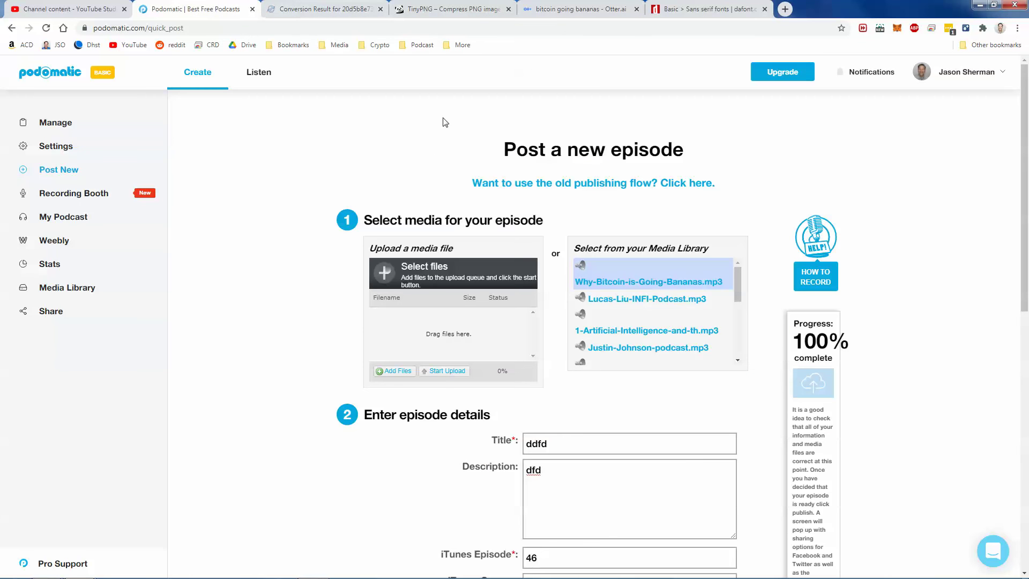
{"action": "left_click", "coordinate": [75, 74]}
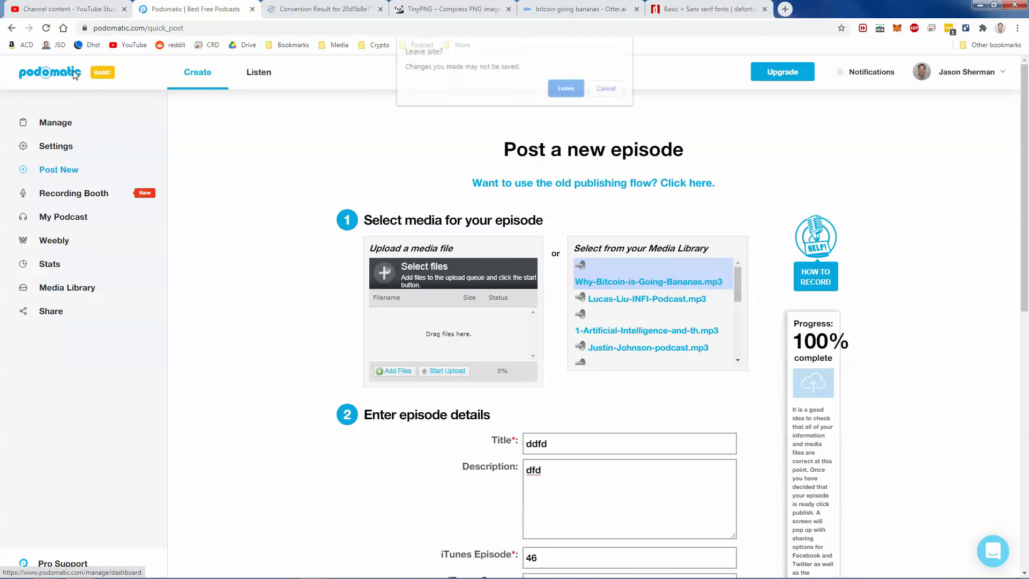
{"action": "left_click", "coordinate": [562, 94]}
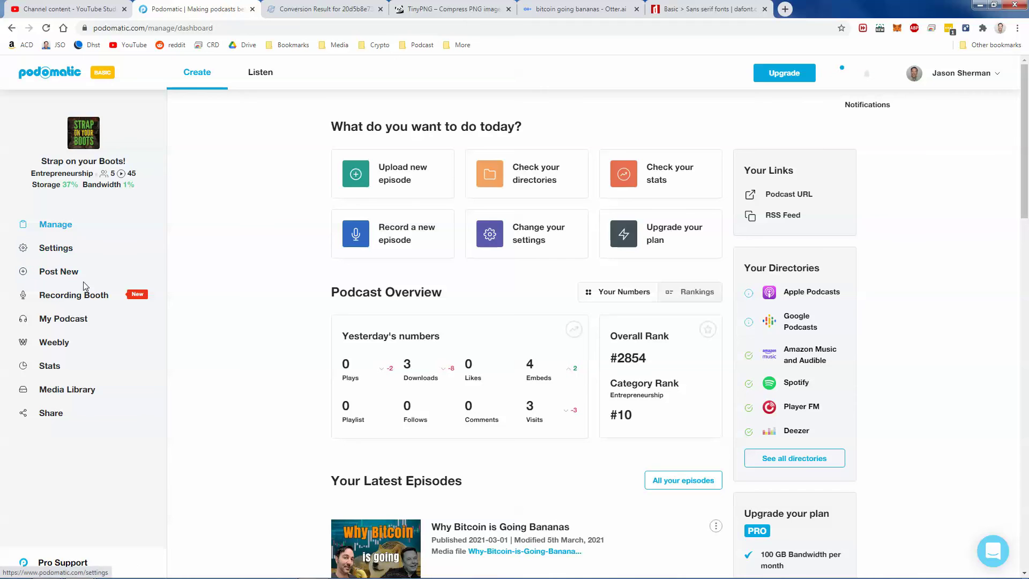
{"action": "left_click", "coordinate": [64, 319]}
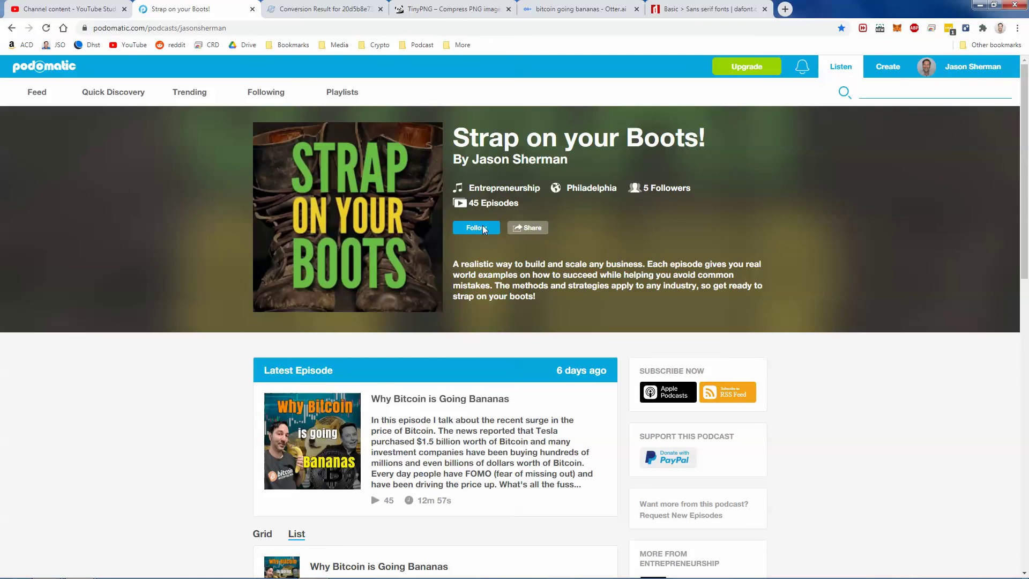
- Return to Otter.ai, read through the "bitcoin going bananas" transcript, and show the conversation's export options
{"action": "left_click", "coordinate": [585, 6]}
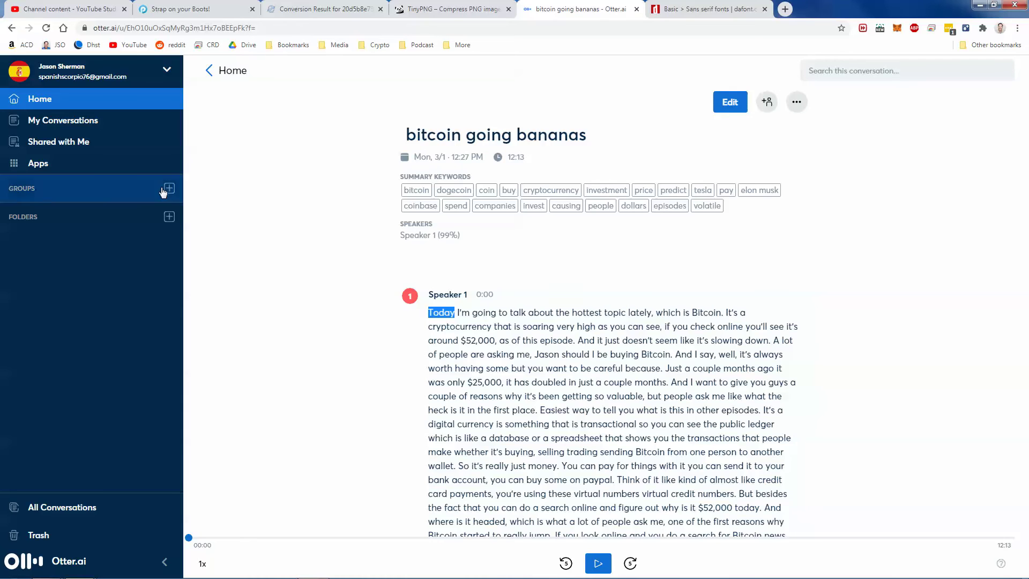
{"action": "scroll", "coordinate": [616, 274], "scroll_direction": "down", "scroll_amount": 8}
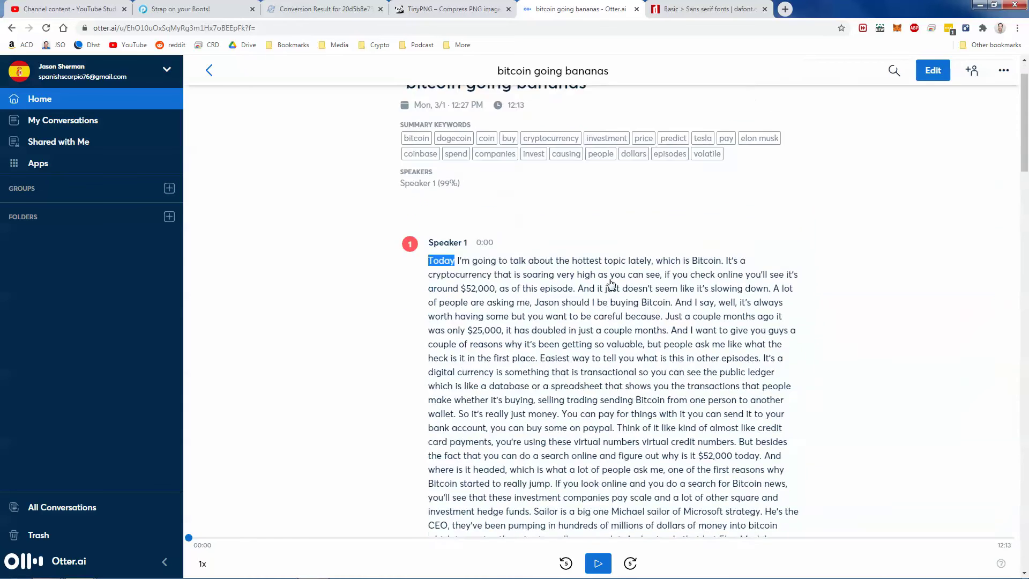
{"action": "scroll", "coordinate": [634, 280], "scroll_direction": "down", "scroll_amount": 20}
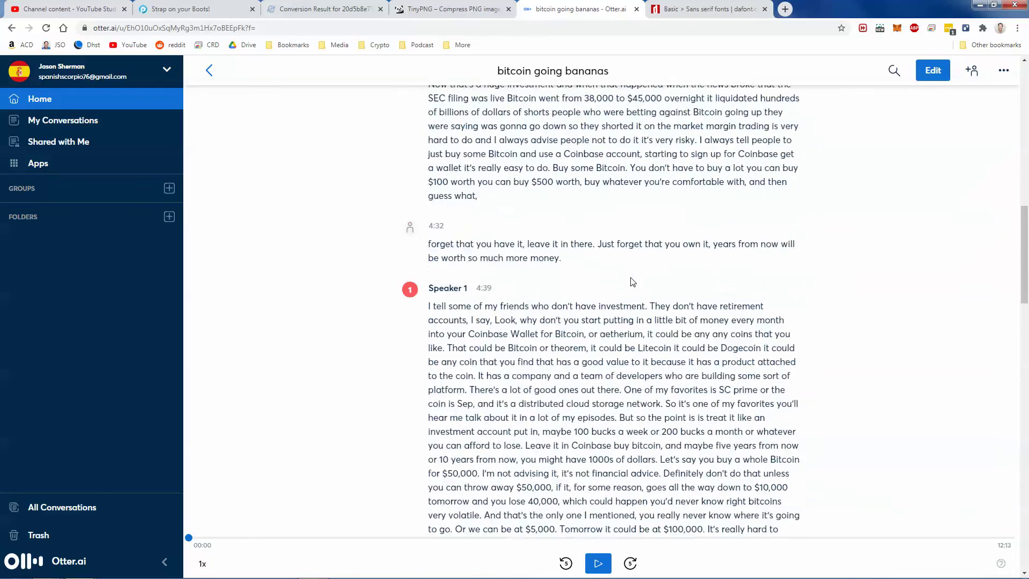
{"action": "scroll", "coordinate": [631, 280], "scroll_direction": "down", "scroll_amount": 7}
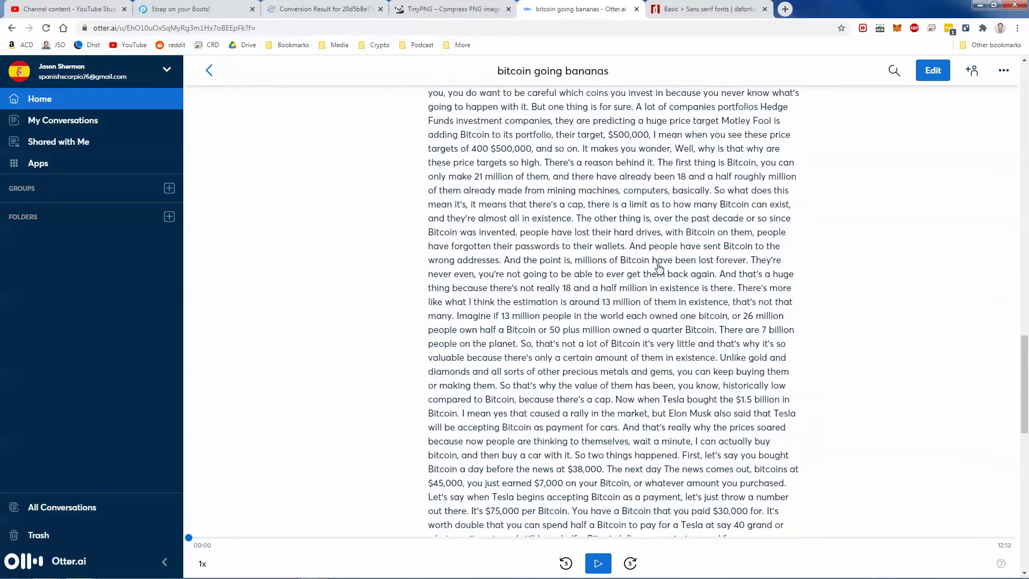
{"action": "scroll", "coordinate": [697, 321], "scroll_direction": "up", "scroll_amount": 15}
{"action": "scroll", "coordinate": [735, 332], "scroll_direction": "up", "scroll_amount": 15}
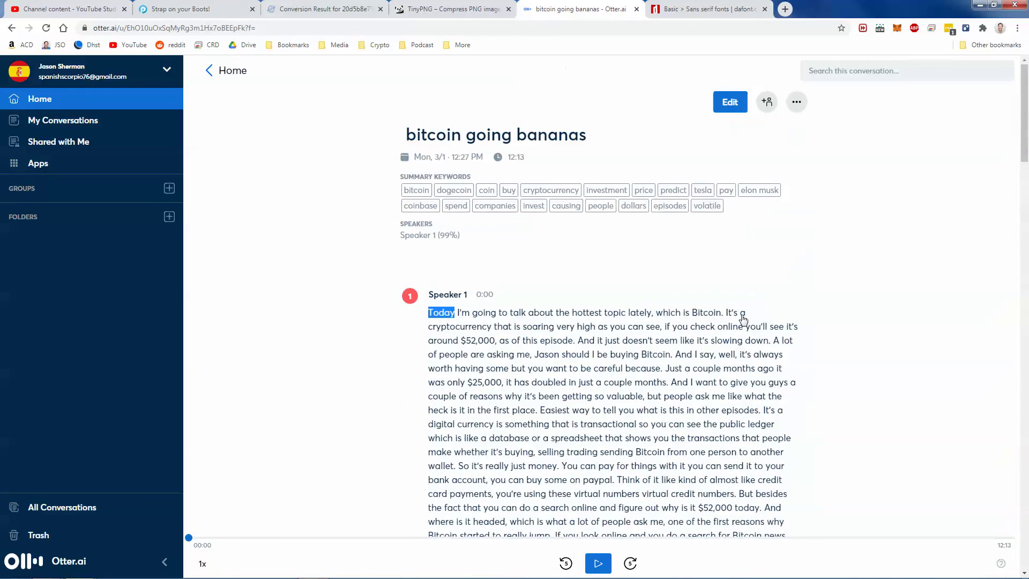
{"action": "left_click", "coordinate": [798, 102]}
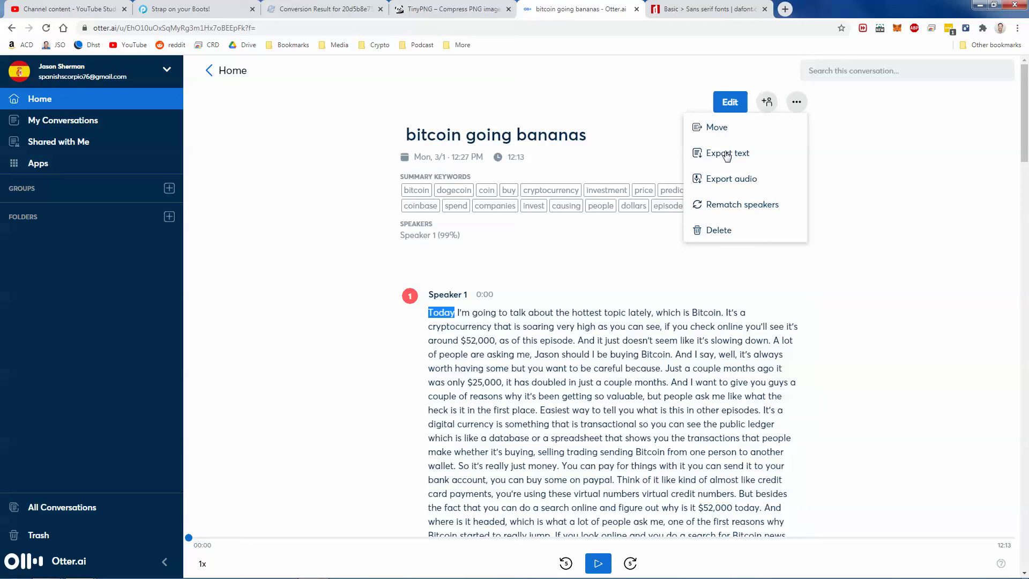
- Open the podcaster's personal website in a new browser tab and go to the "Why Bitcoin is Going Bananas" blog post
{"action": "left_click", "coordinate": [454, 7]}
{"action": "left_click", "coordinate": [786, 9]}
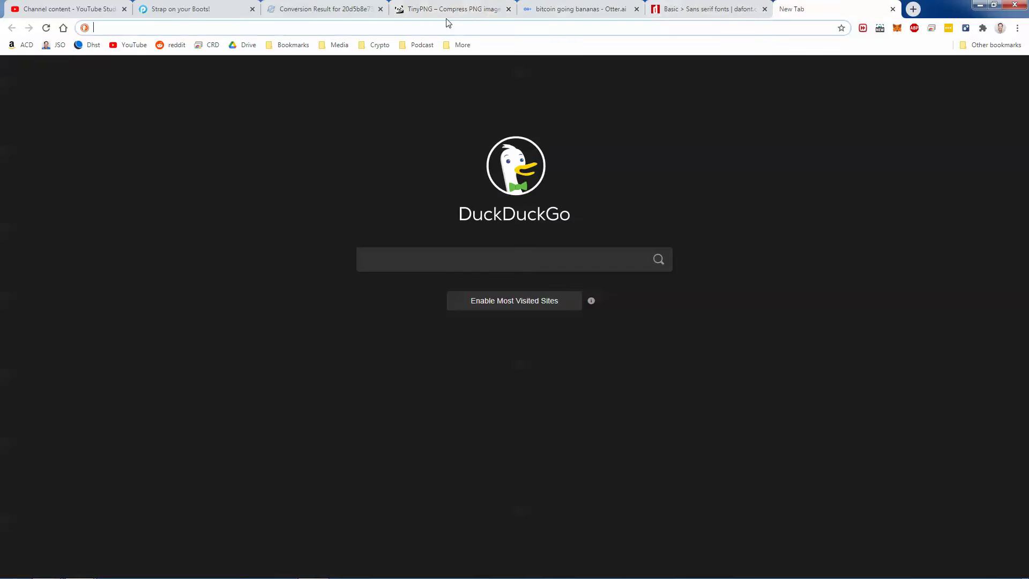
{"action": "left_click", "coordinate": [48, 47]}
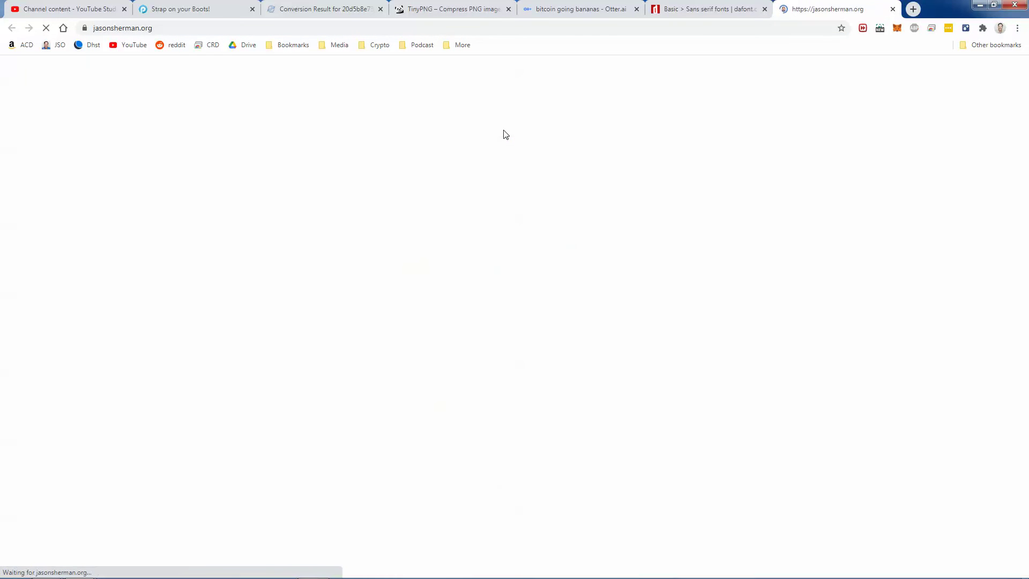
{"action": "left_click", "coordinate": [772, 105]}
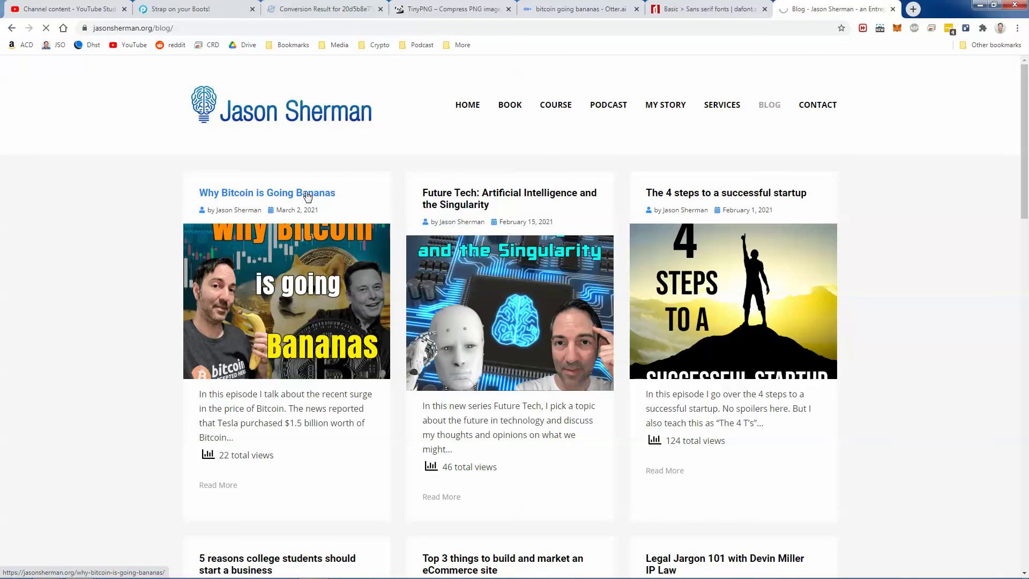
{"action": "left_click", "coordinate": [308, 196]}
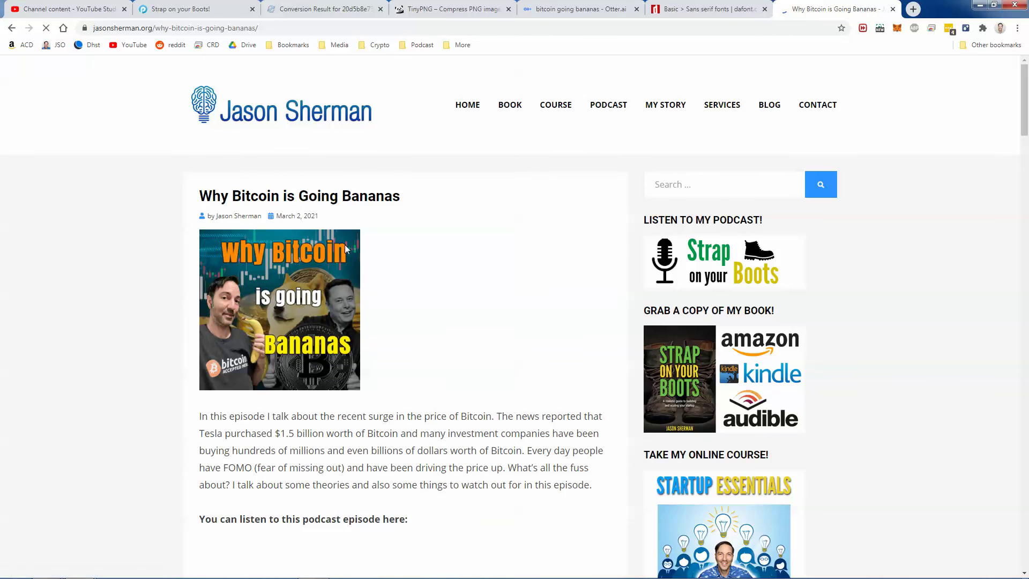
- Examine the blog post's embedded podcast player, YouTube video, episode transcript and tags
{"action": "scroll", "coordinate": [261, 316], "scroll_direction": "down", "scroll_amount": 4}
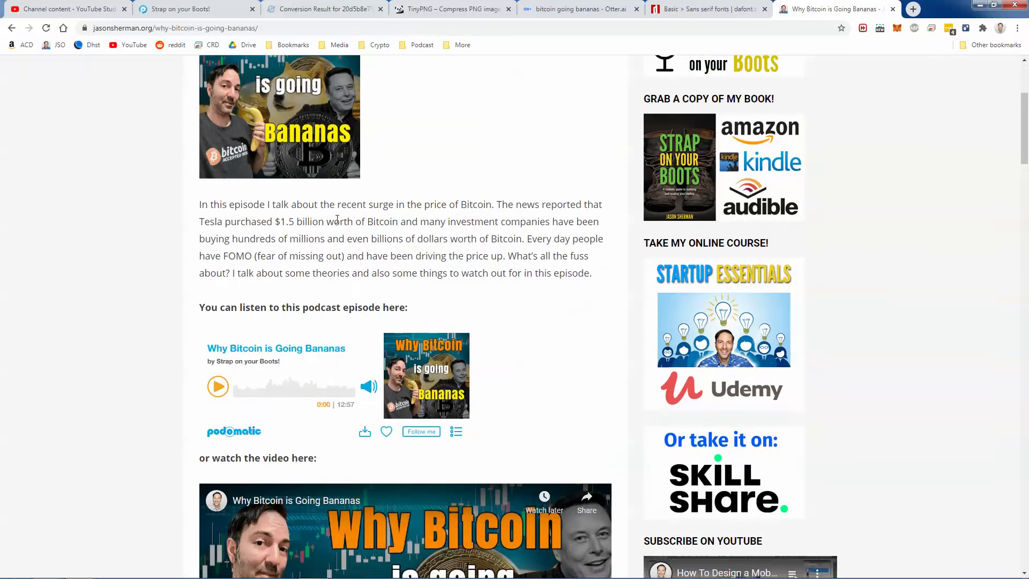
{"action": "scroll", "coordinate": [344, 238], "scroll_direction": "down", "scroll_amount": 3}
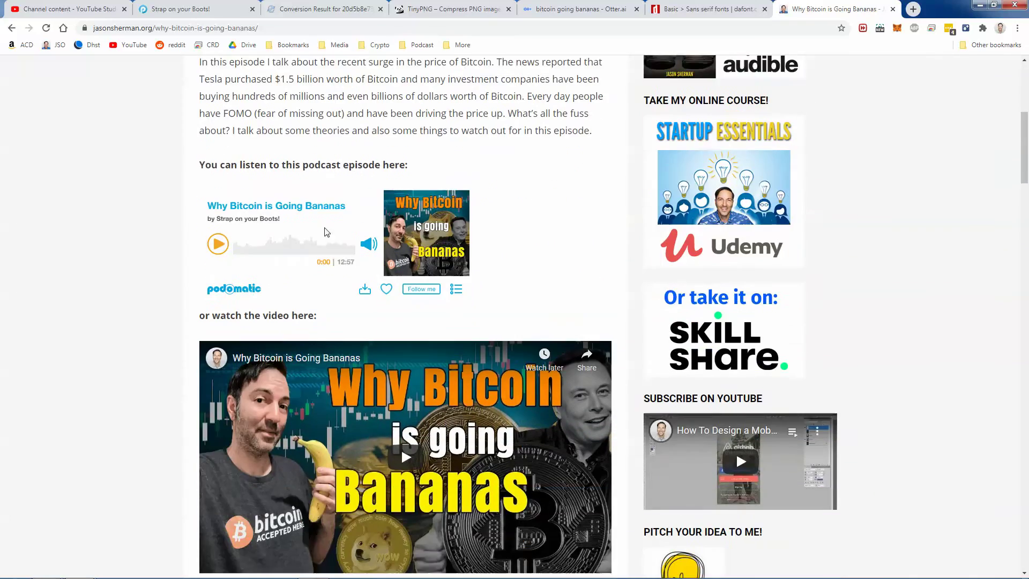
{"action": "scroll", "coordinate": [280, 254], "scroll_direction": "down", "scroll_amount": 6}
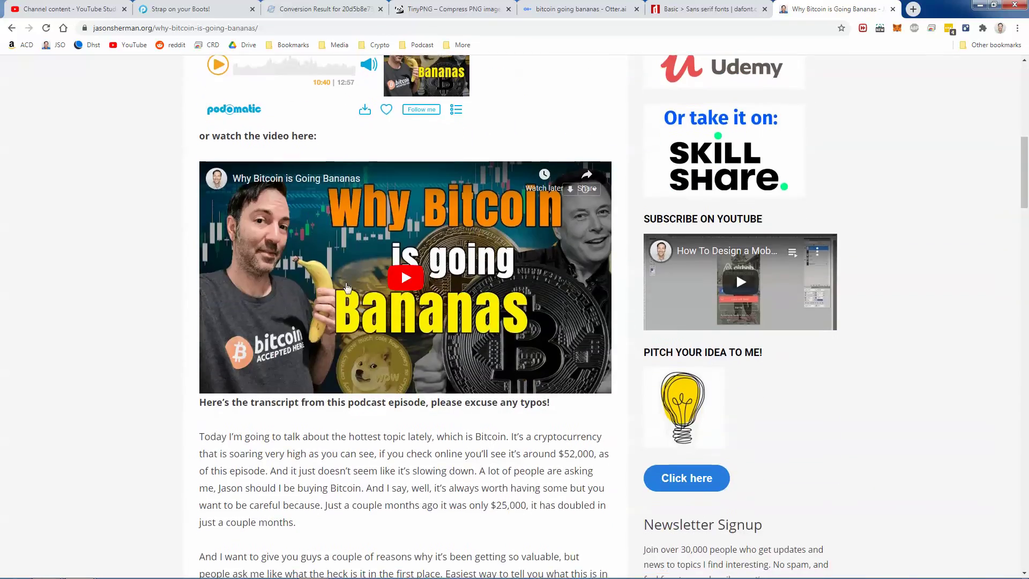
{"action": "scroll", "coordinate": [370, 215], "scroll_direction": "down", "scroll_amount": 8}
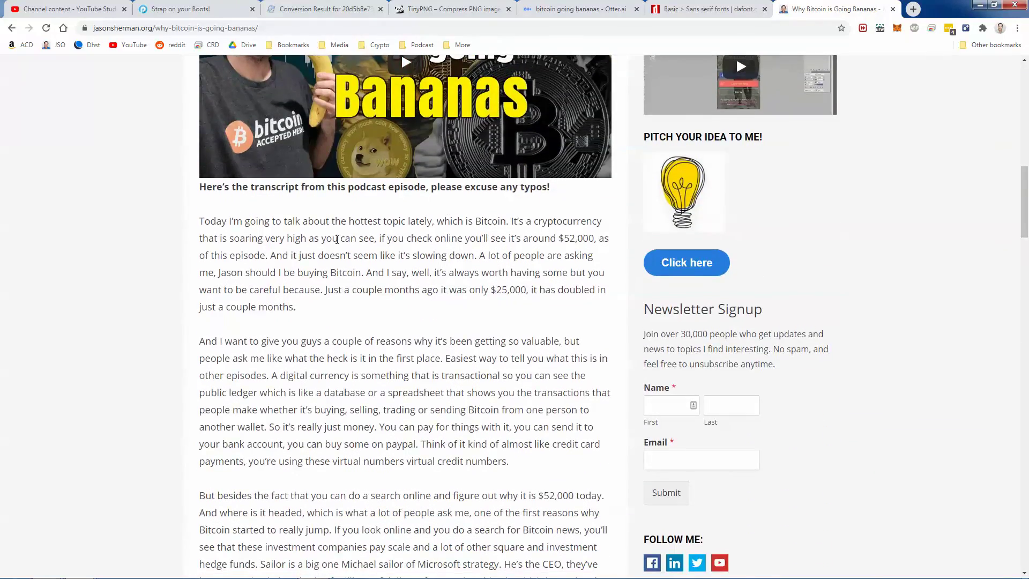
{"action": "scroll", "coordinate": [397, 253], "scroll_direction": "down", "scroll_amount": 20}
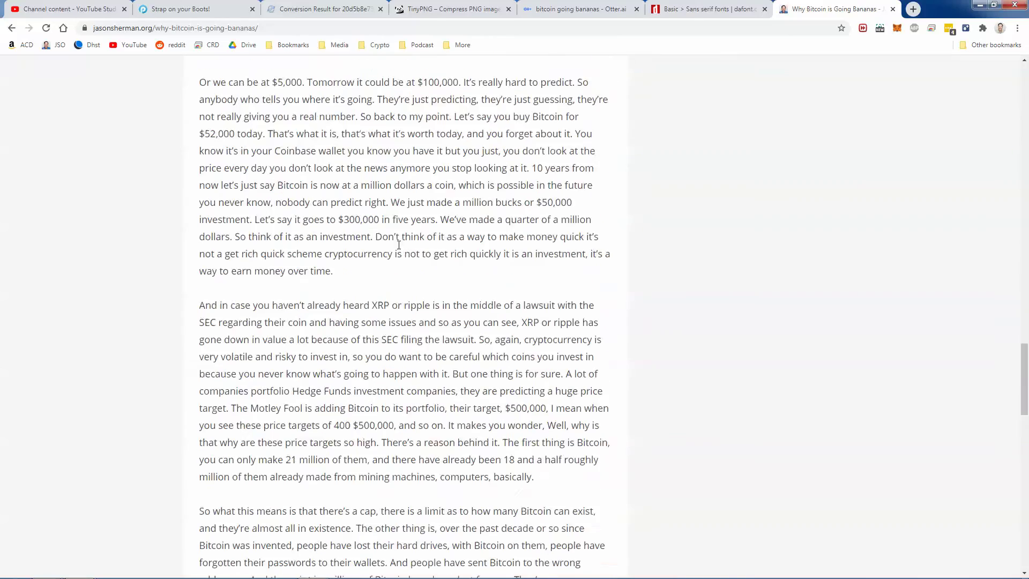
{"action": "scroll", "coordinate": [402, 241], "scroll_direction": "down", "scroll_amount": 9}
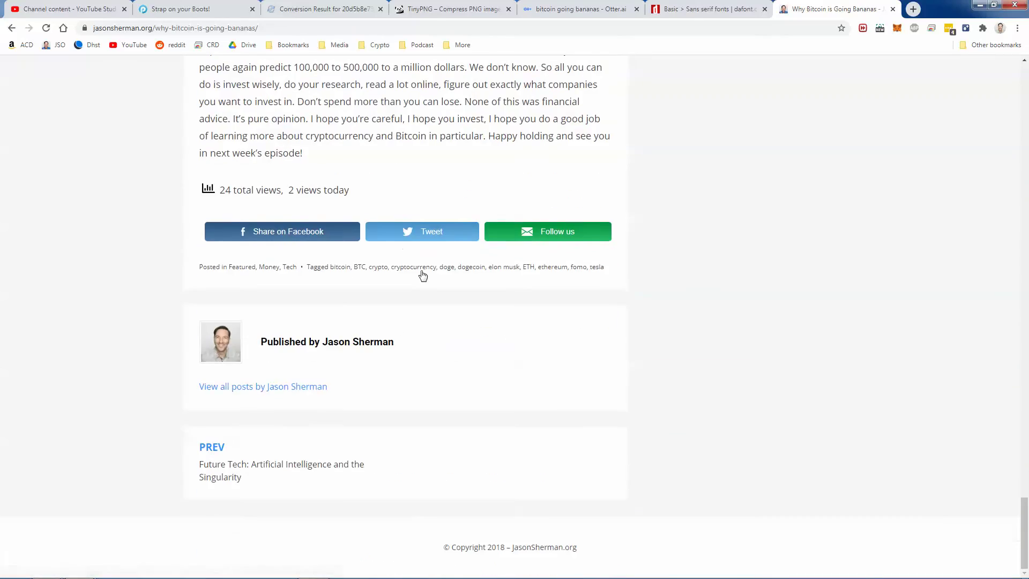
{"action": "scroll", "coordinate": [420, 273], "scroll_direction": "up", "scroll_amount": 12}
{"action": "scroll", "coordinate": [458, 320], "scroll_direction": "up", "scroll_amount": 20}
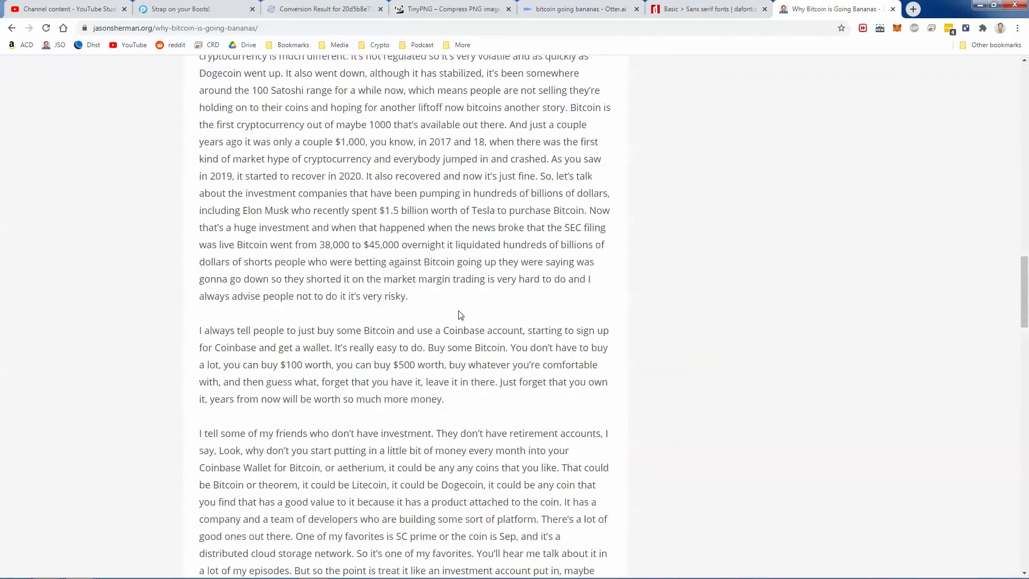
{"action": "scroll", "coordinate": [461, 302], "scroll_direction": "up", "scroll_amount": 8}
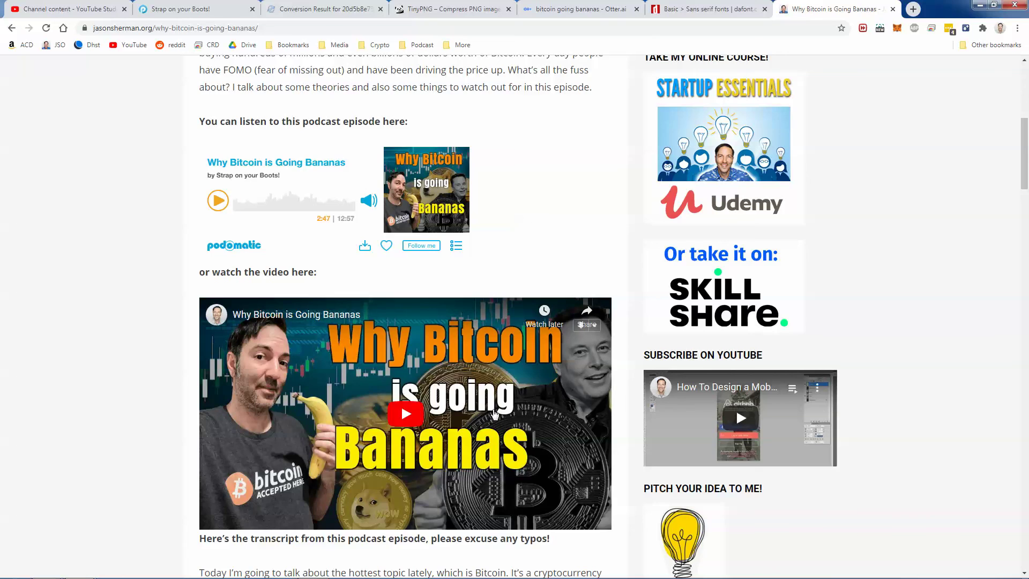
{"action": "scroll", "coordinate": [349, 306], "scroll_direction": "up", "scroll_amount": 7}
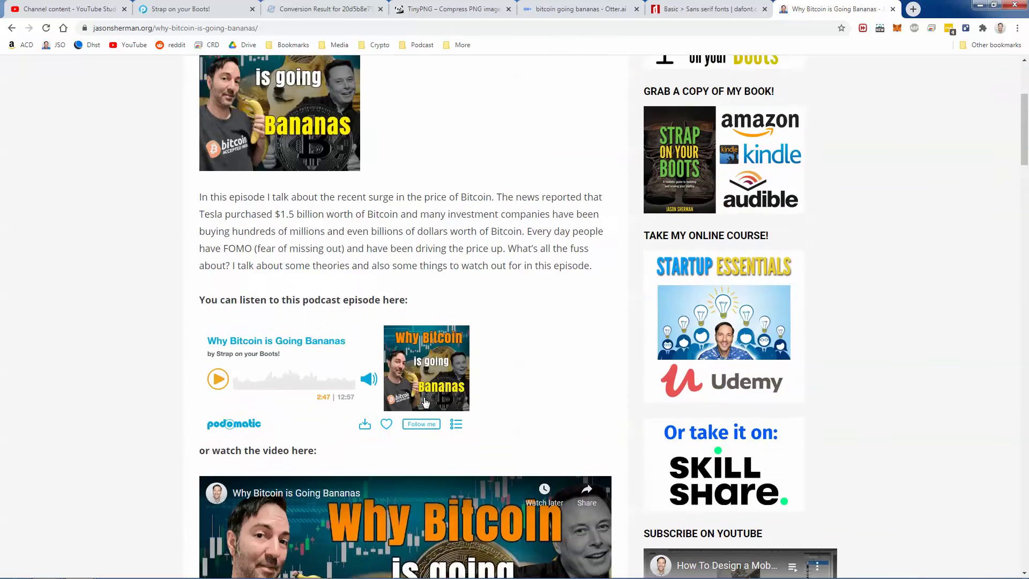
{"action": "scroll", "coordinate": [394, 413], "scroll_direction": "down", "scroll_amount": 13}
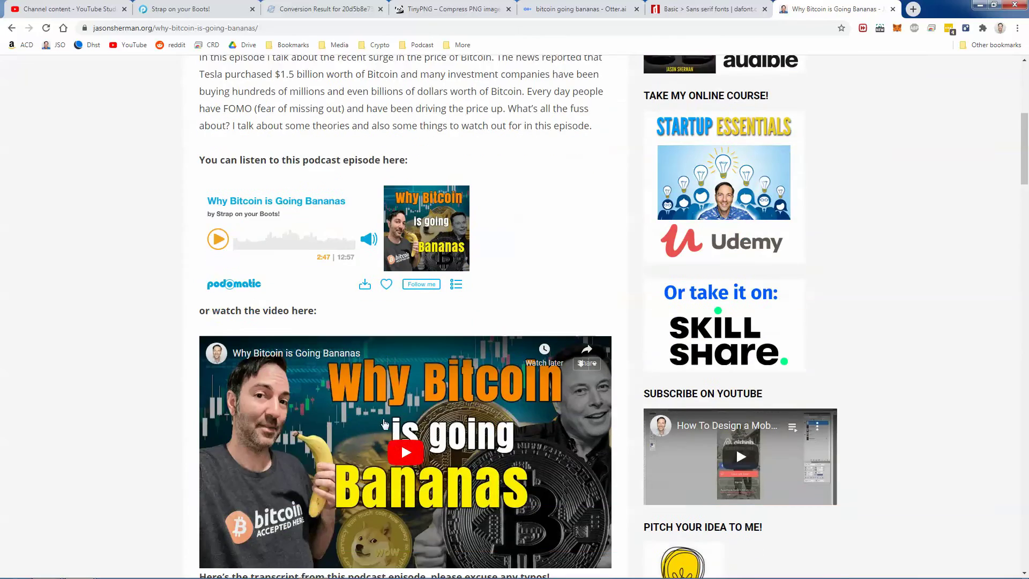
{"action": "scroll", "coordinate": [400, 406], "scroll_direction": "up", "scroll_amount": 13}
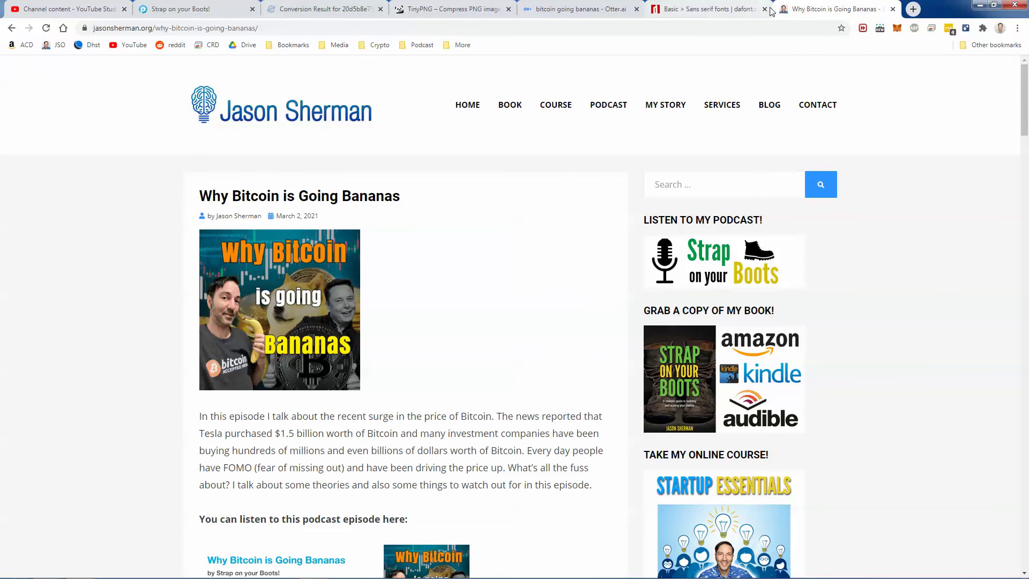
{"action": "left_click", "coordinate": [709, 7]}
{"action": "left_click", "coordinate": [579, 8]}
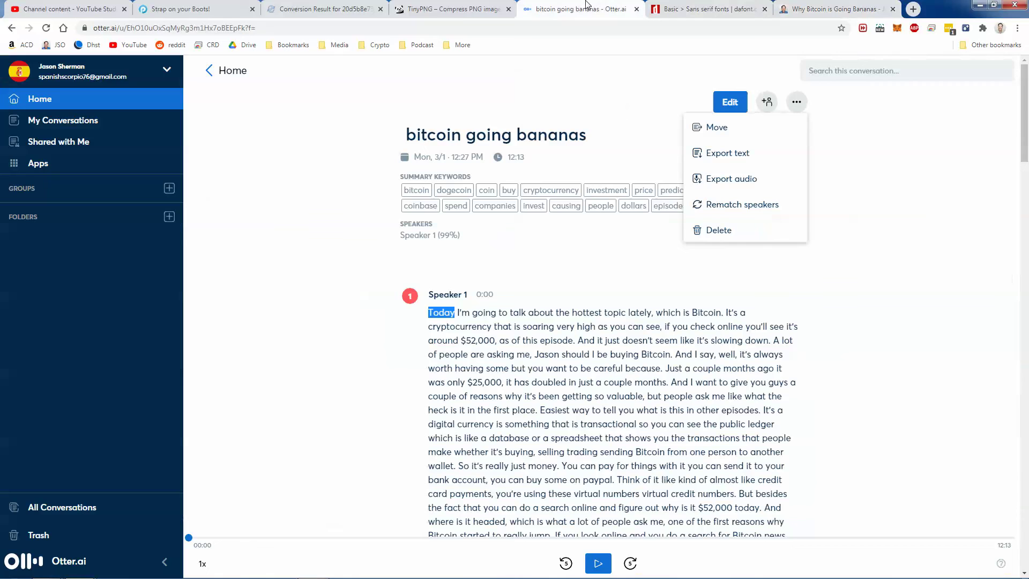
{"action": "left_click", "coordinate": [437, 6]}
{"action": "left_click", "coordinate": [321, 7]}
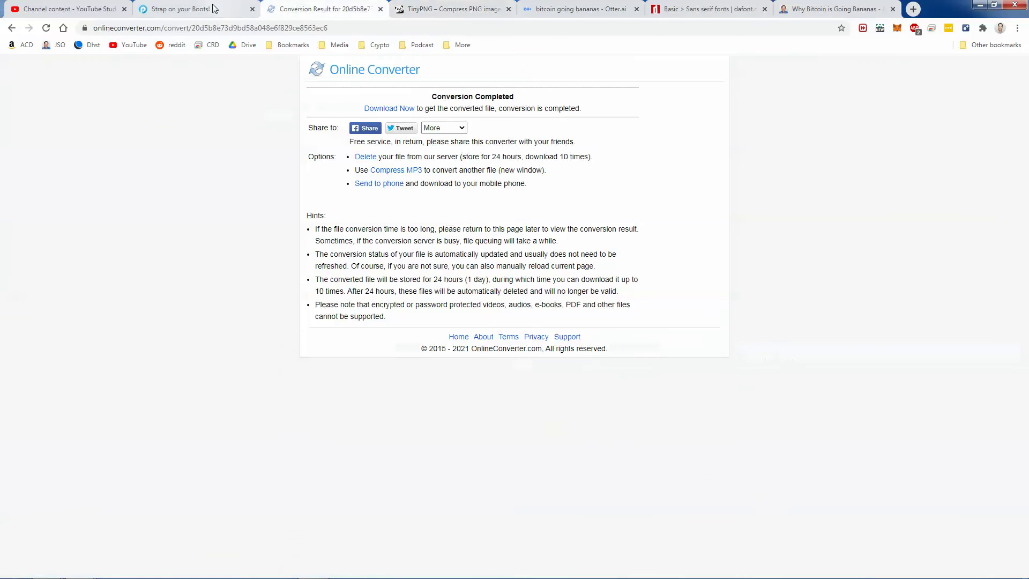
{"action": "left_click", "coordinate": [204, 7]}
{"action": "left_click", "coordinate": [85, 7]}
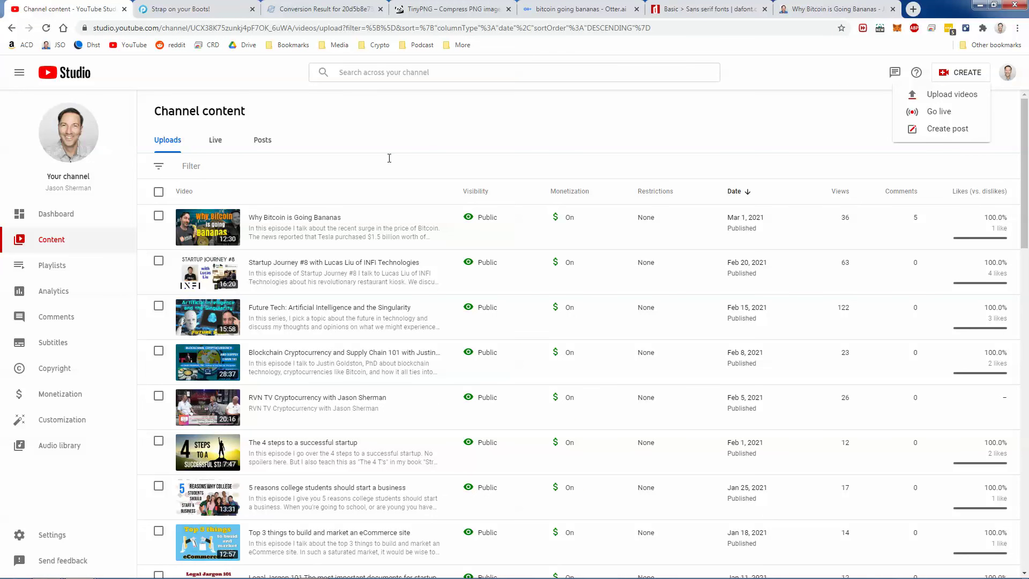